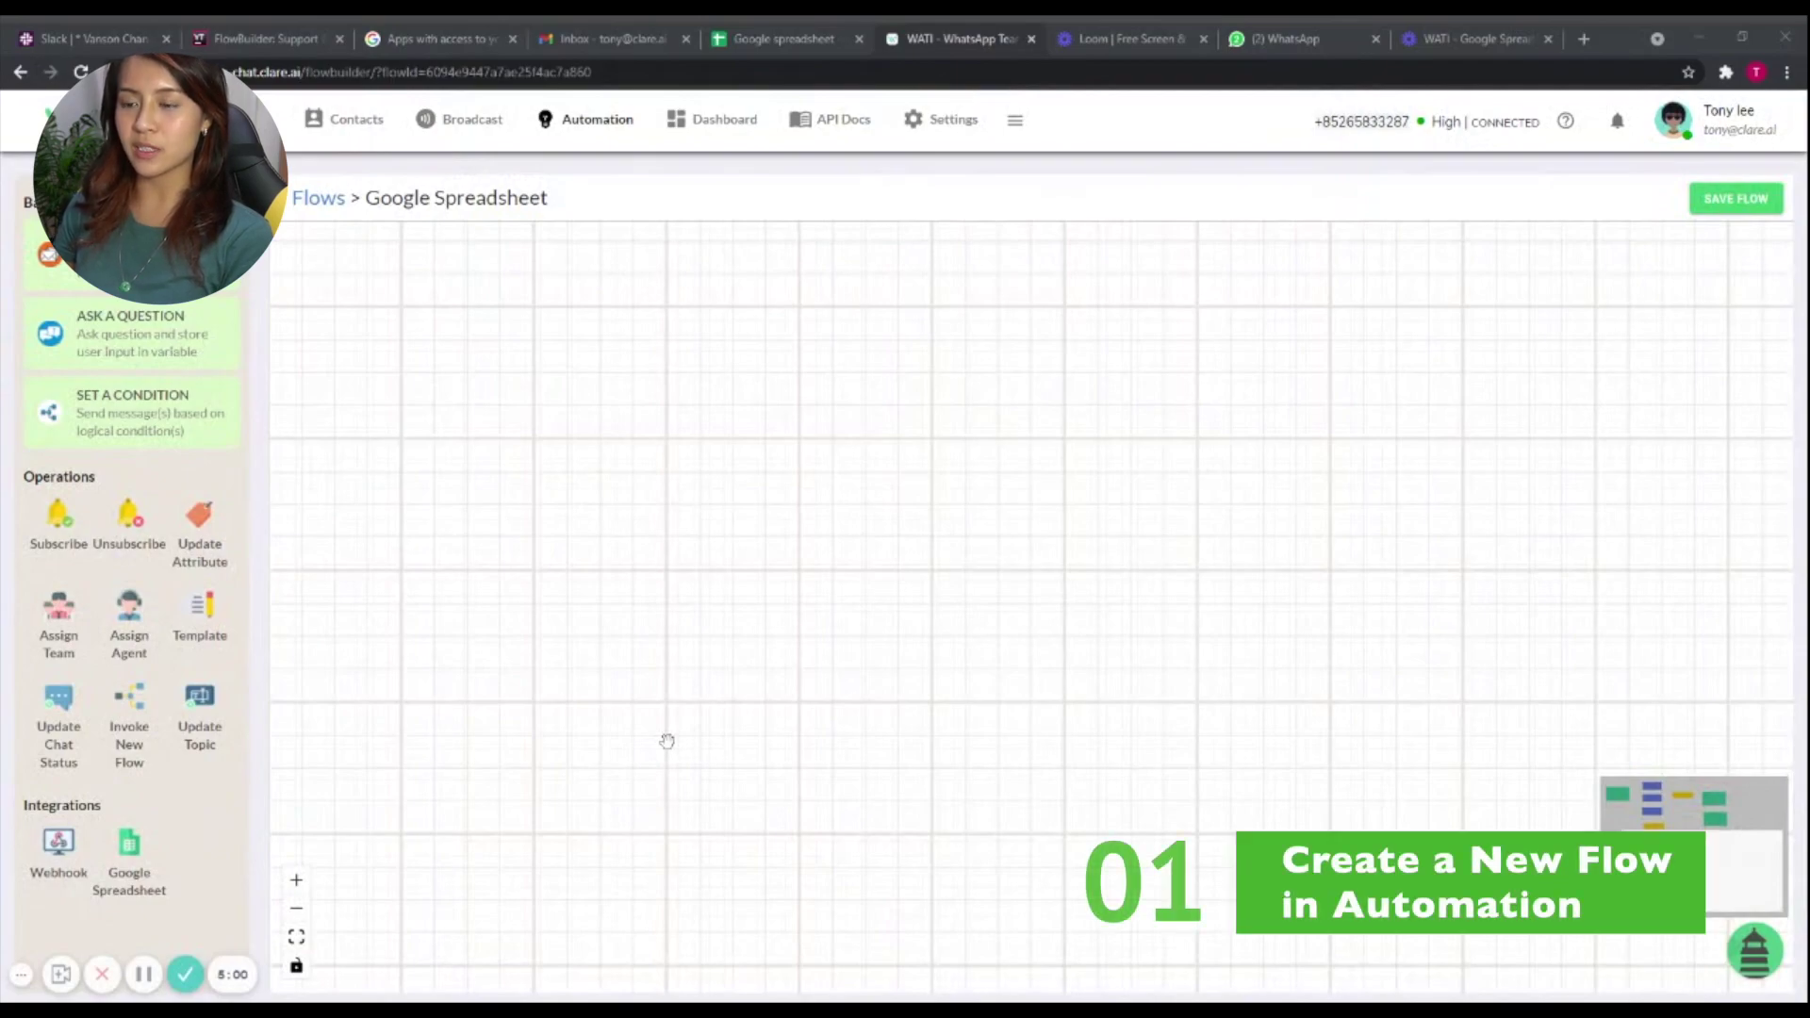
Add a Google Spreadsheet step to the new Google Spreadsheet flow.
click(129, 877)
Link the spreadsheet step to the Google account, the Google spreadsheet file and Sheet1.
click(862, 341)
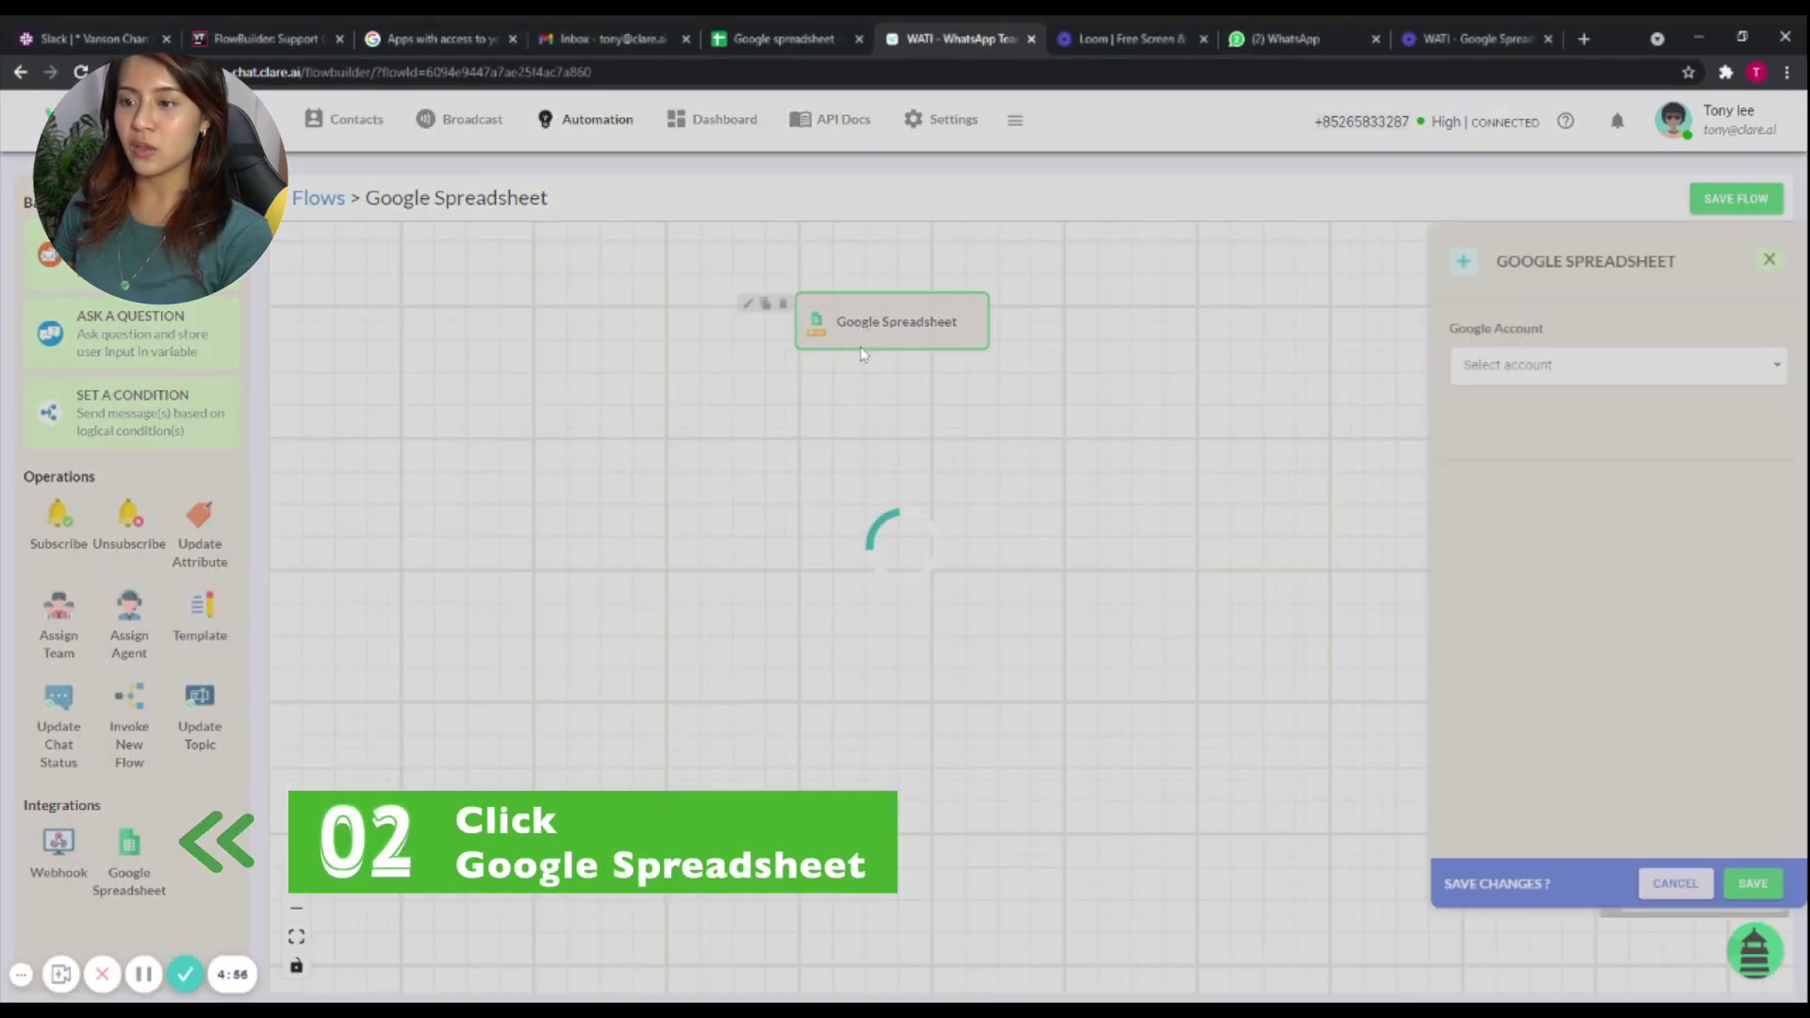
click(1602, 368)
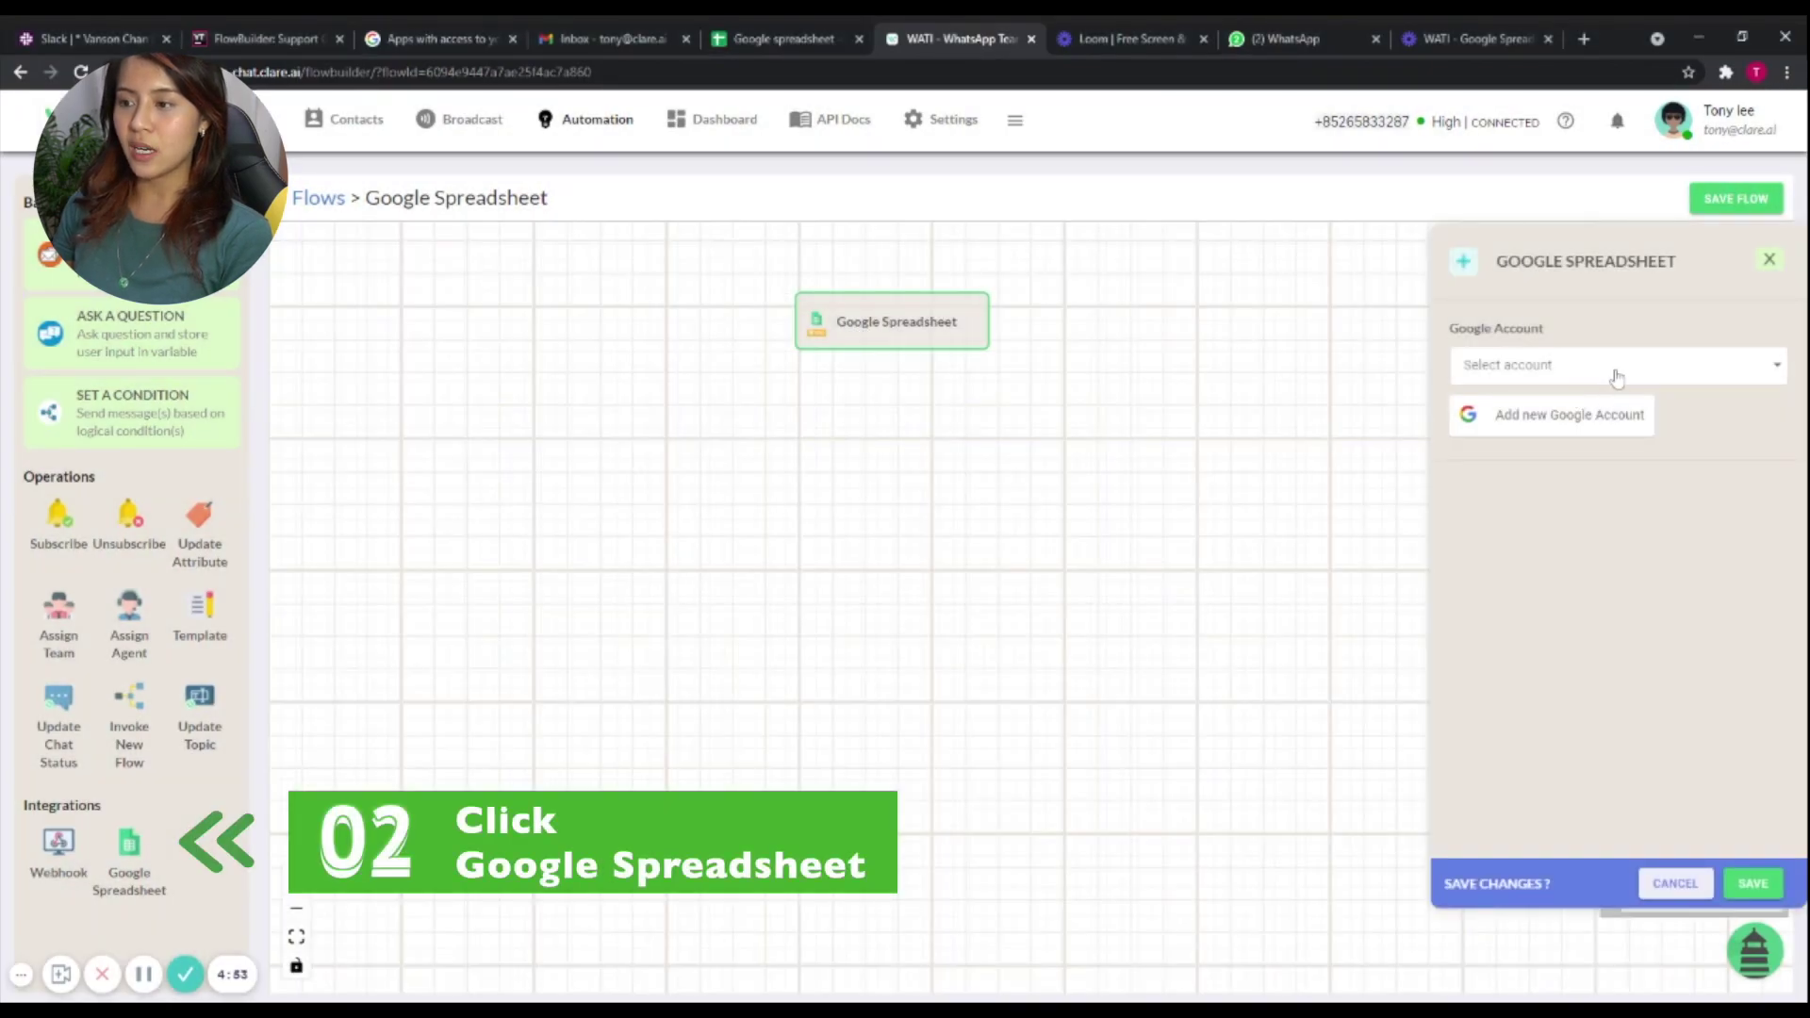
click(1559, 537)
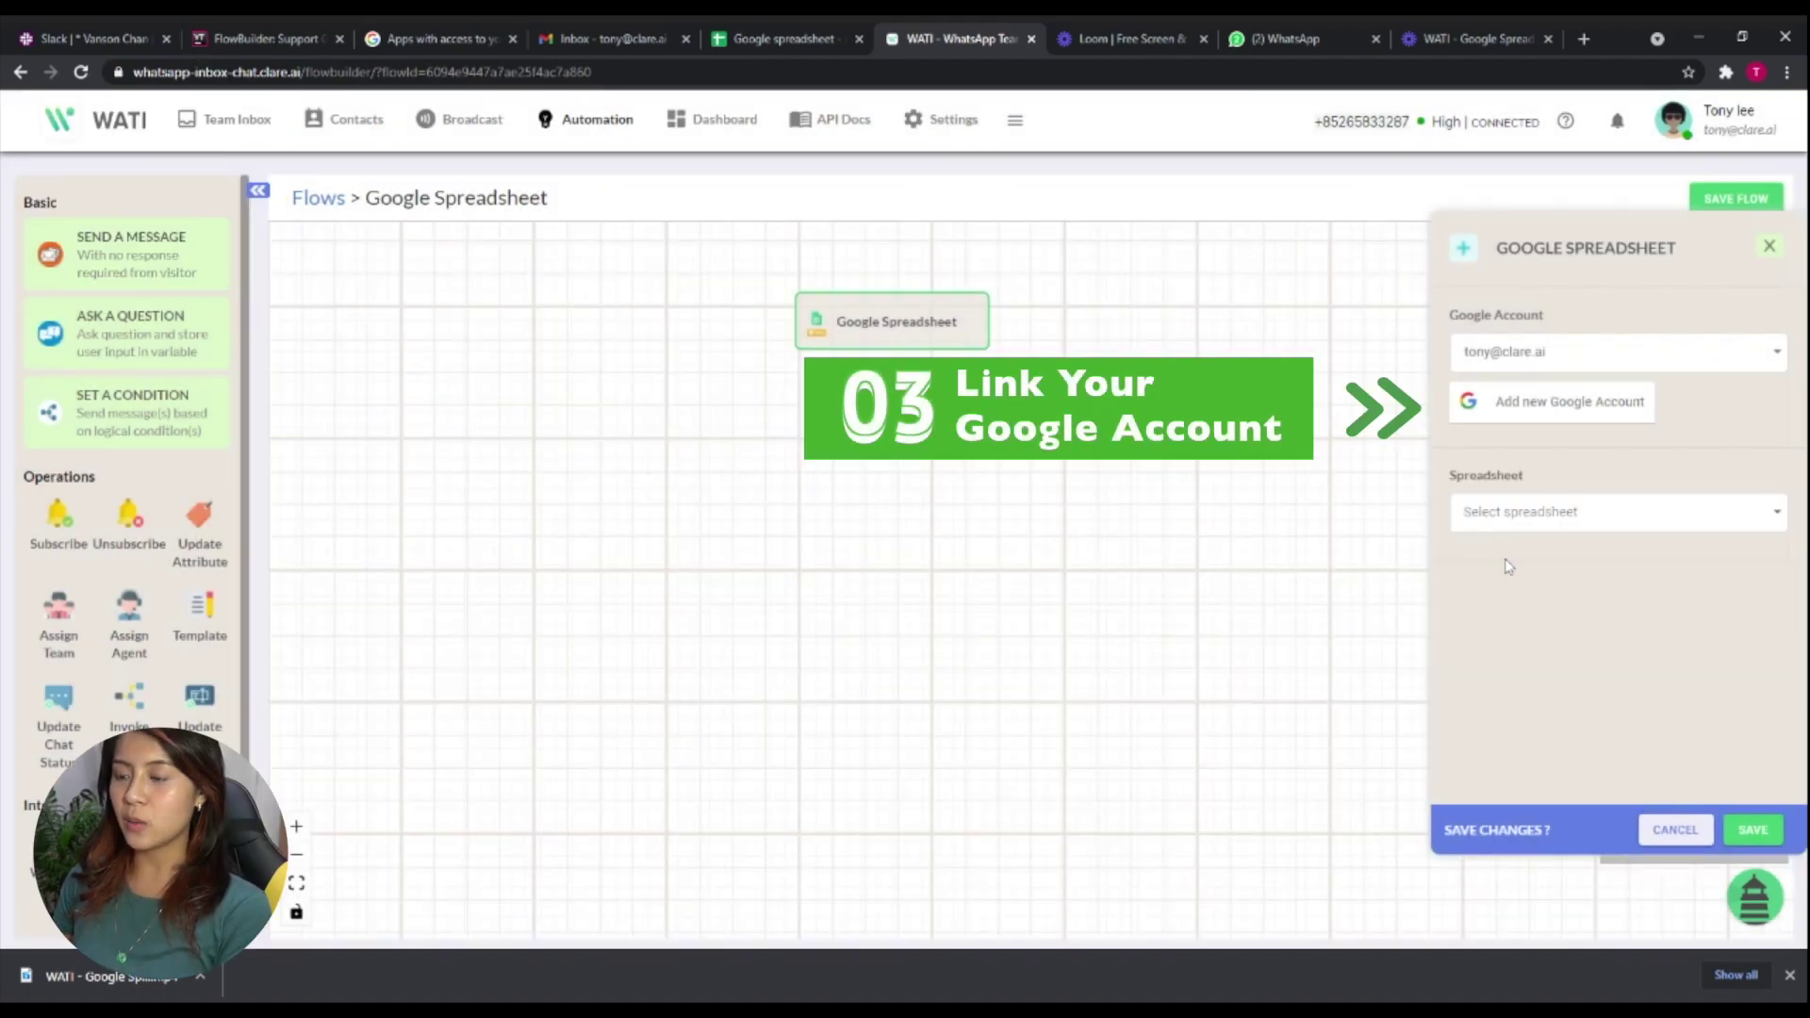
click(1591, 514)
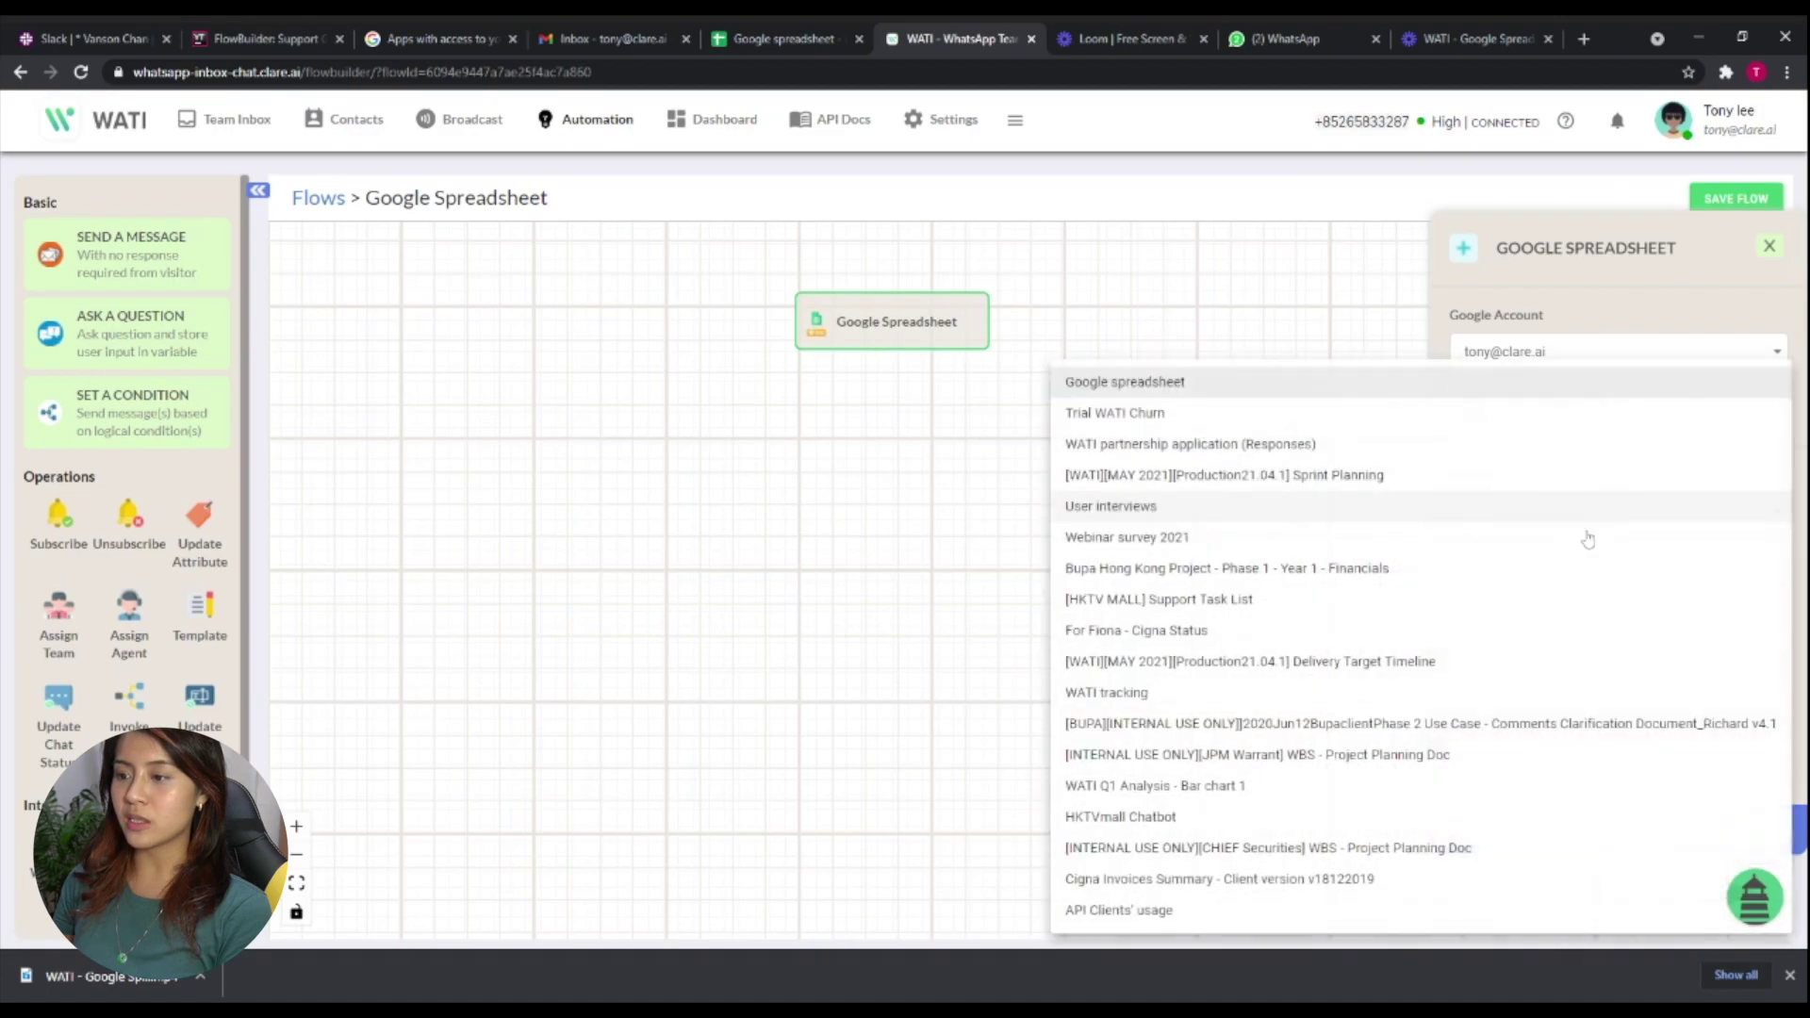
click(1355, 388)
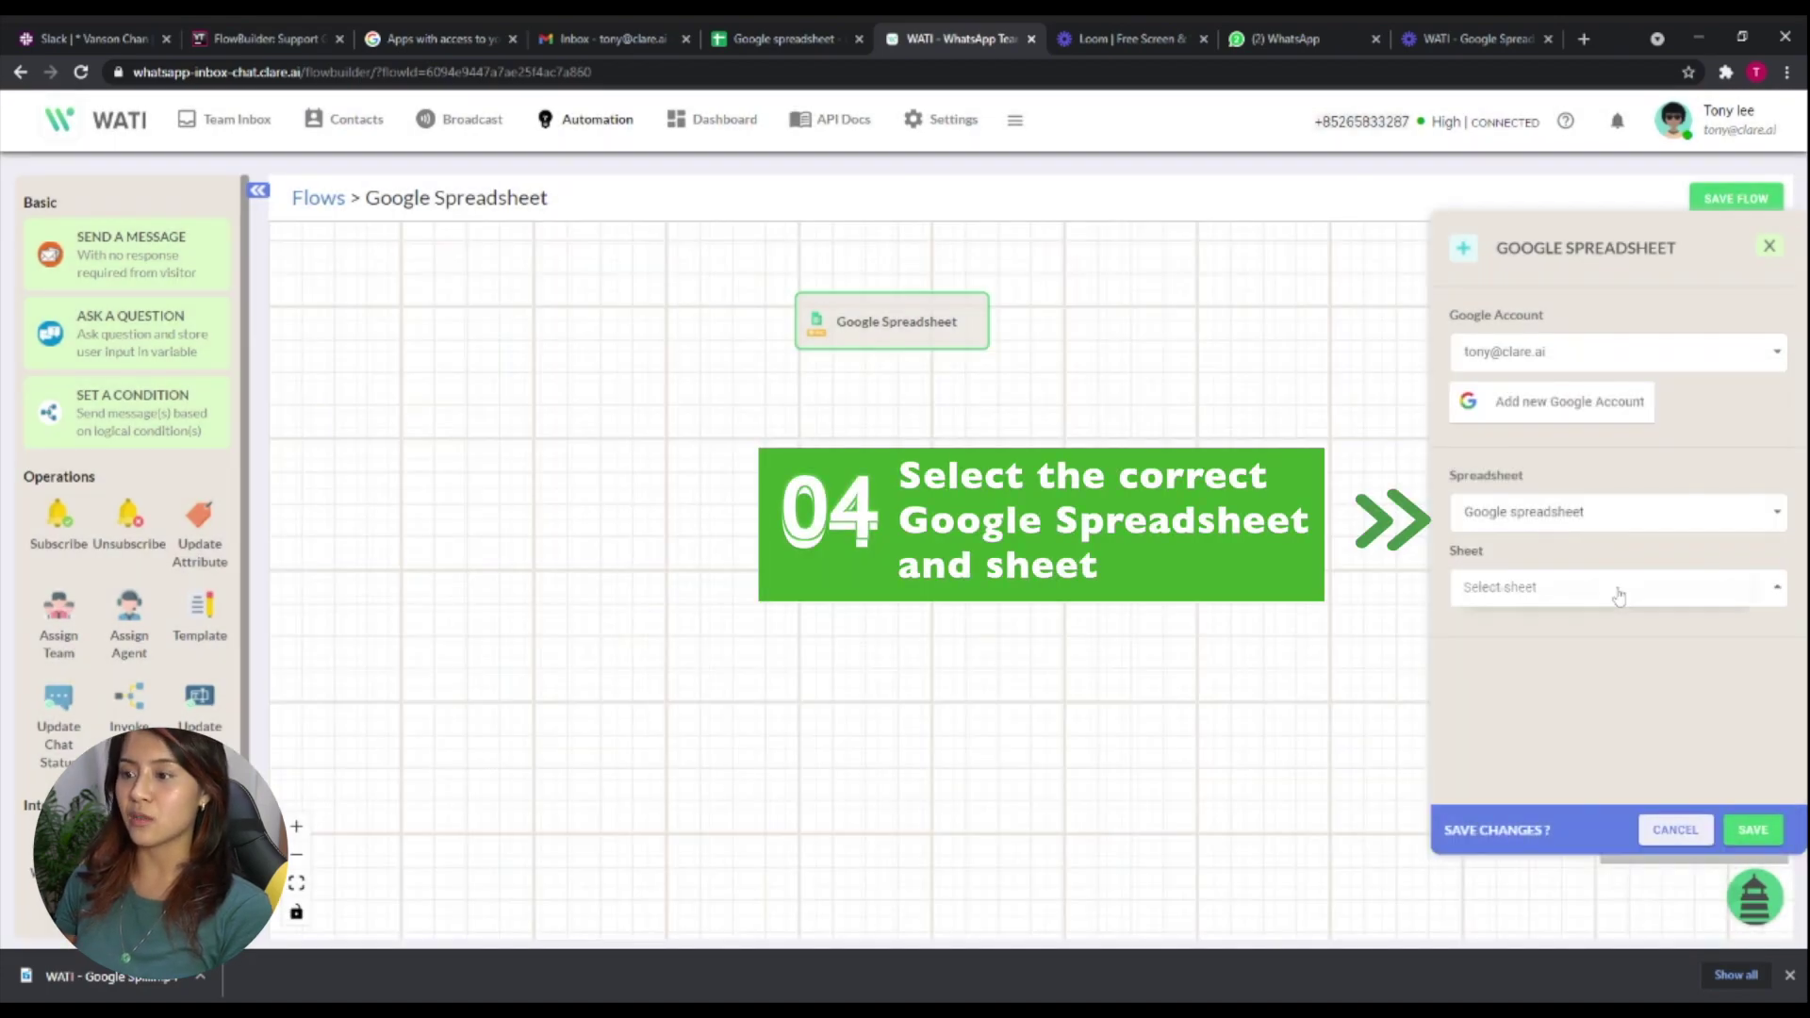
click(1615, 592)
click(1583, 605)
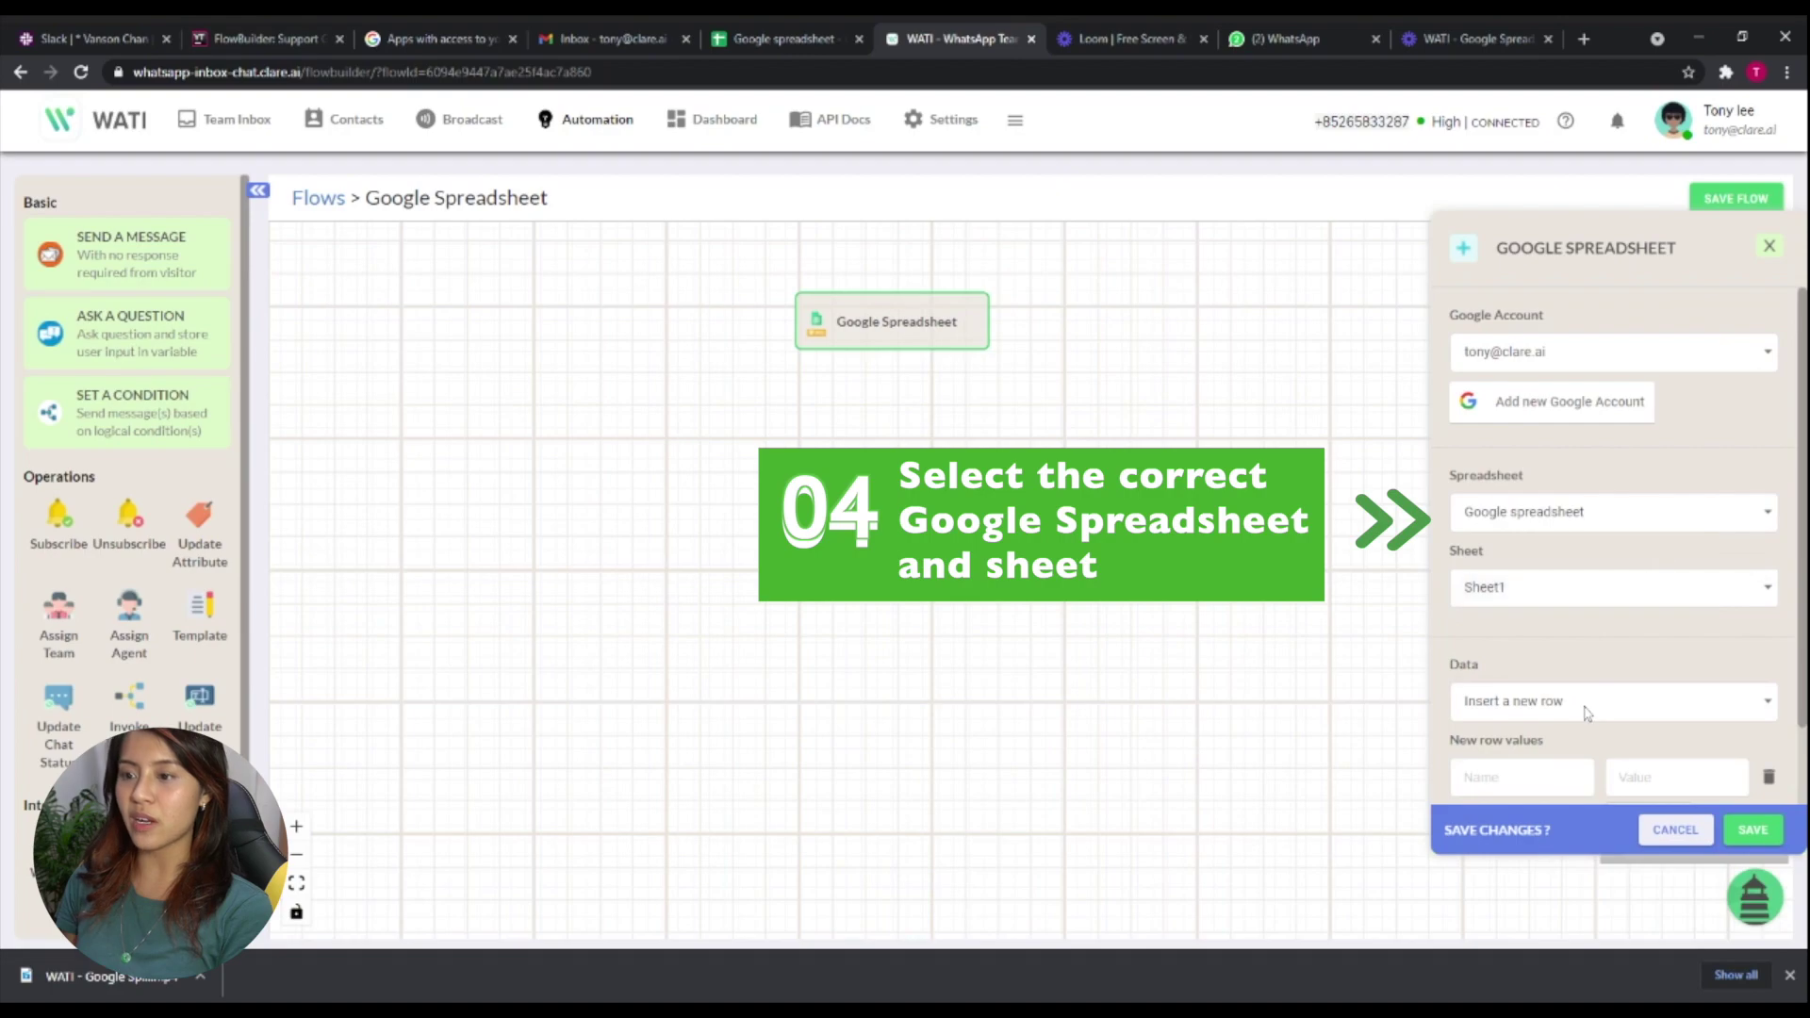
scroll(1587, 713, down, 1)
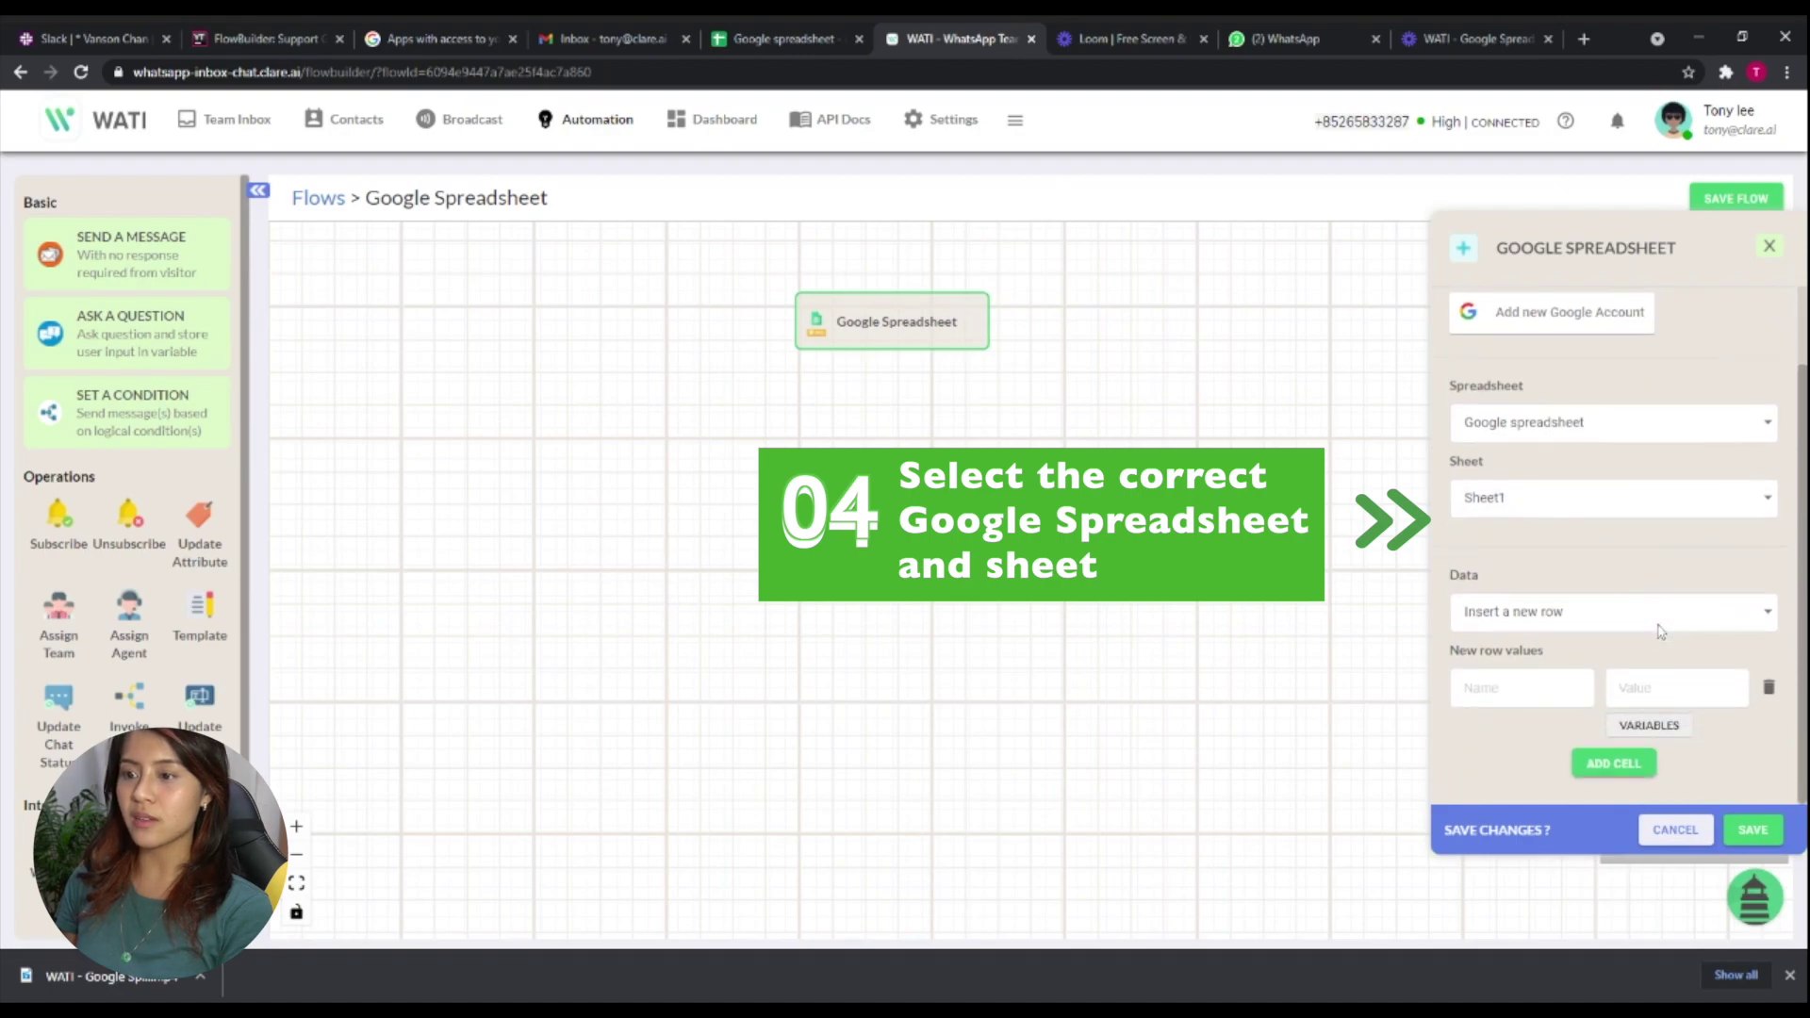
click(1675, 829)
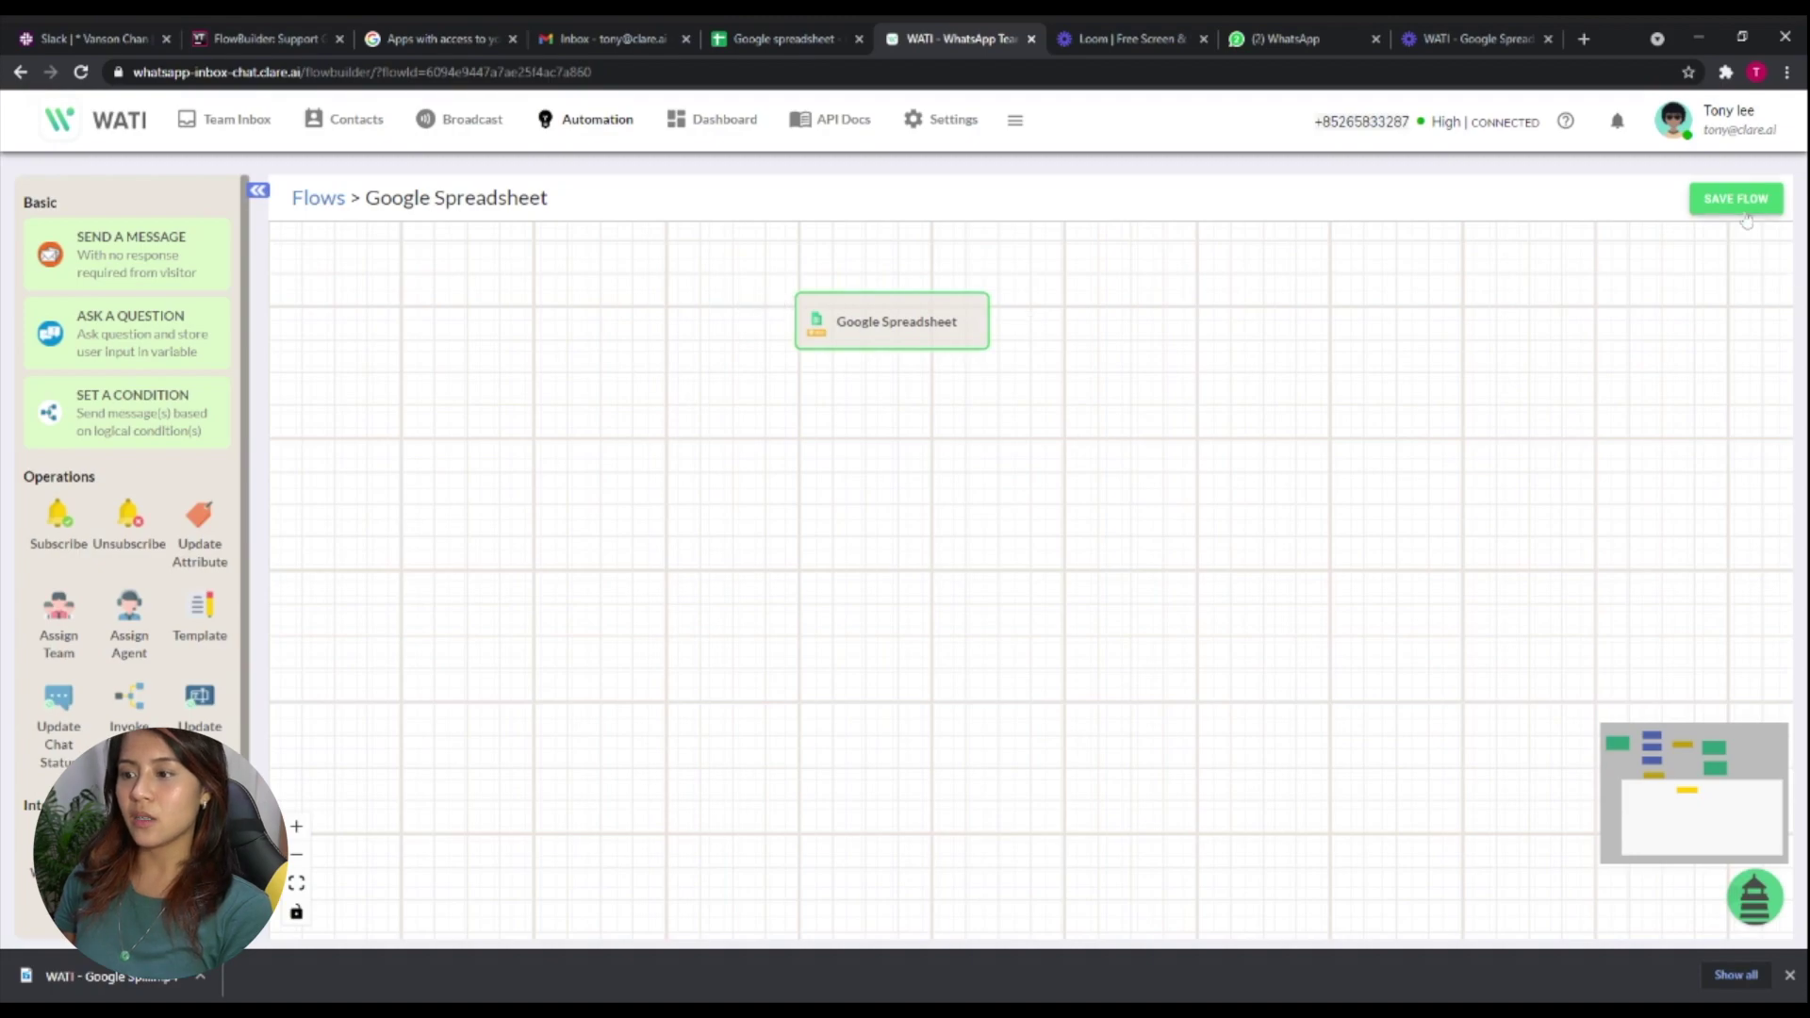
Review the spreadsheet step, then inspect the name question's settings.
double_click(854, 325)
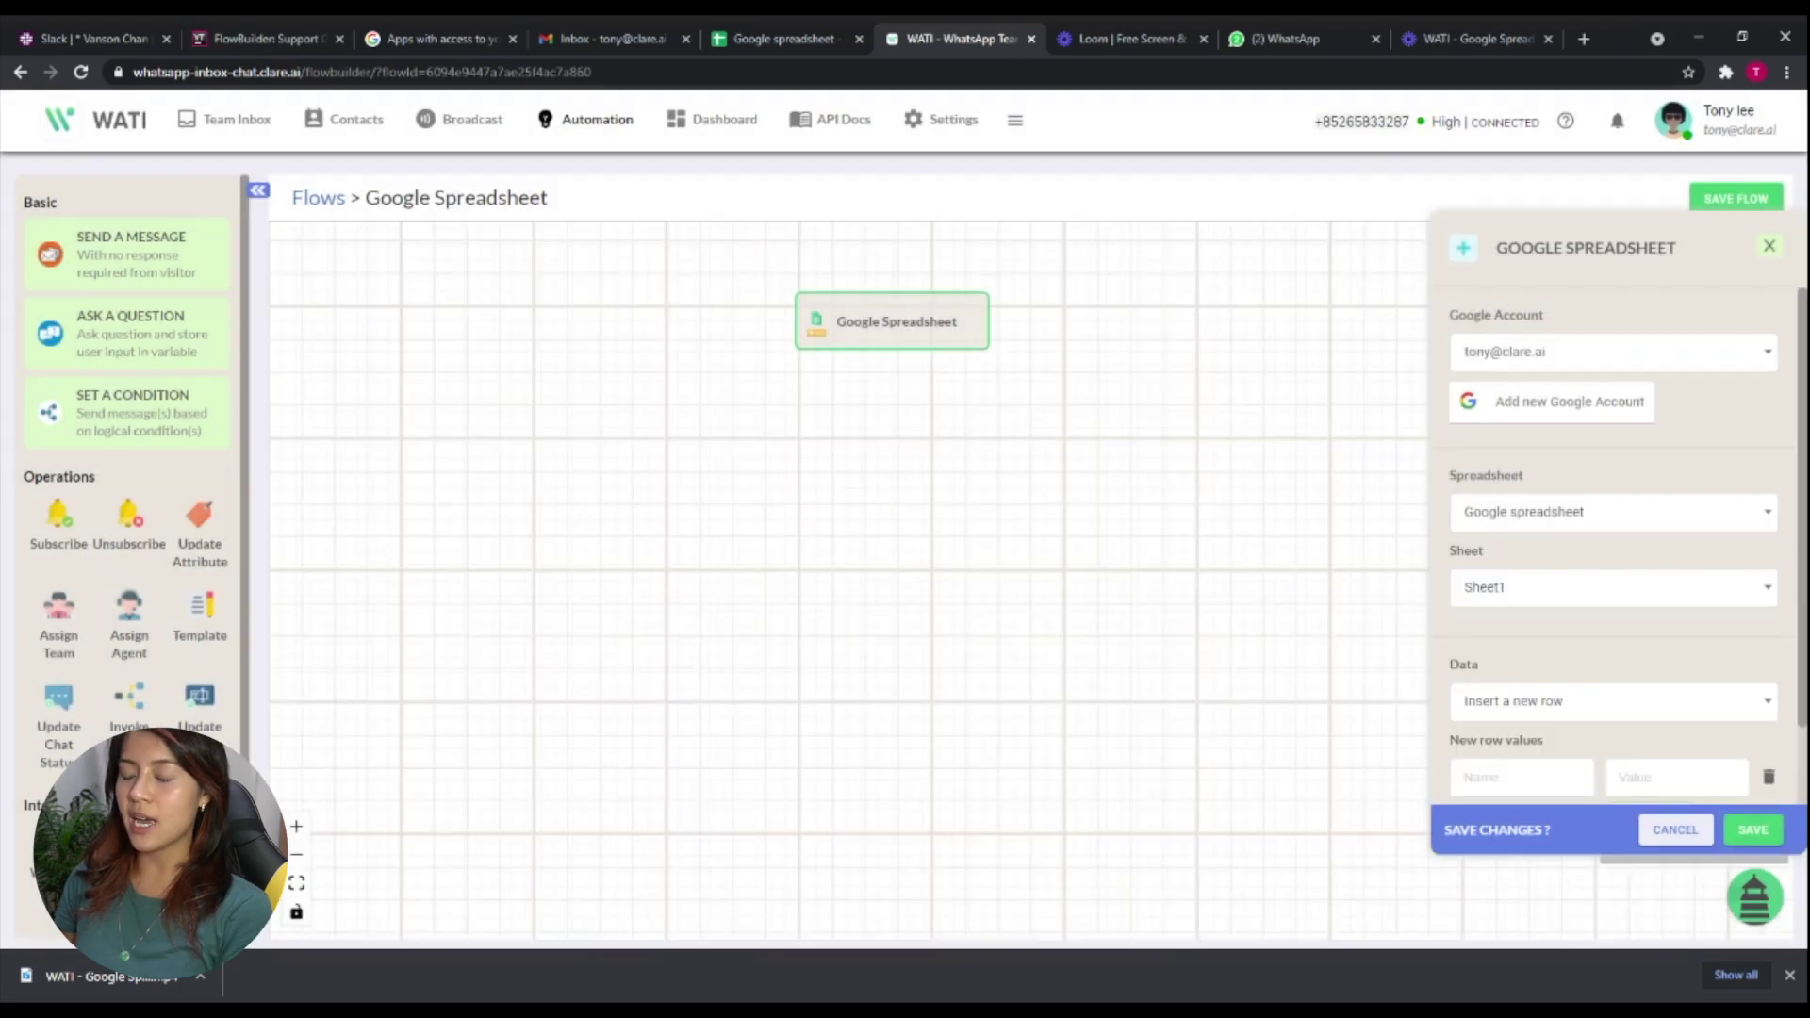
scroll(1618, 685, down, 1)
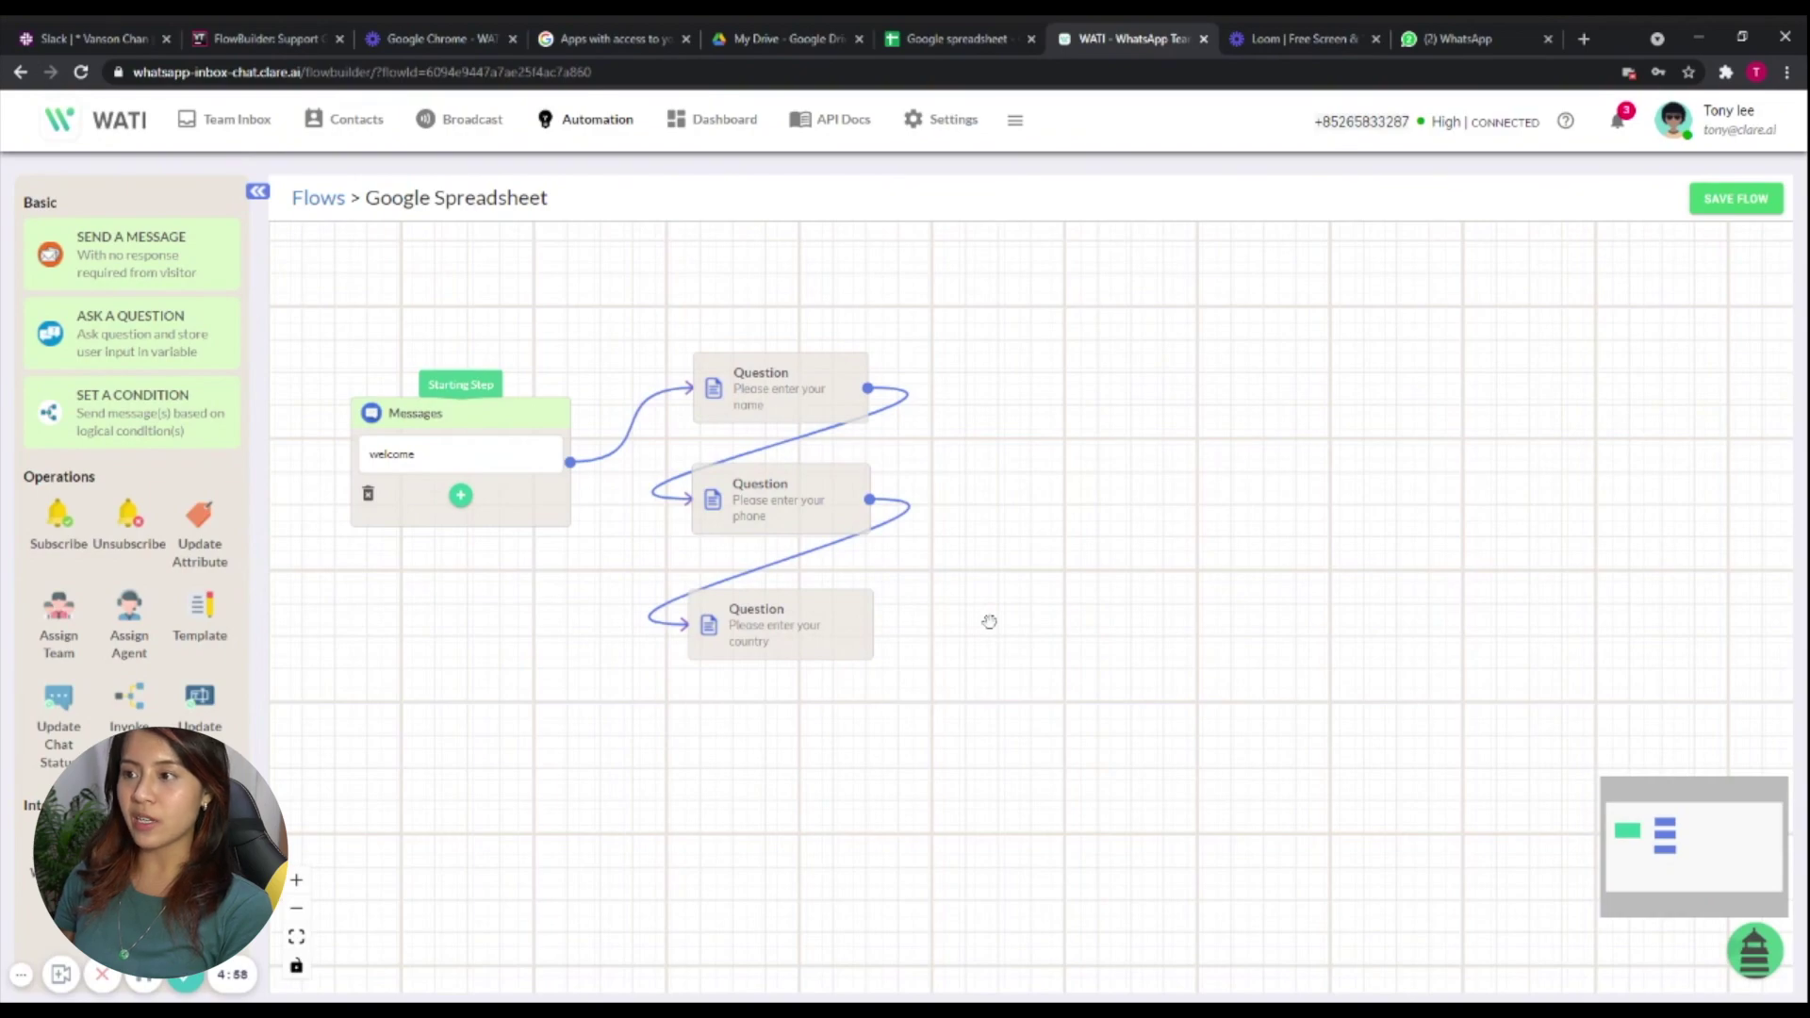
click(773, 387)
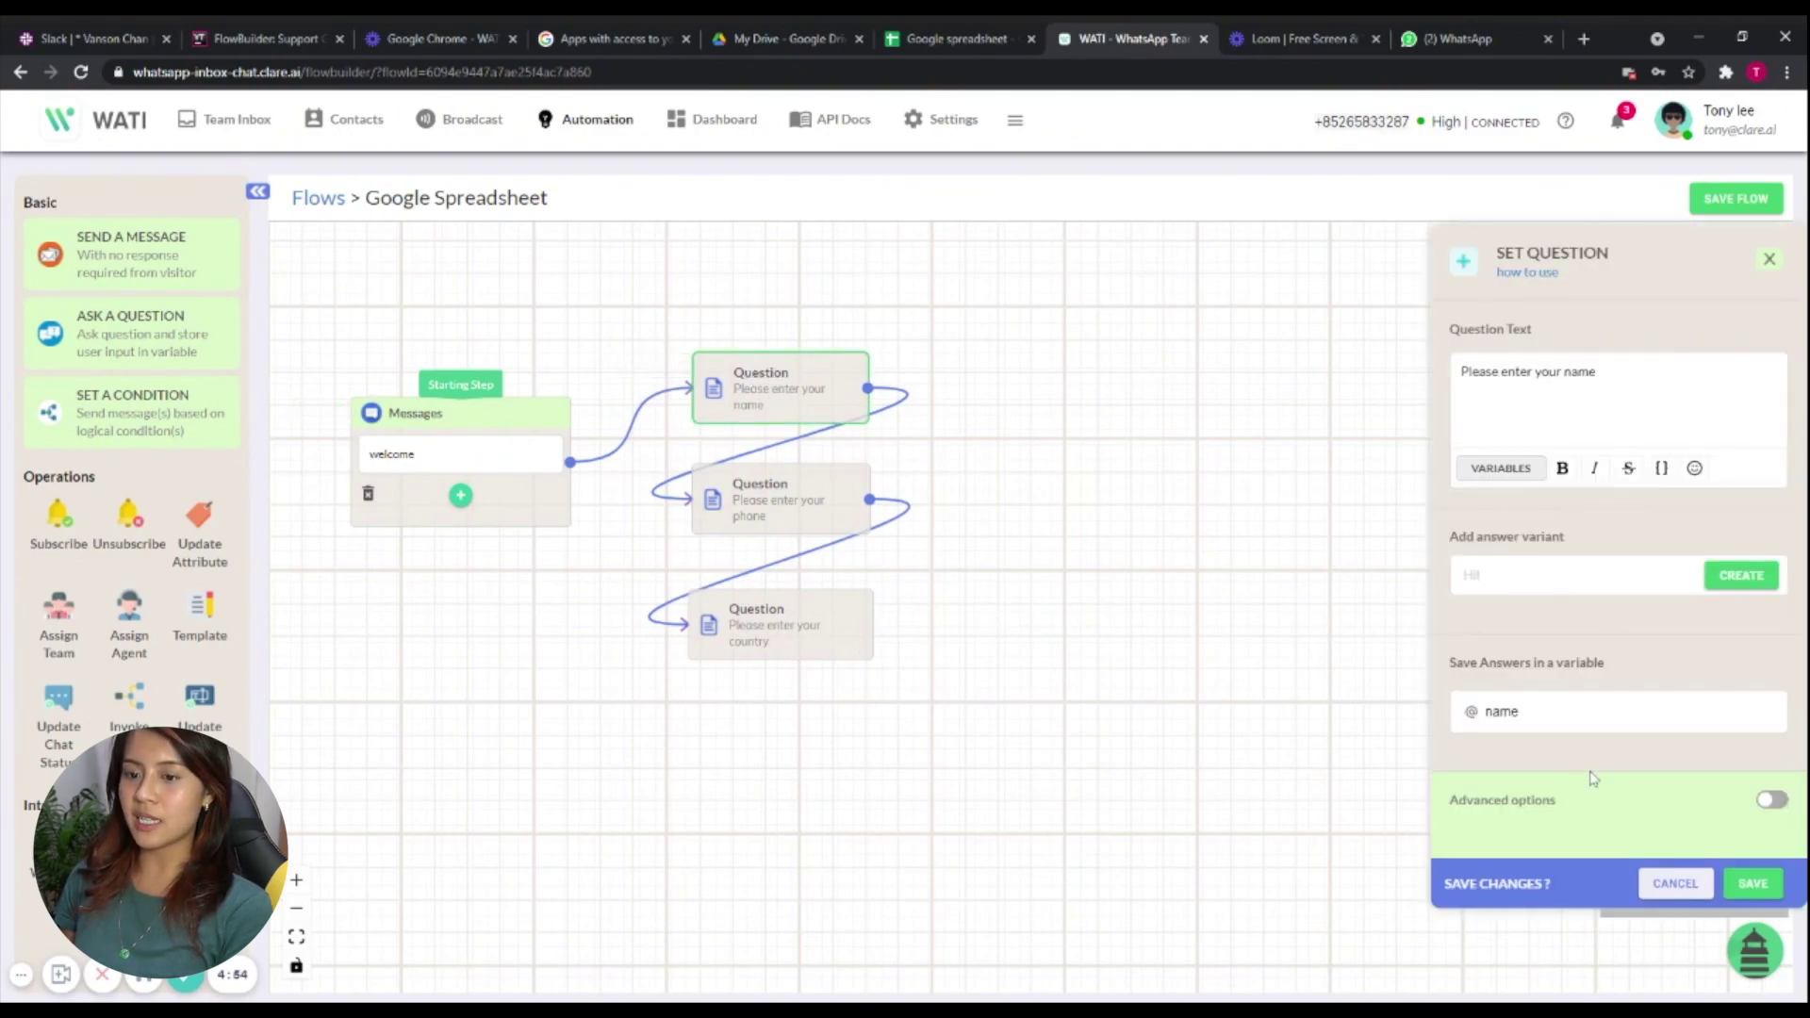
click(773, 500)
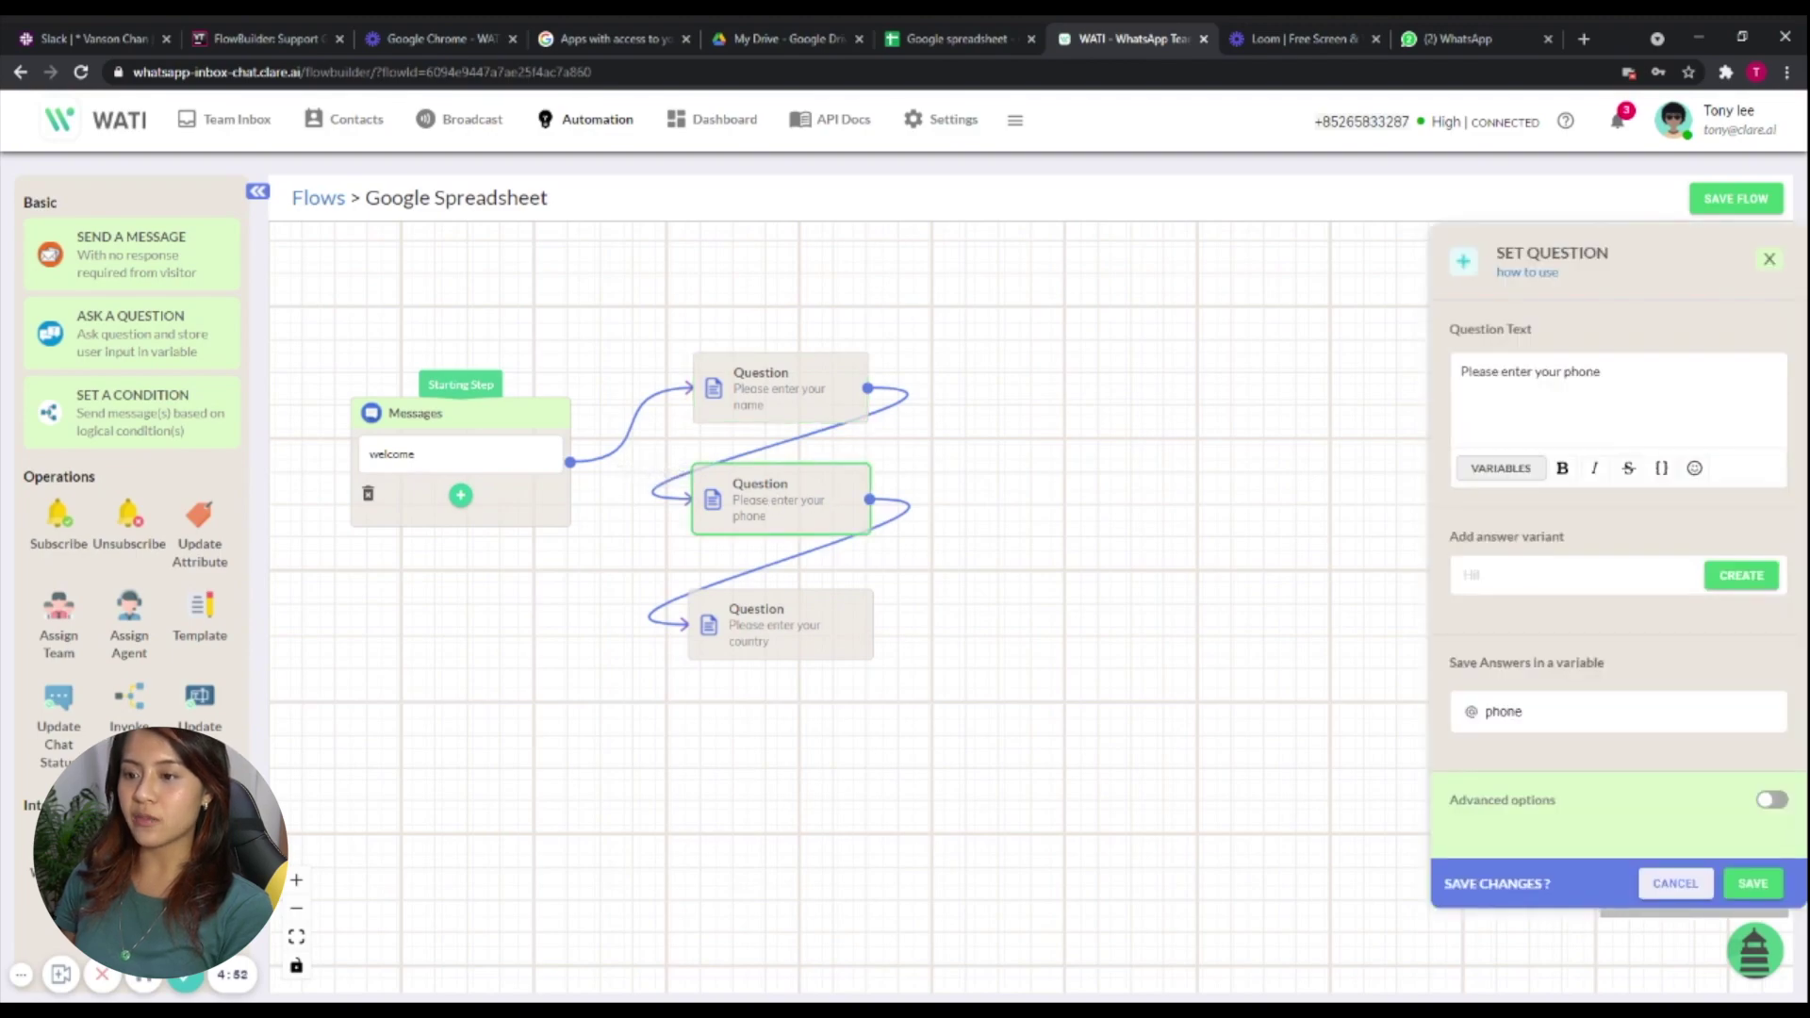
click(828, 639)
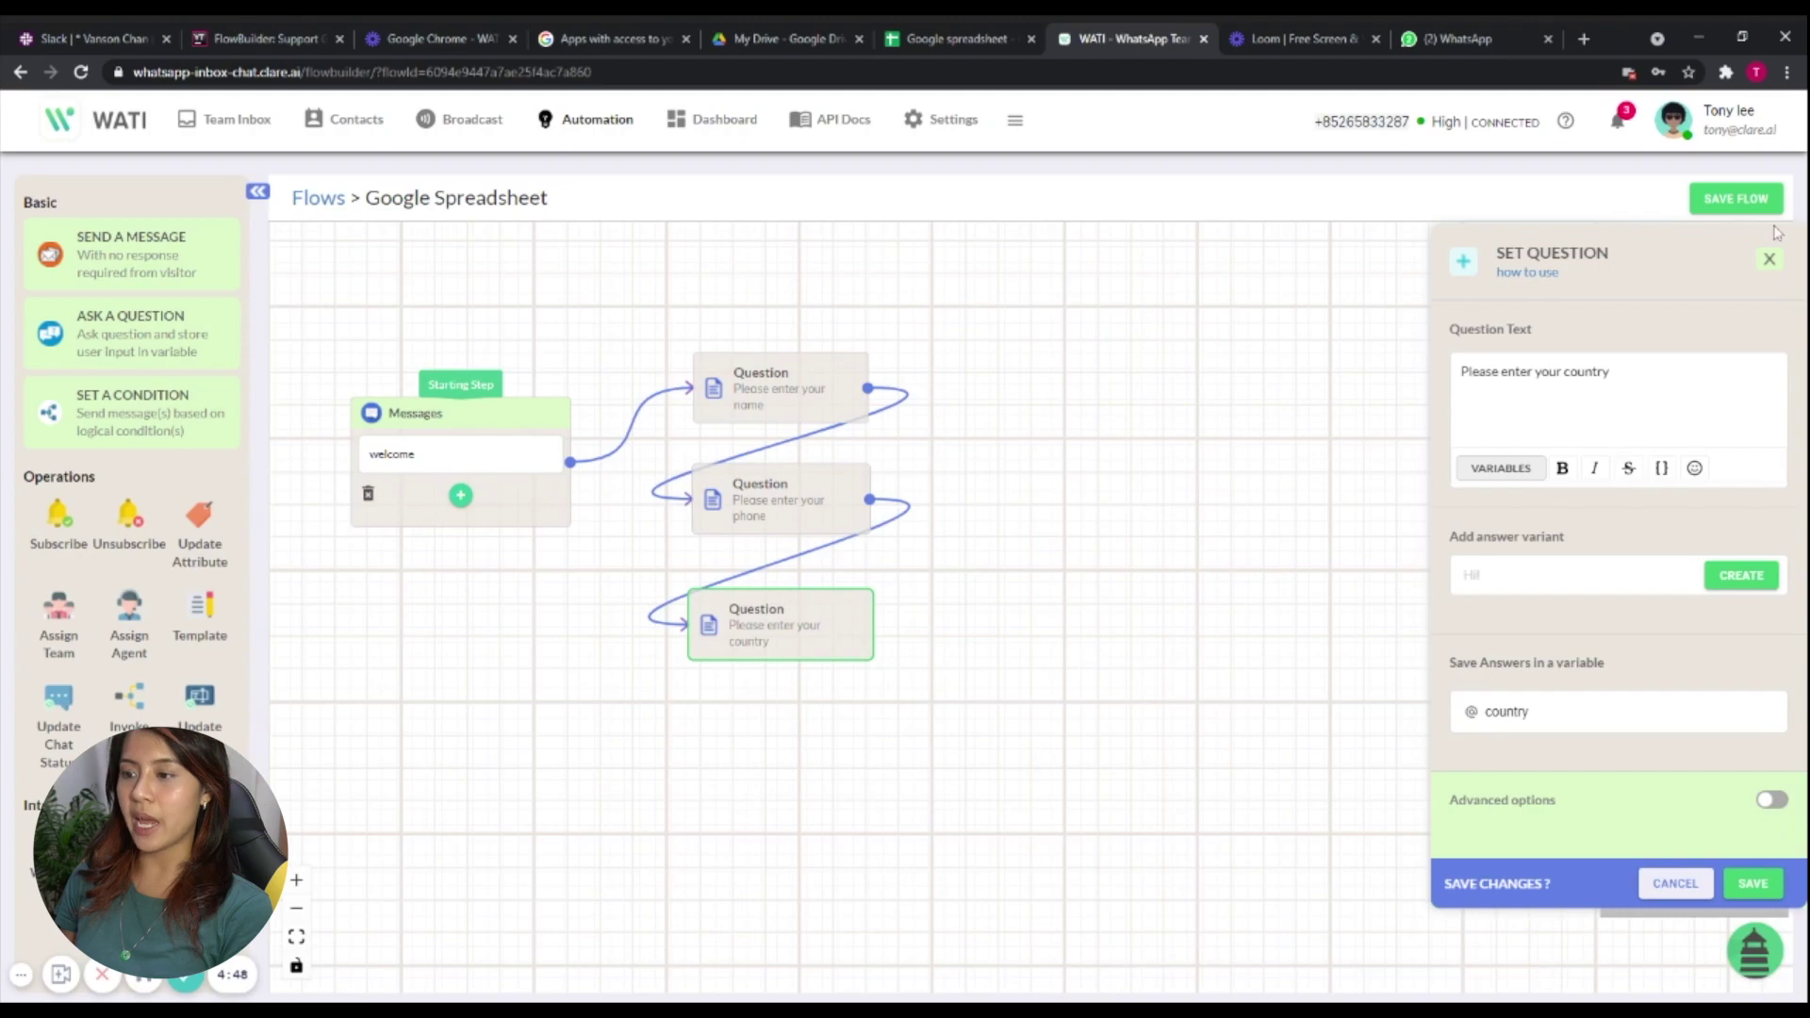
click(1768, 261)
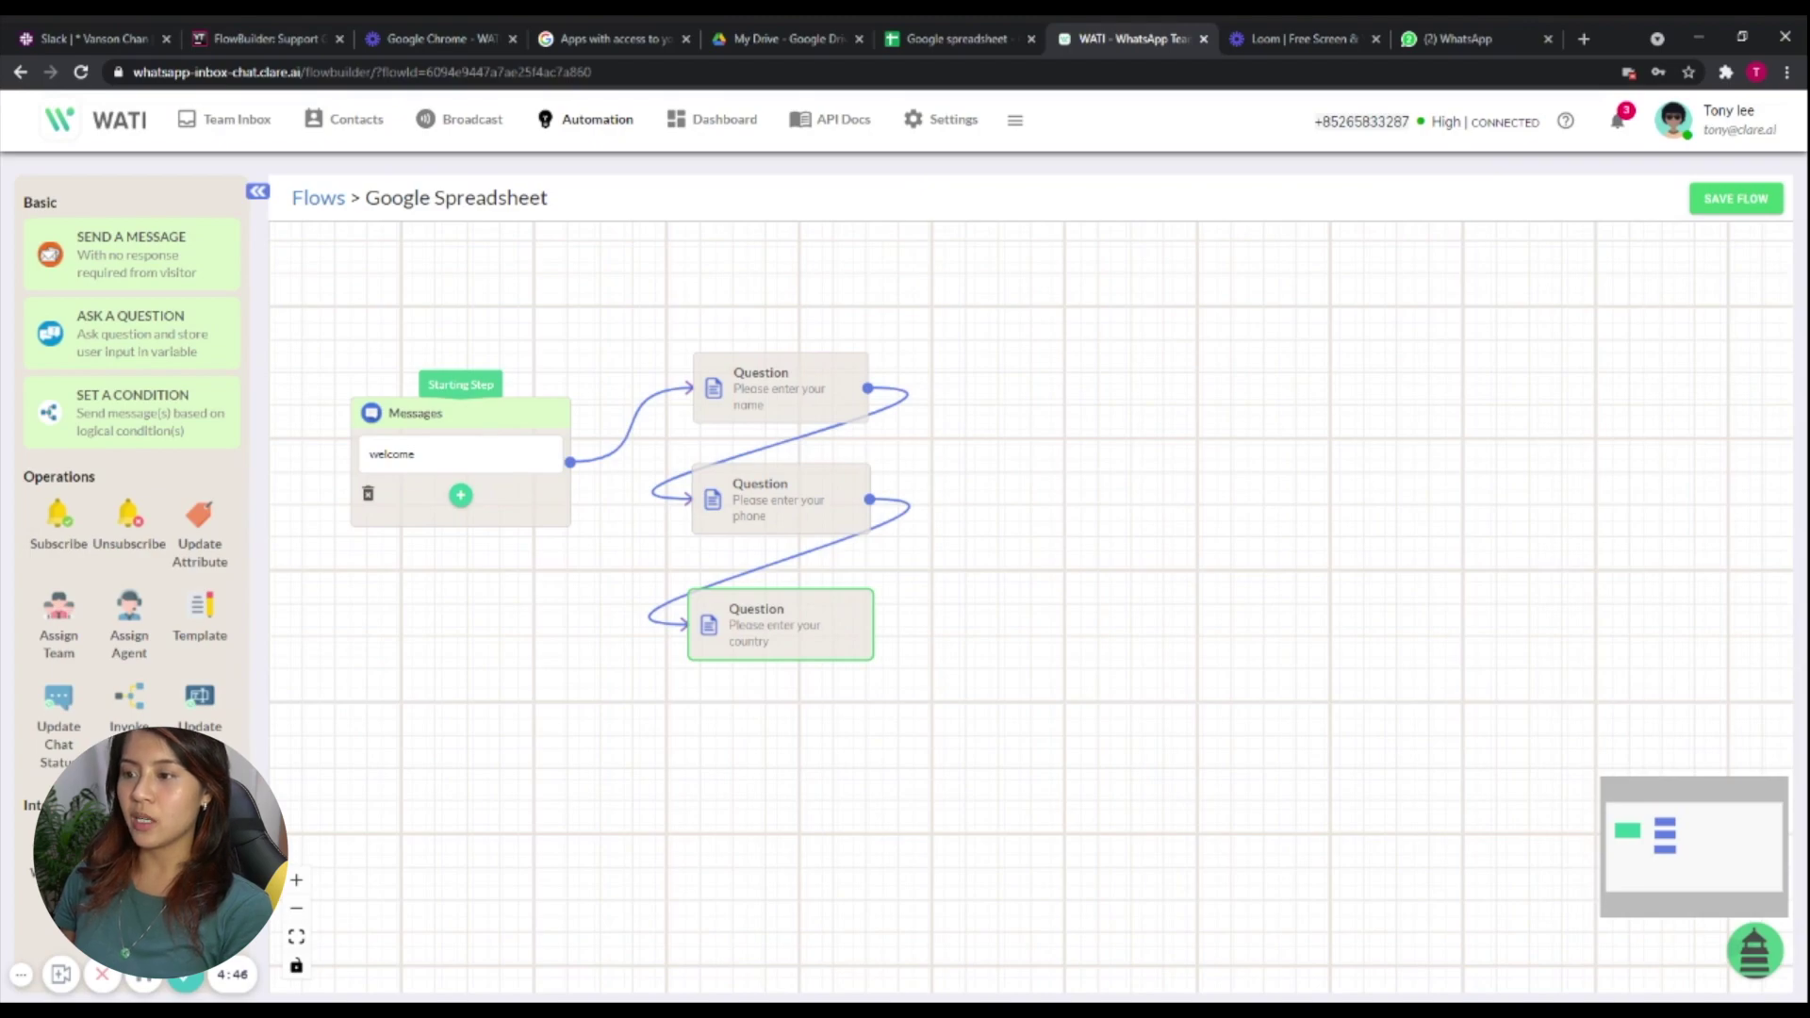
drag(58, 849, 1056, 500)
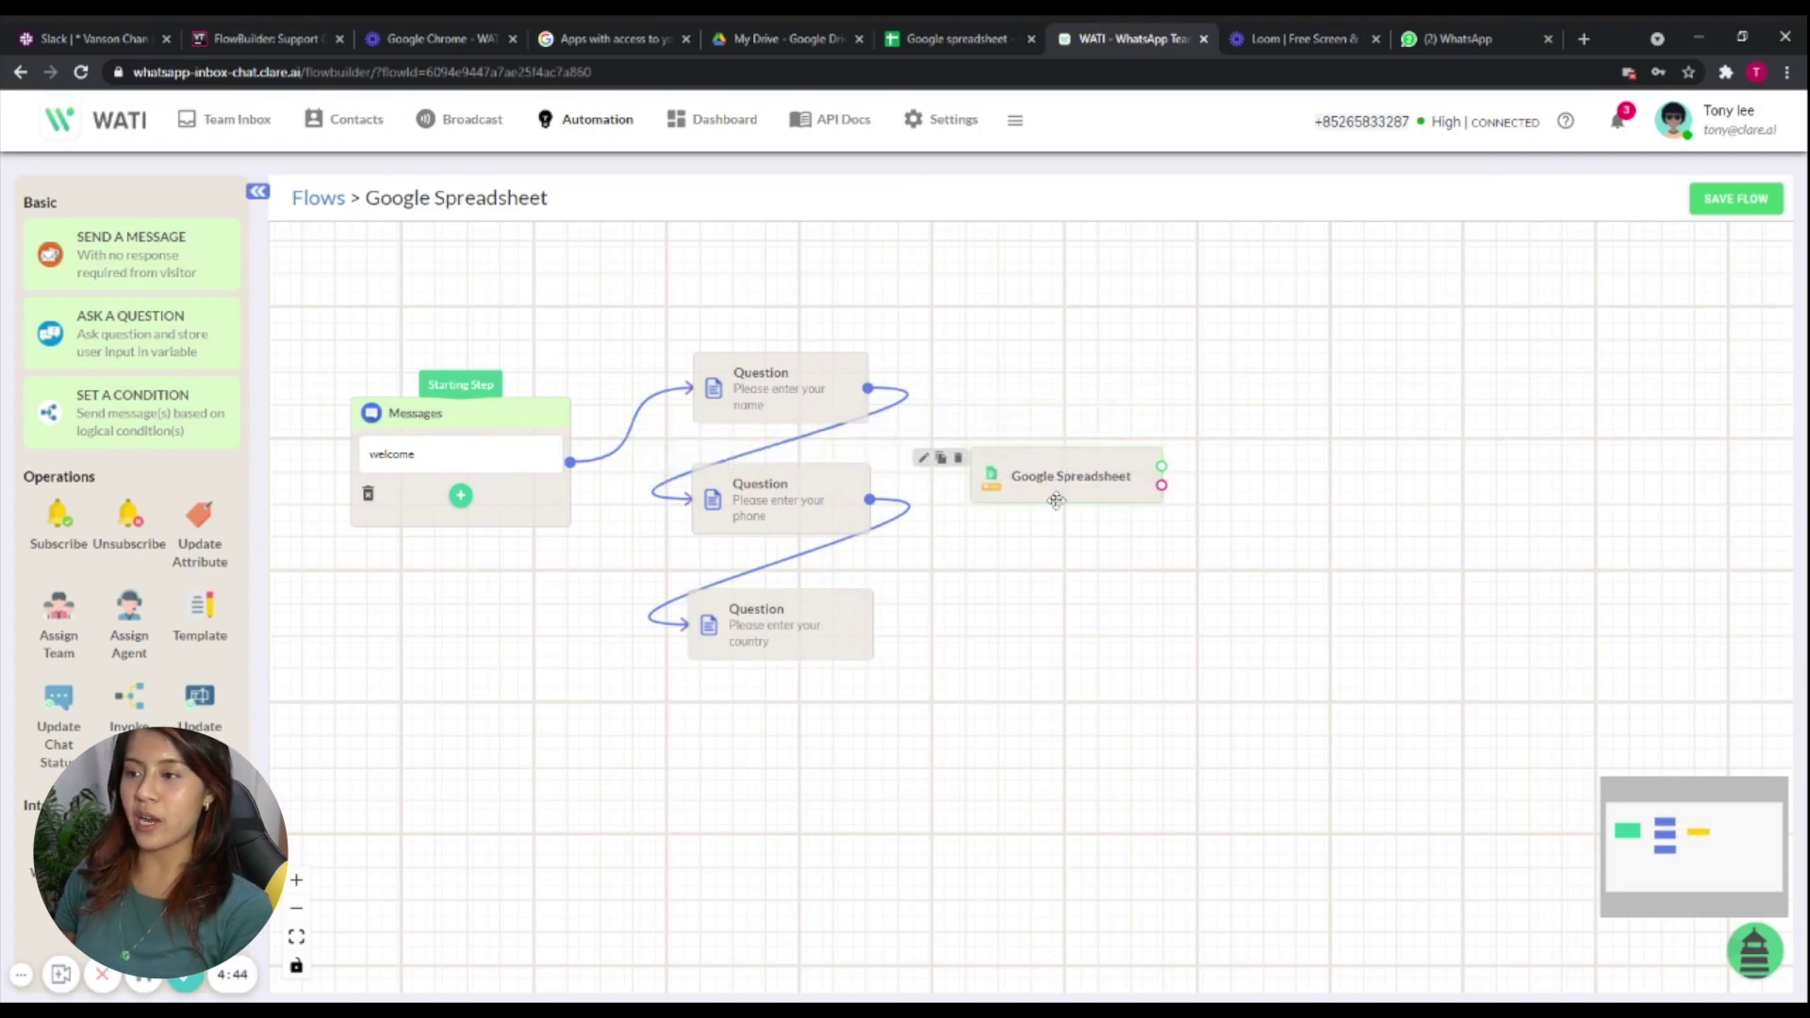
Point the new spreadsheet step at Sheet1 of Google spreadsheet and check the sheet's column headers.
click(1023, 479)
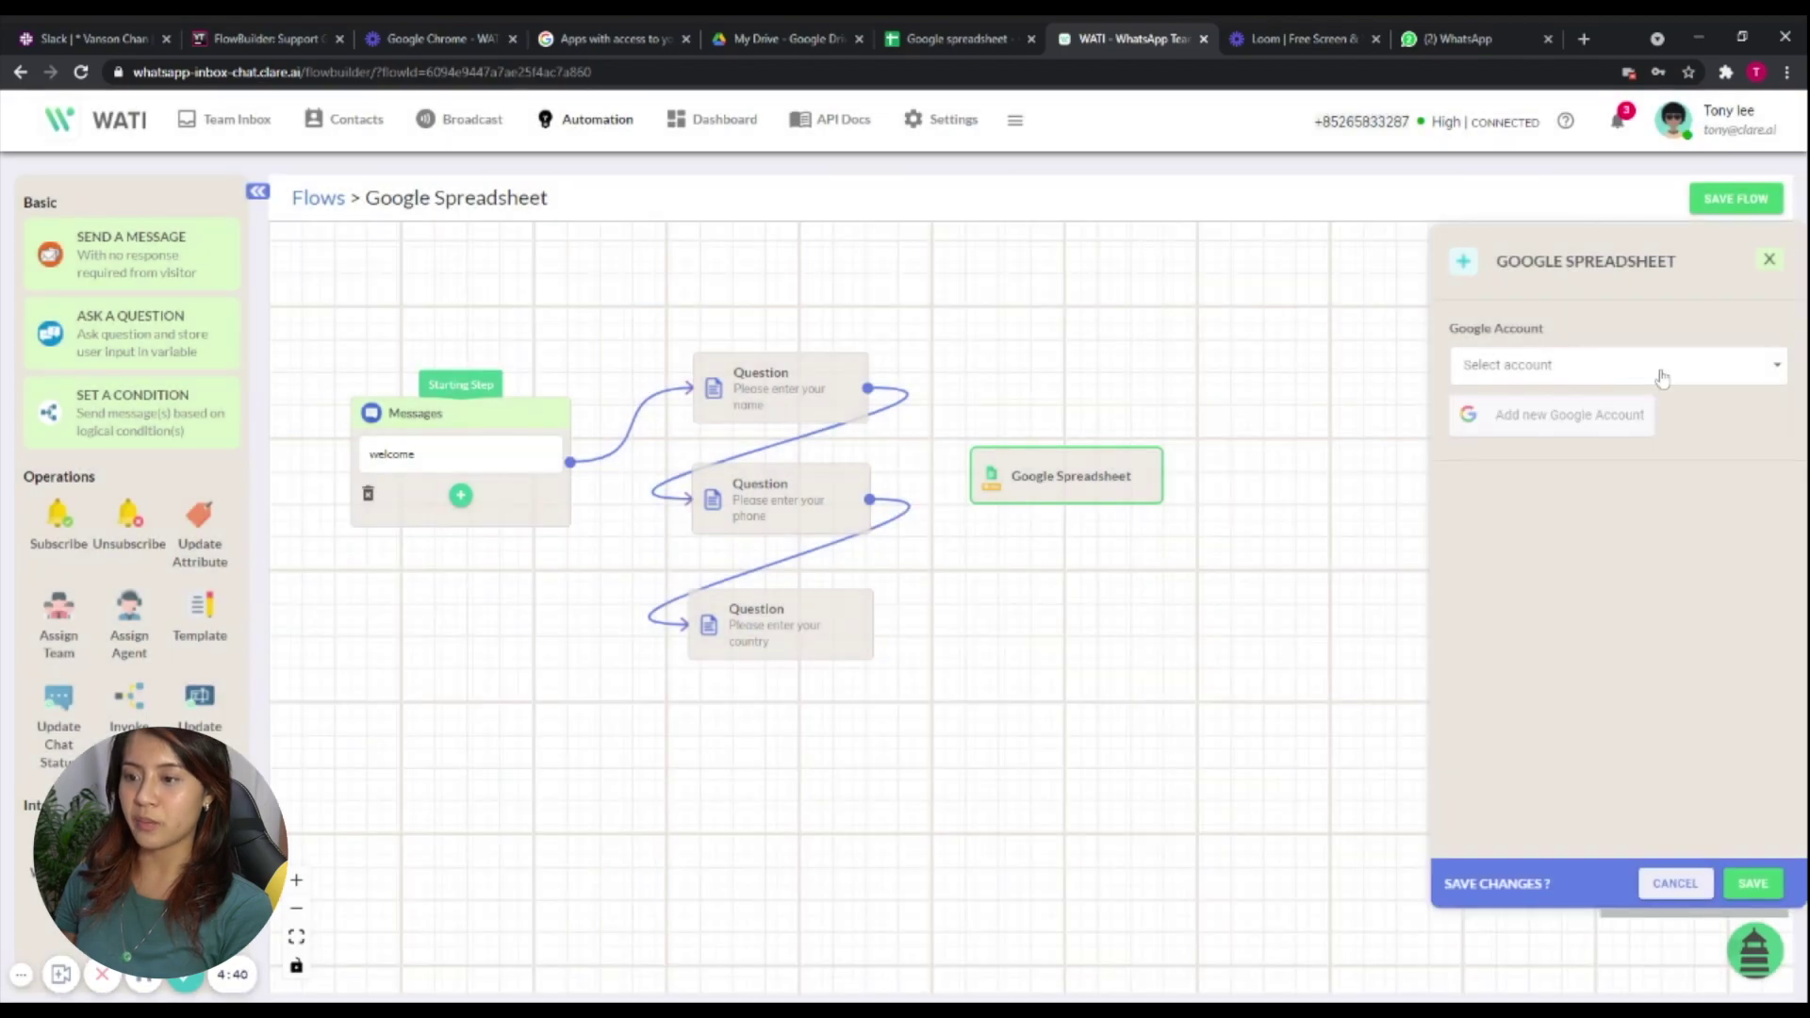
click(1661, 375)
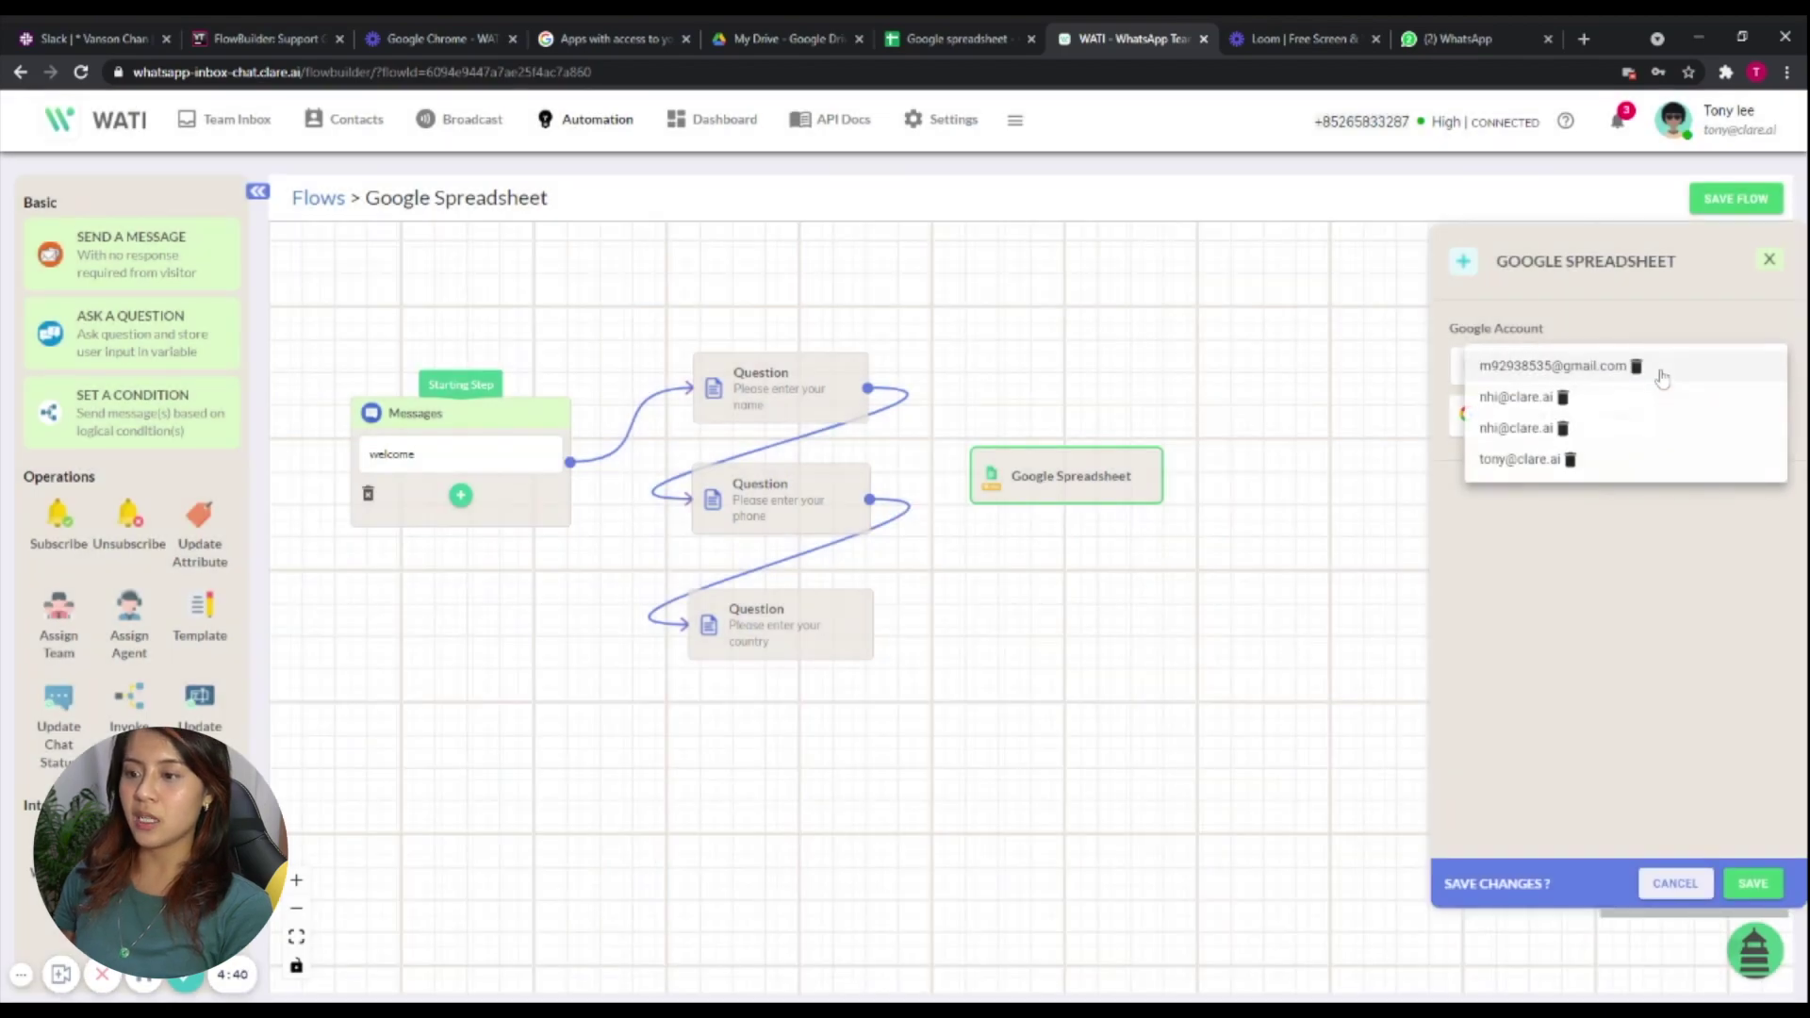
click(1519, 462)
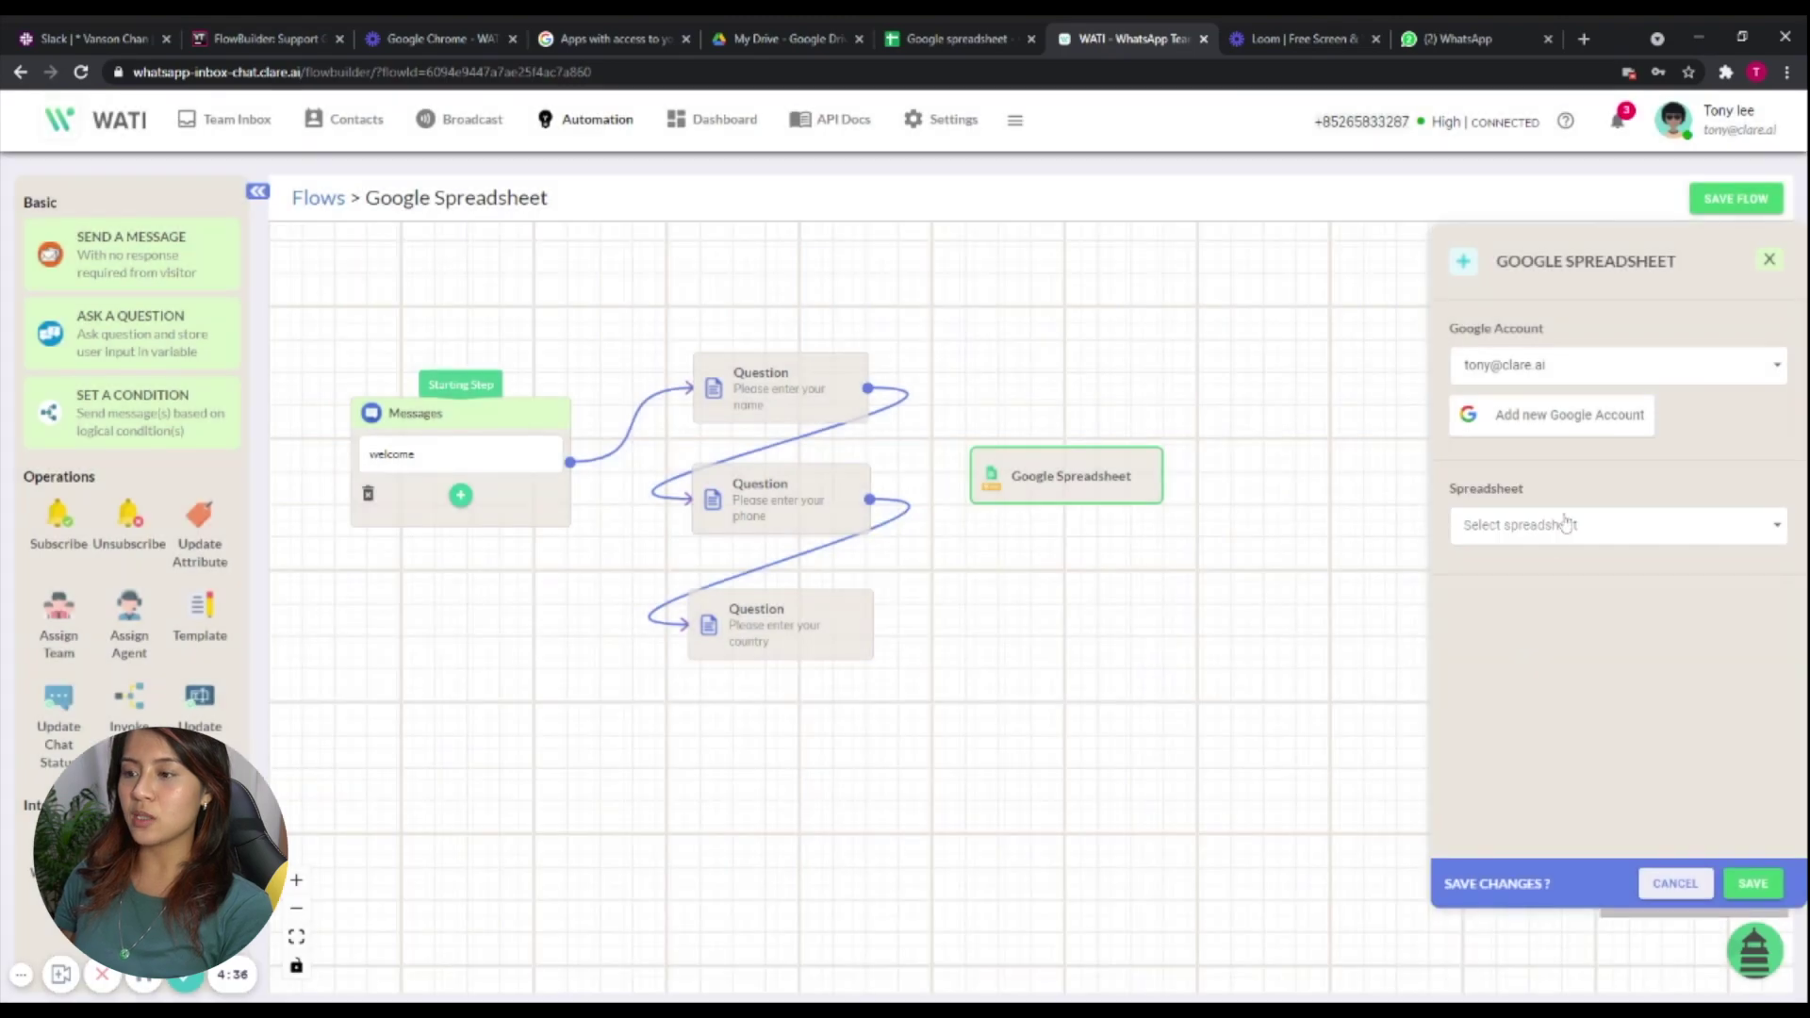
click(1555, 534)
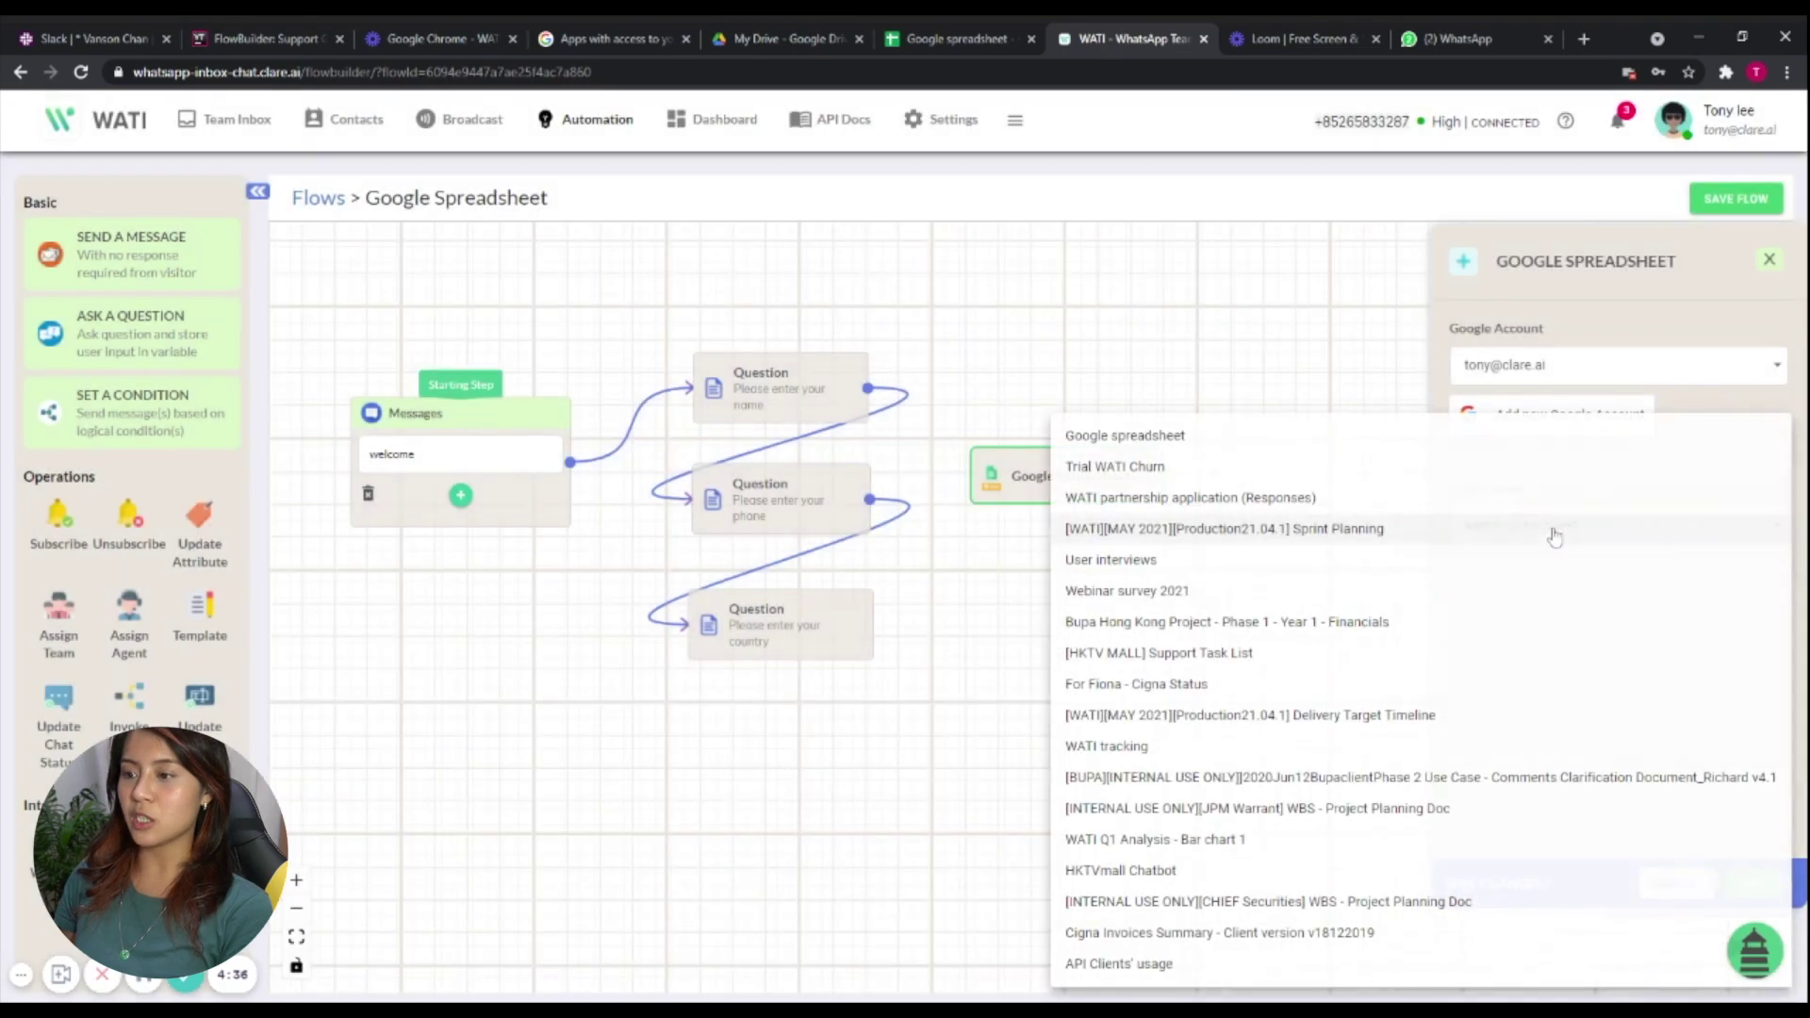
click(1551, 441)
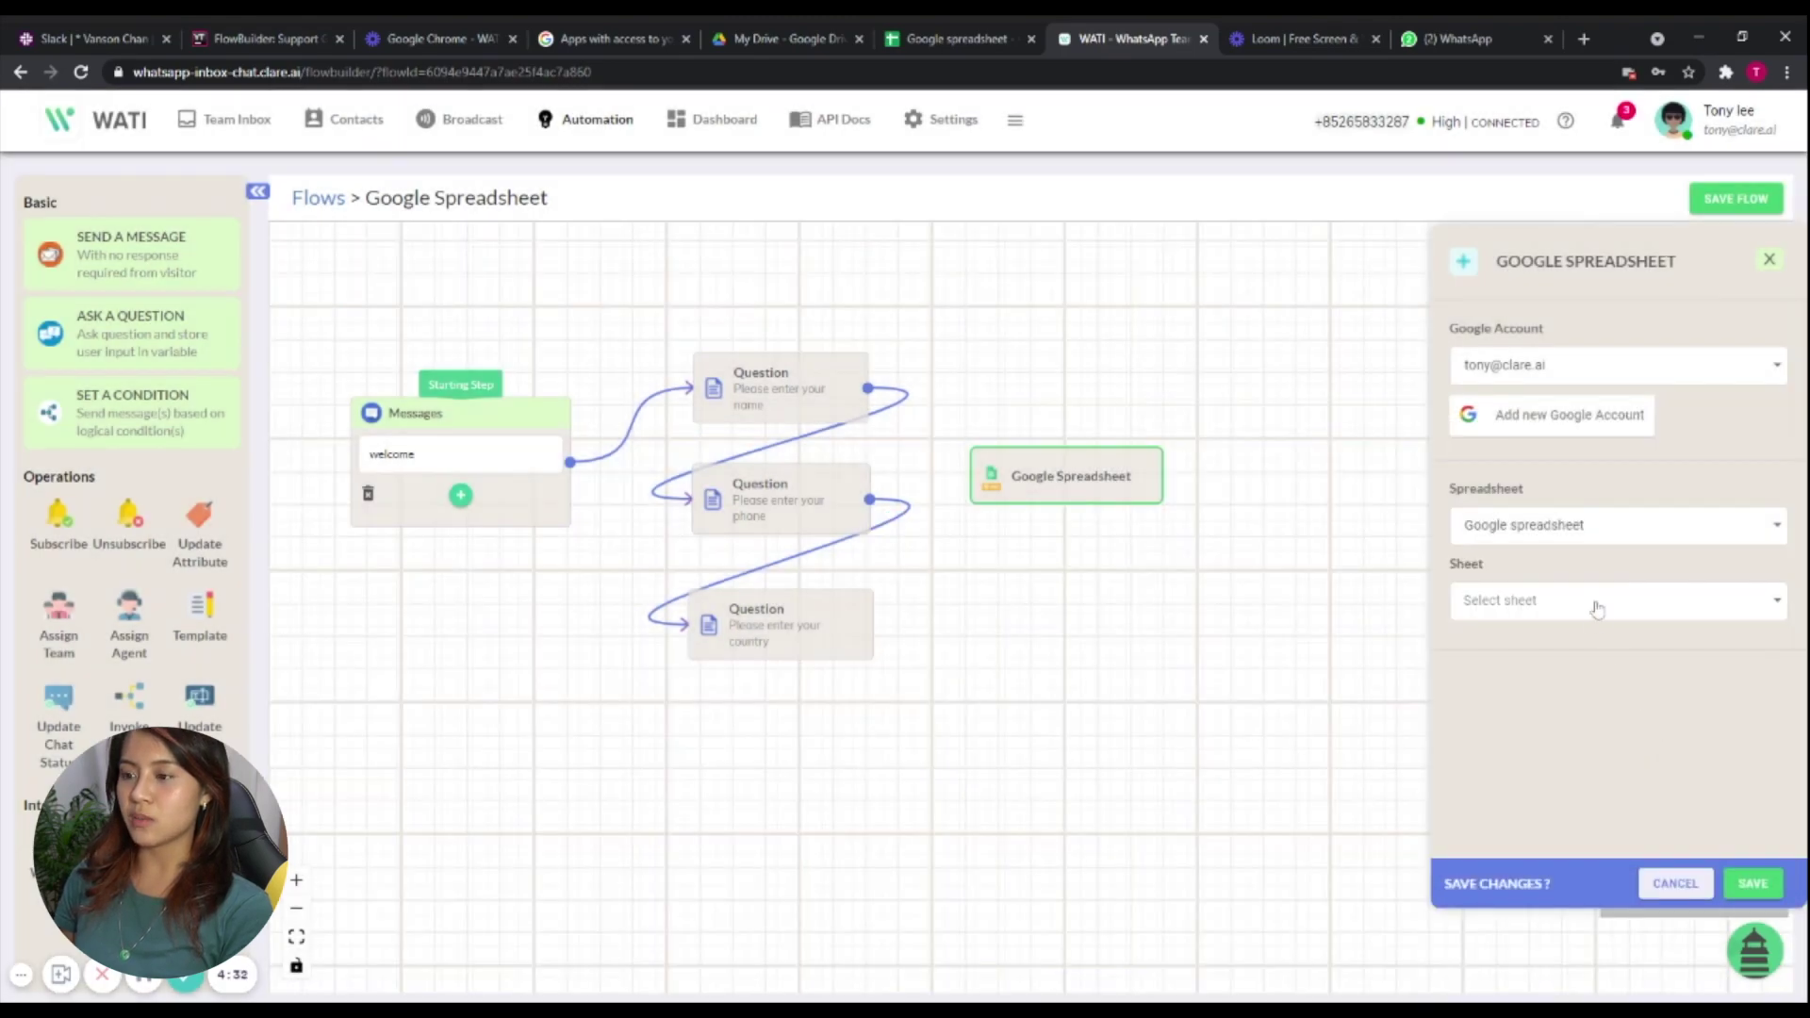
click(1596, 608)
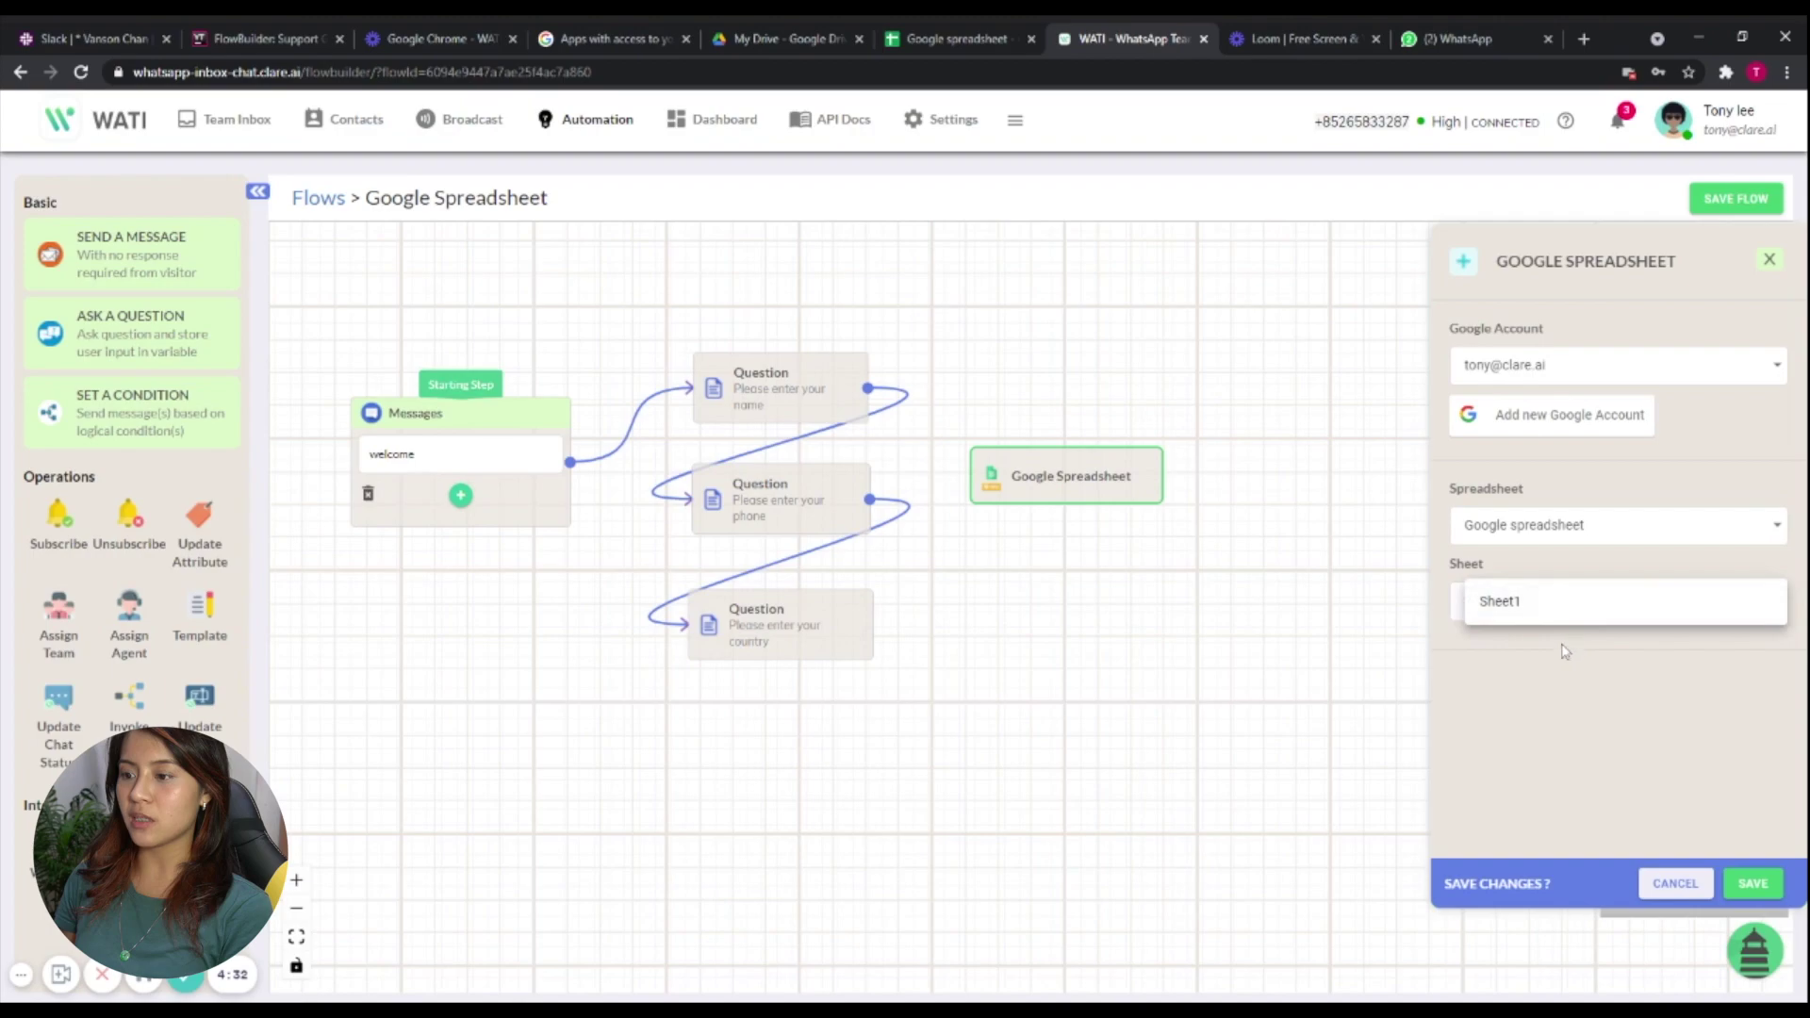
click(1565, 608)
scroll(1645, 654, down, 1)
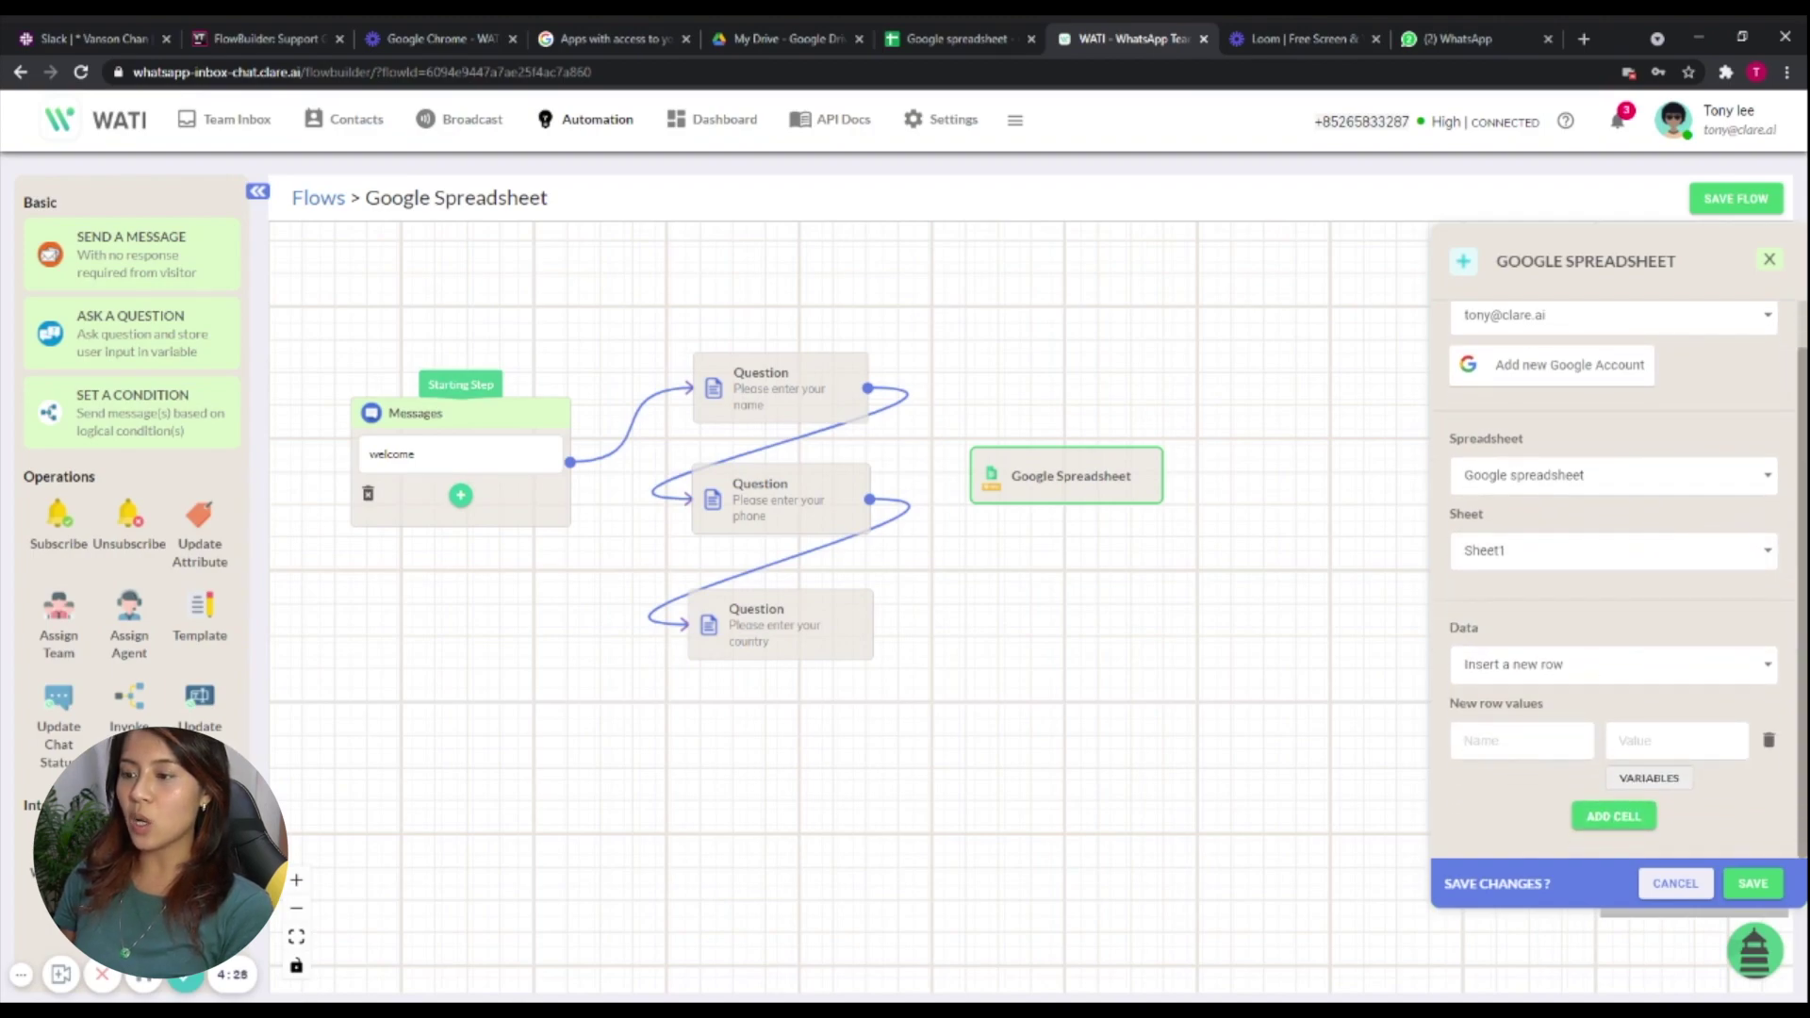
click(951, 39)
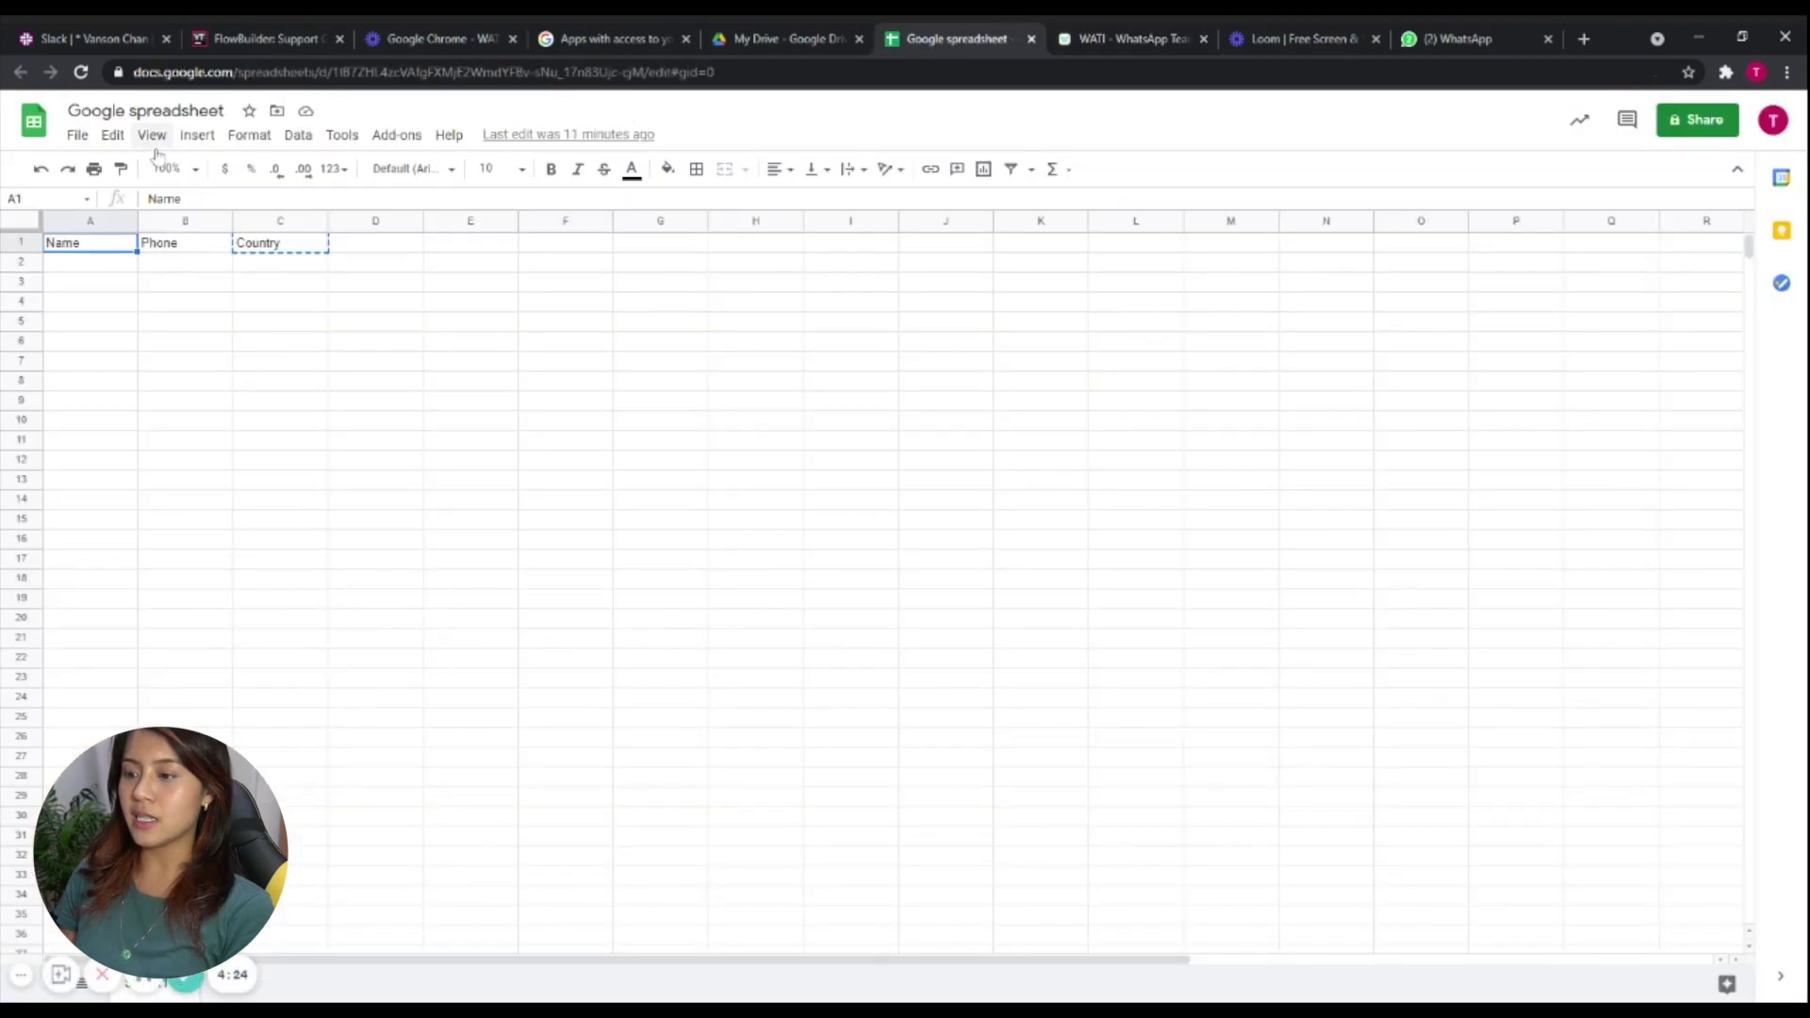
key(Escape)
click(1164, 36)
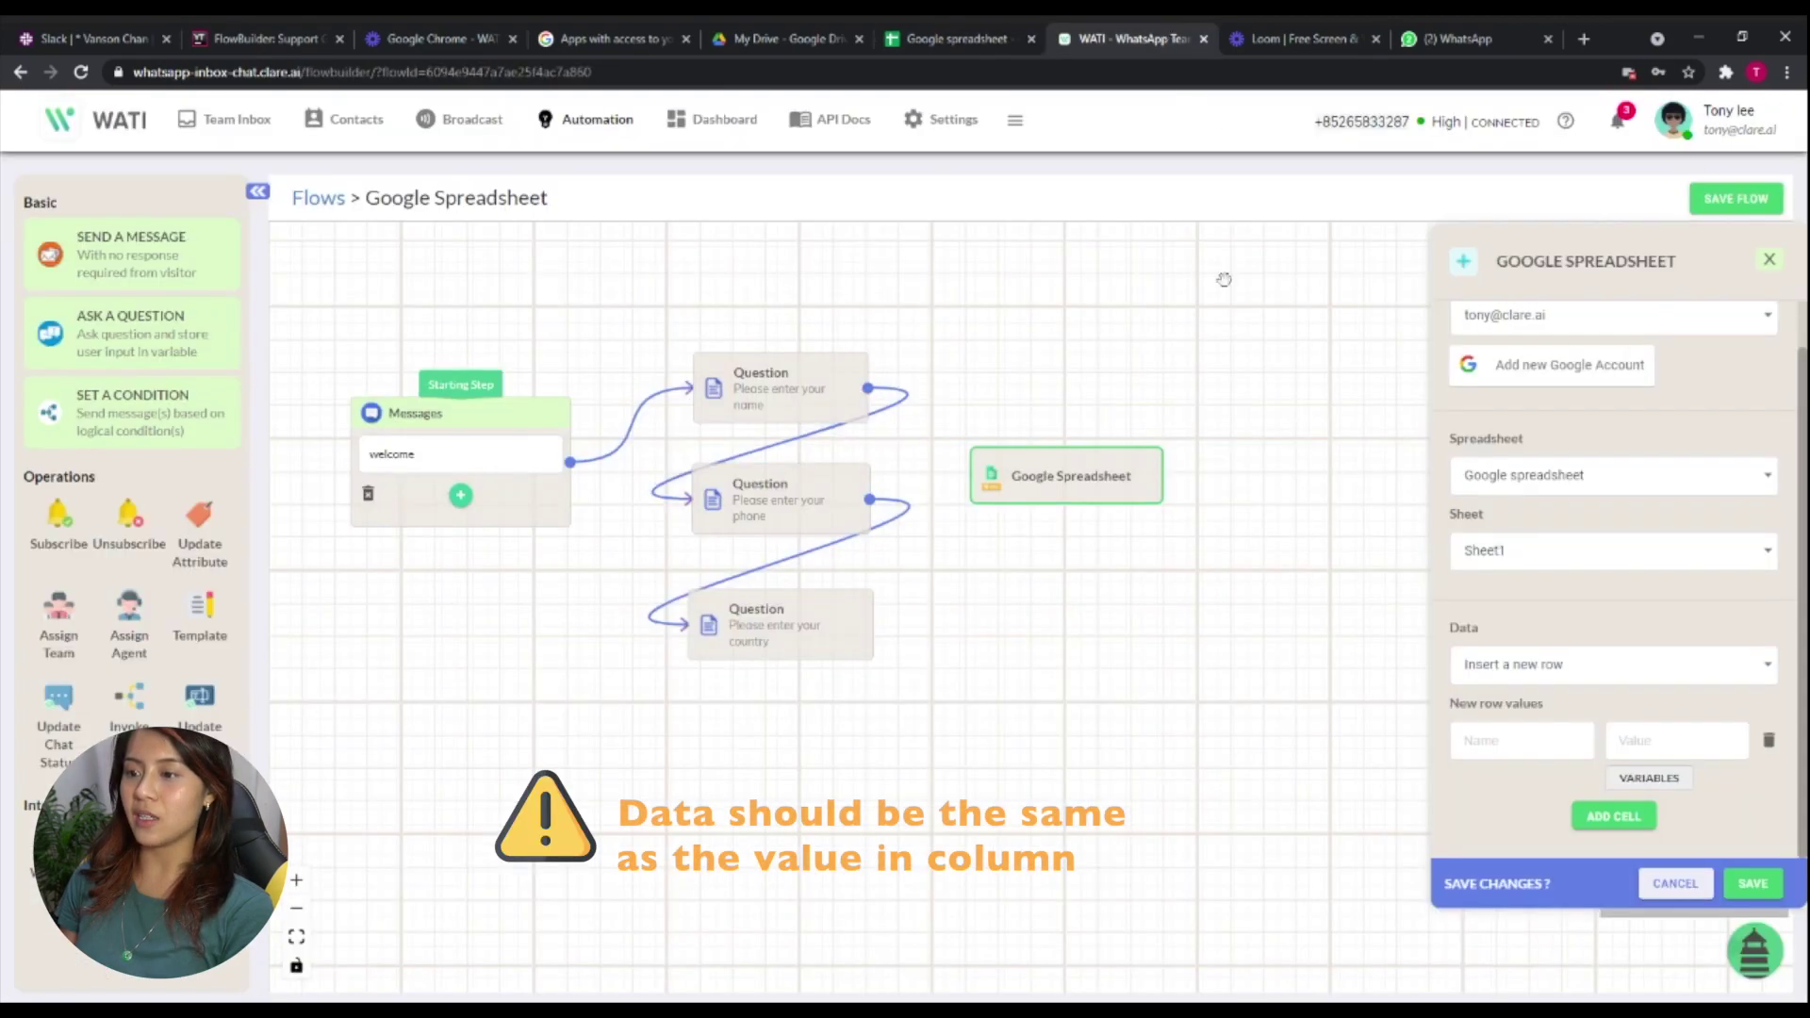
text(Name)
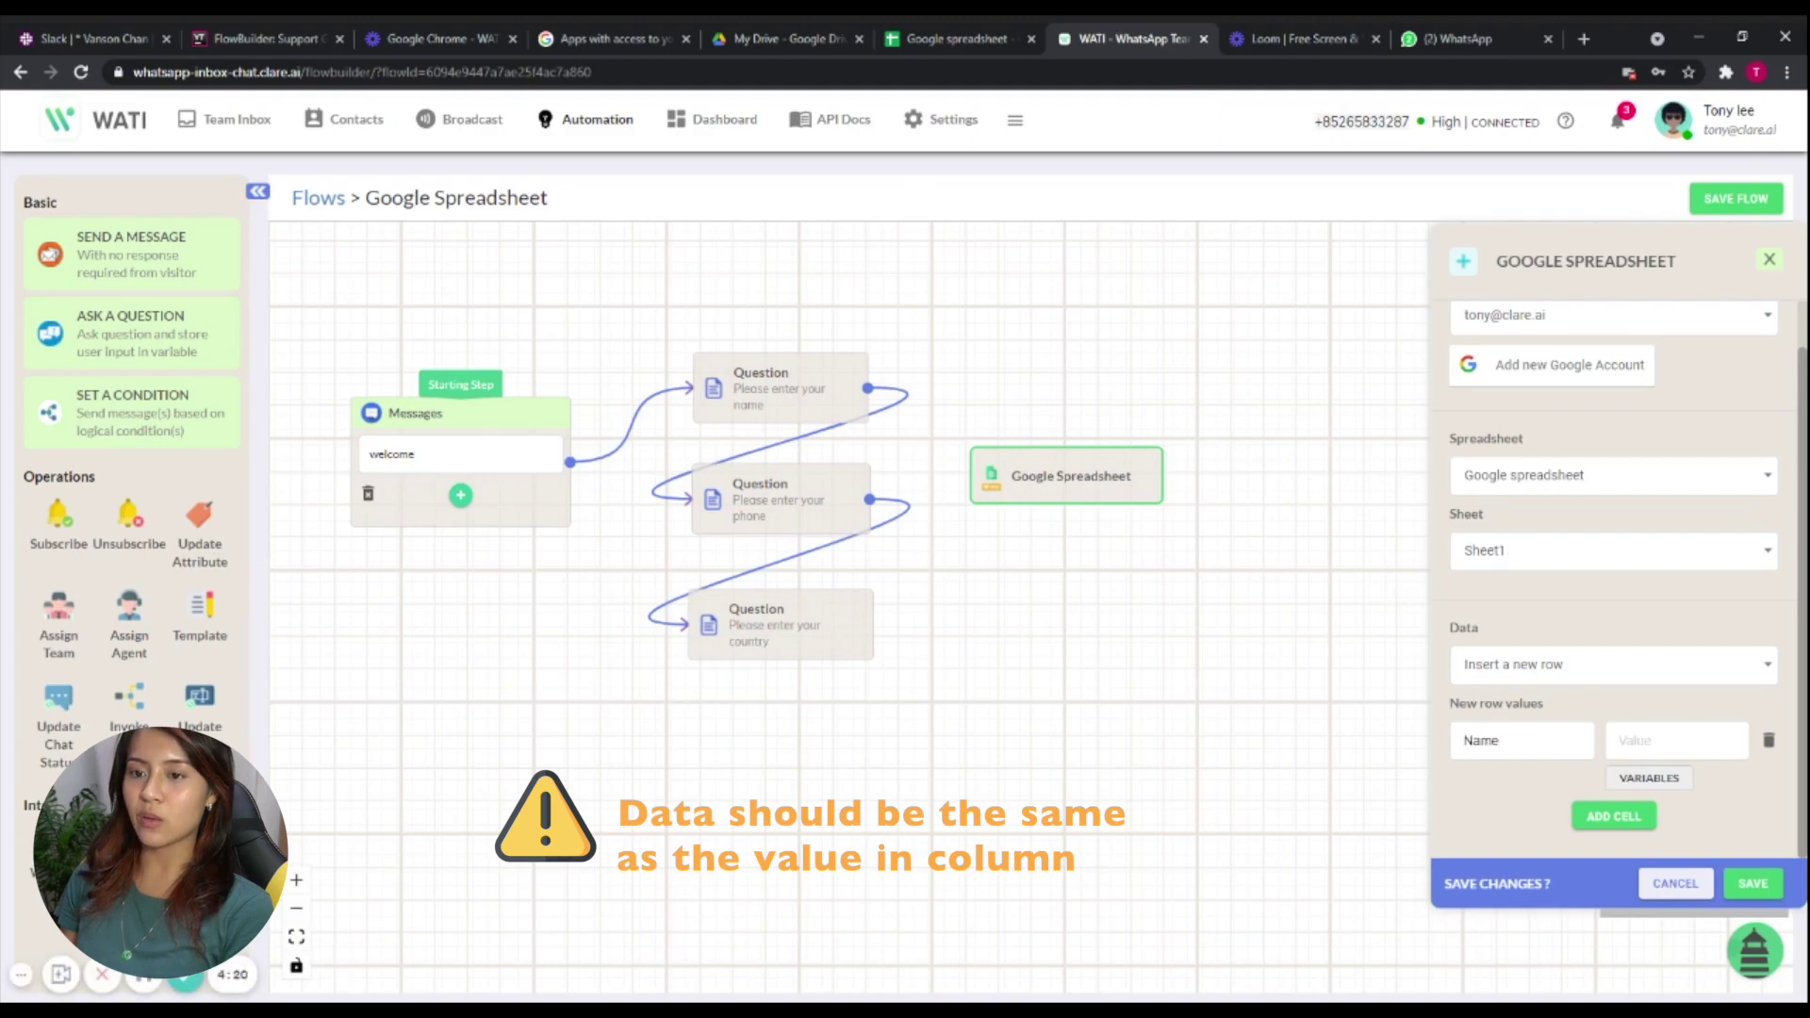
click(1649, 789)
click(1643, 726)
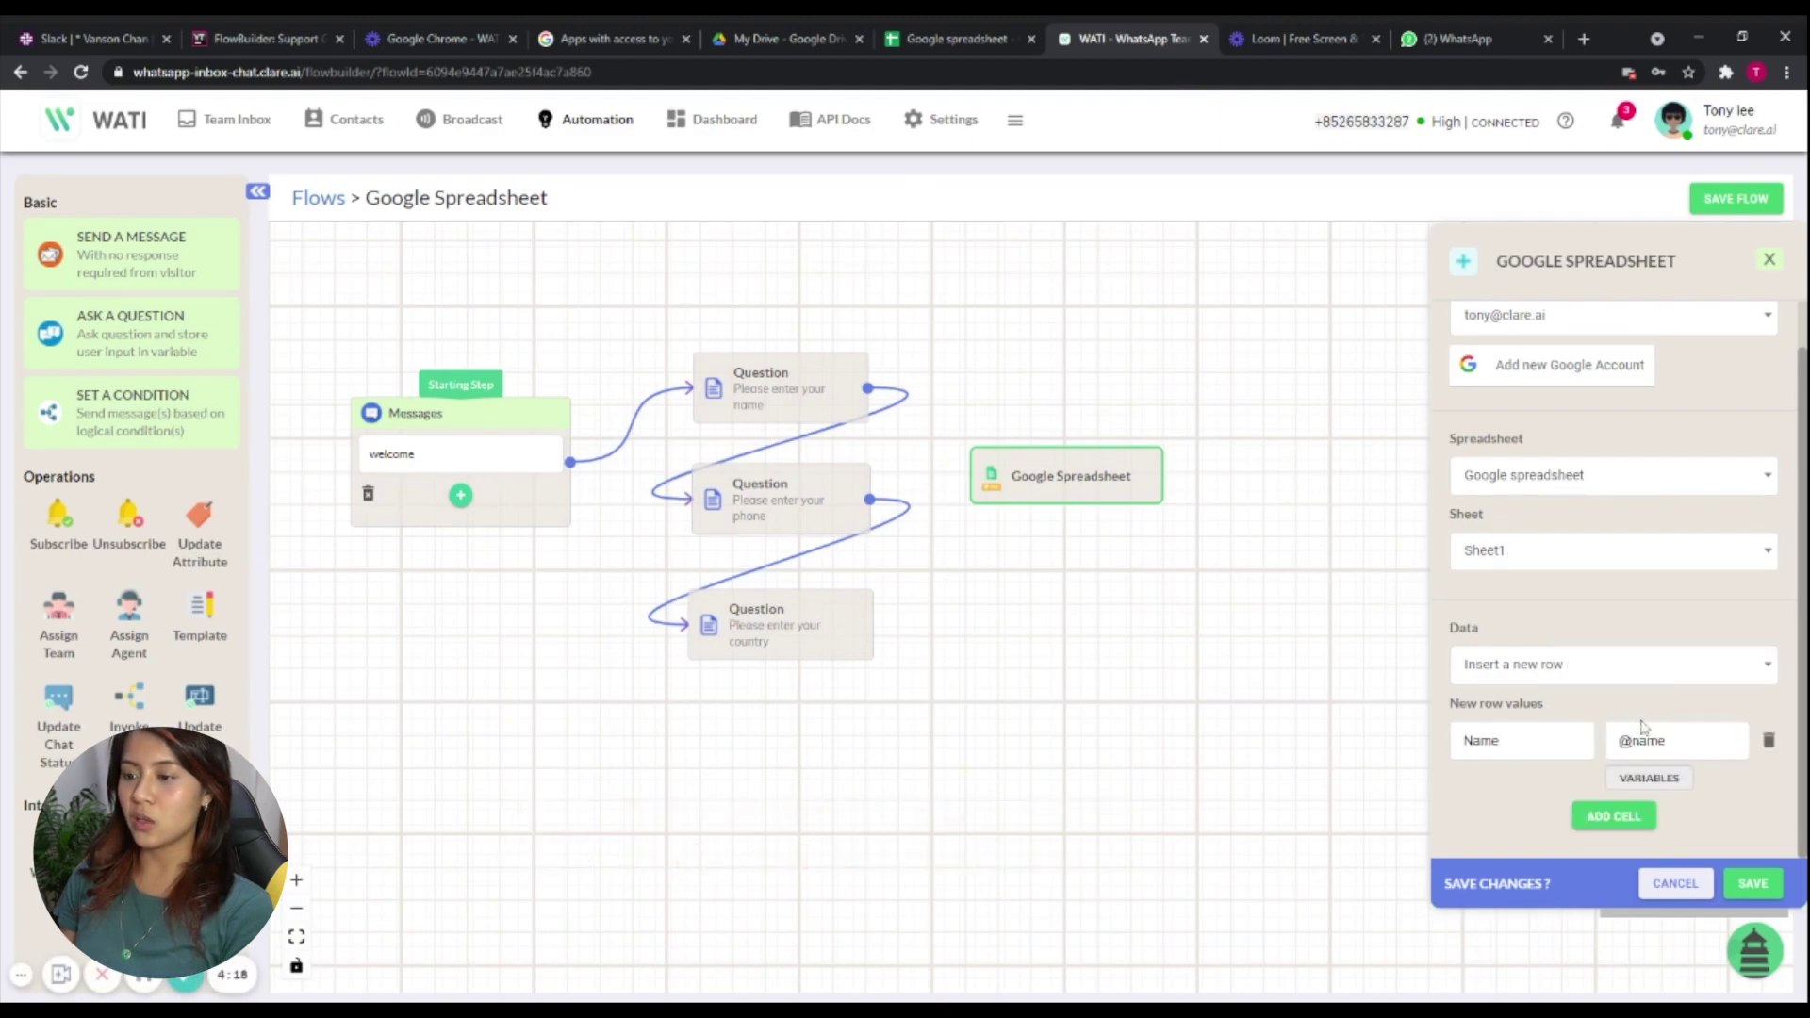
click(1612, 816)
scroll(1542, 790, down, 1)
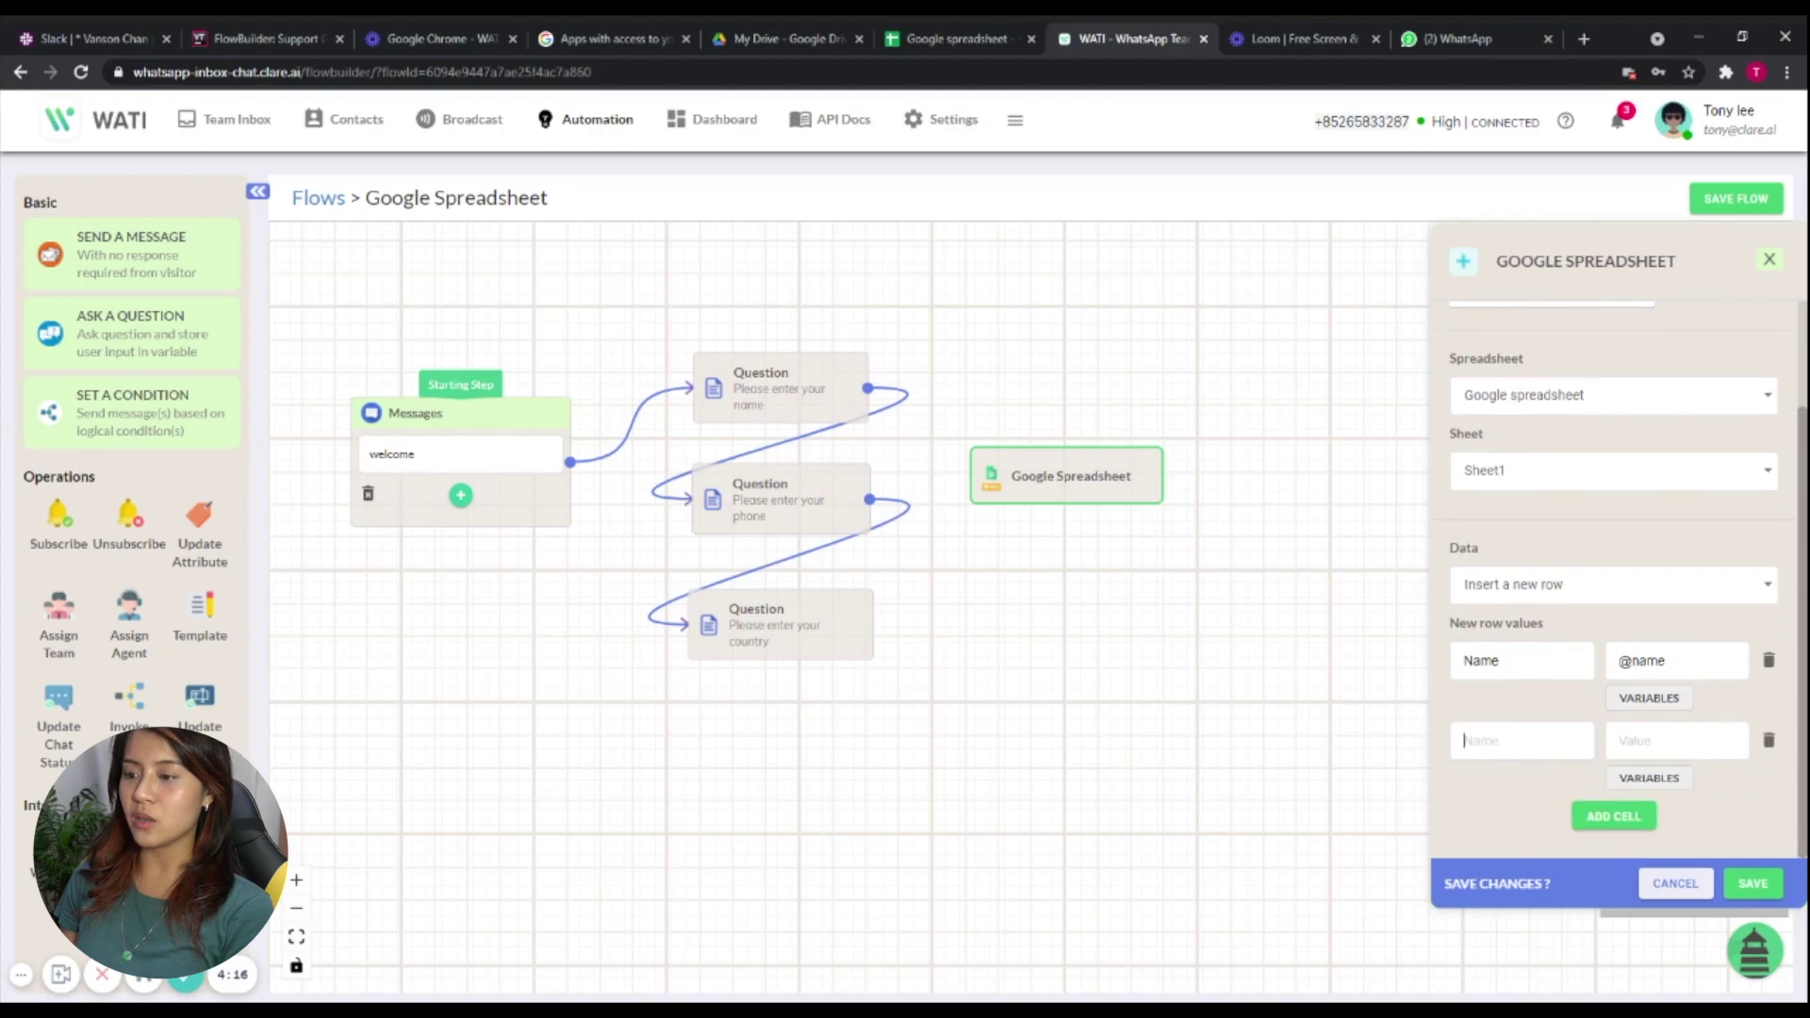
click(950, 34)
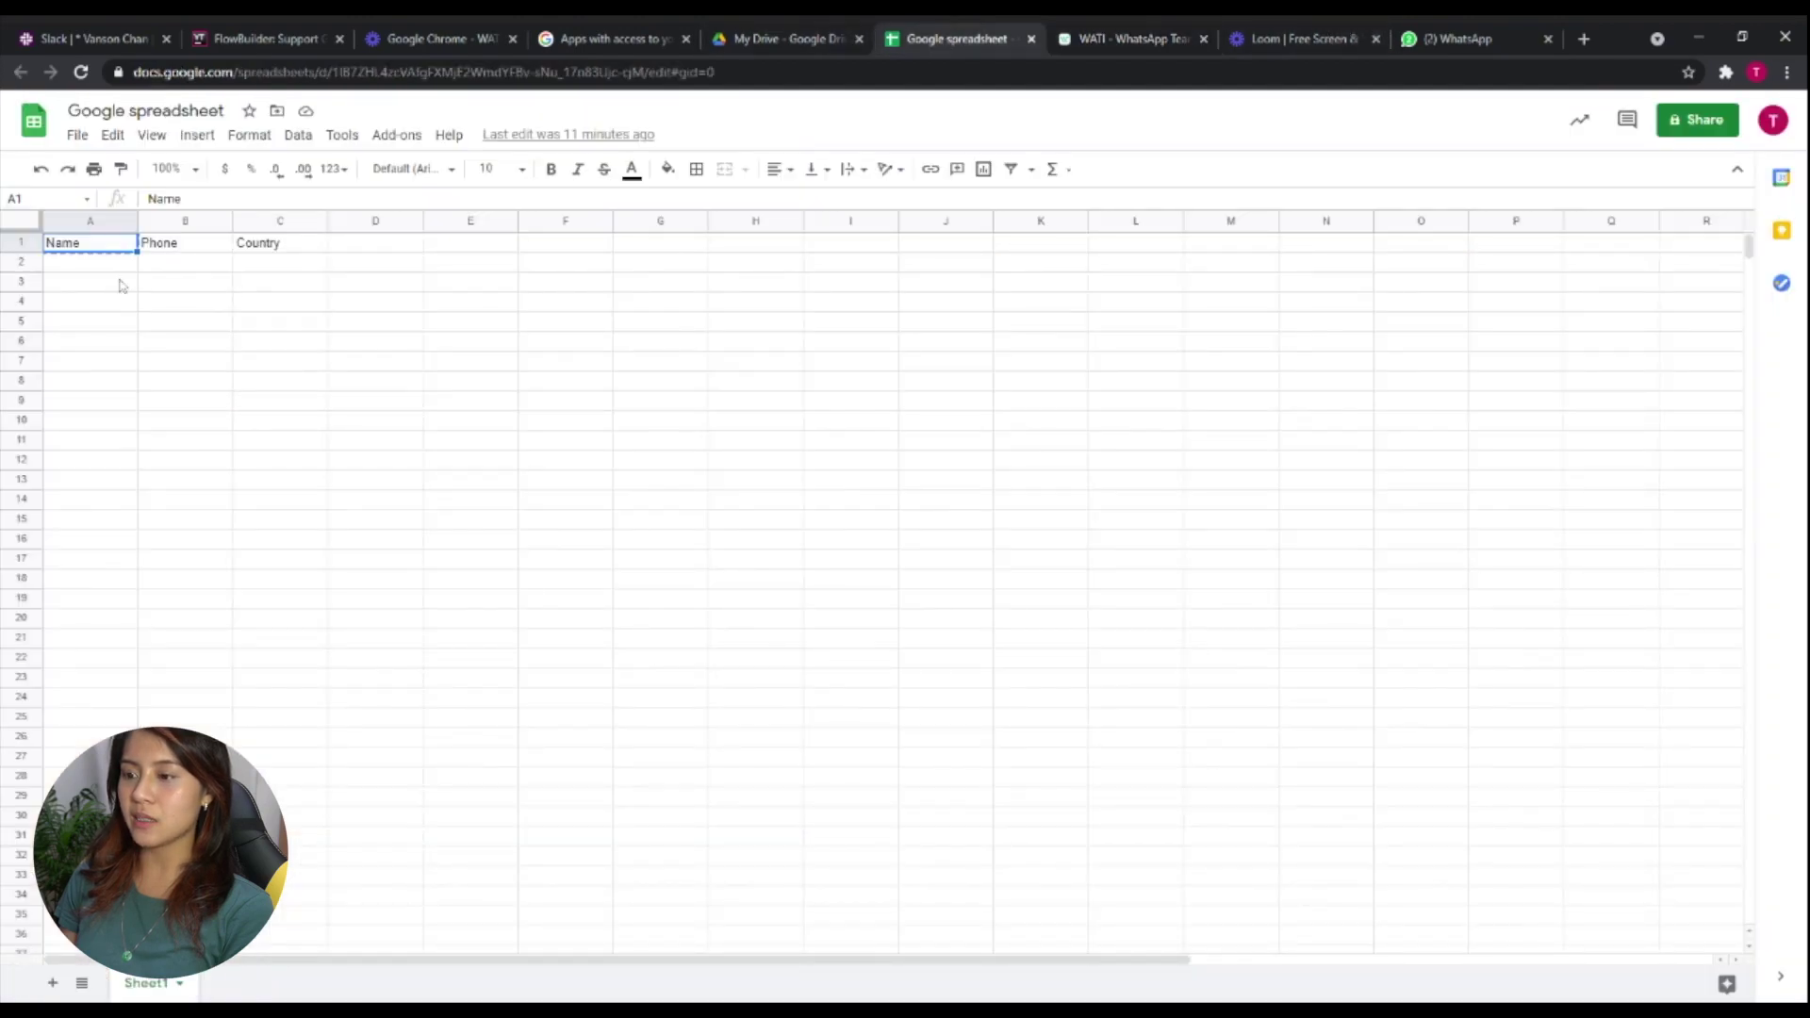
click(181, 249)
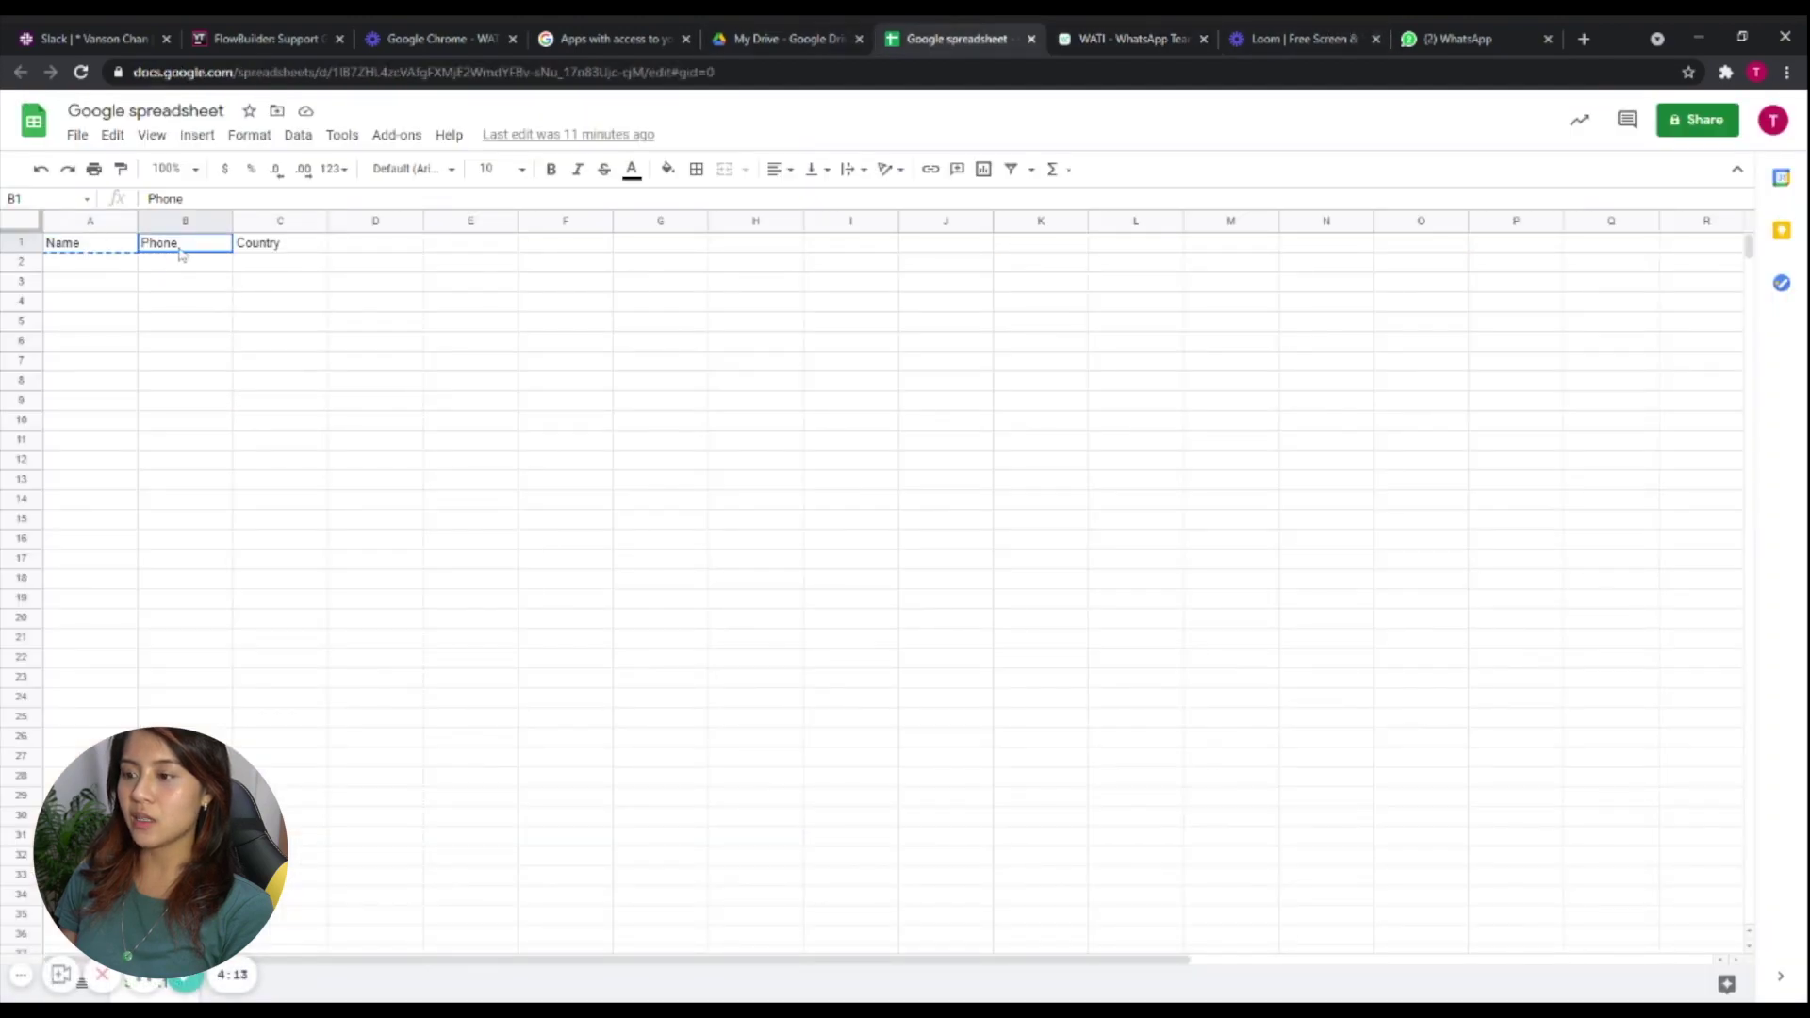
click(1152, 32)
text(Phone)
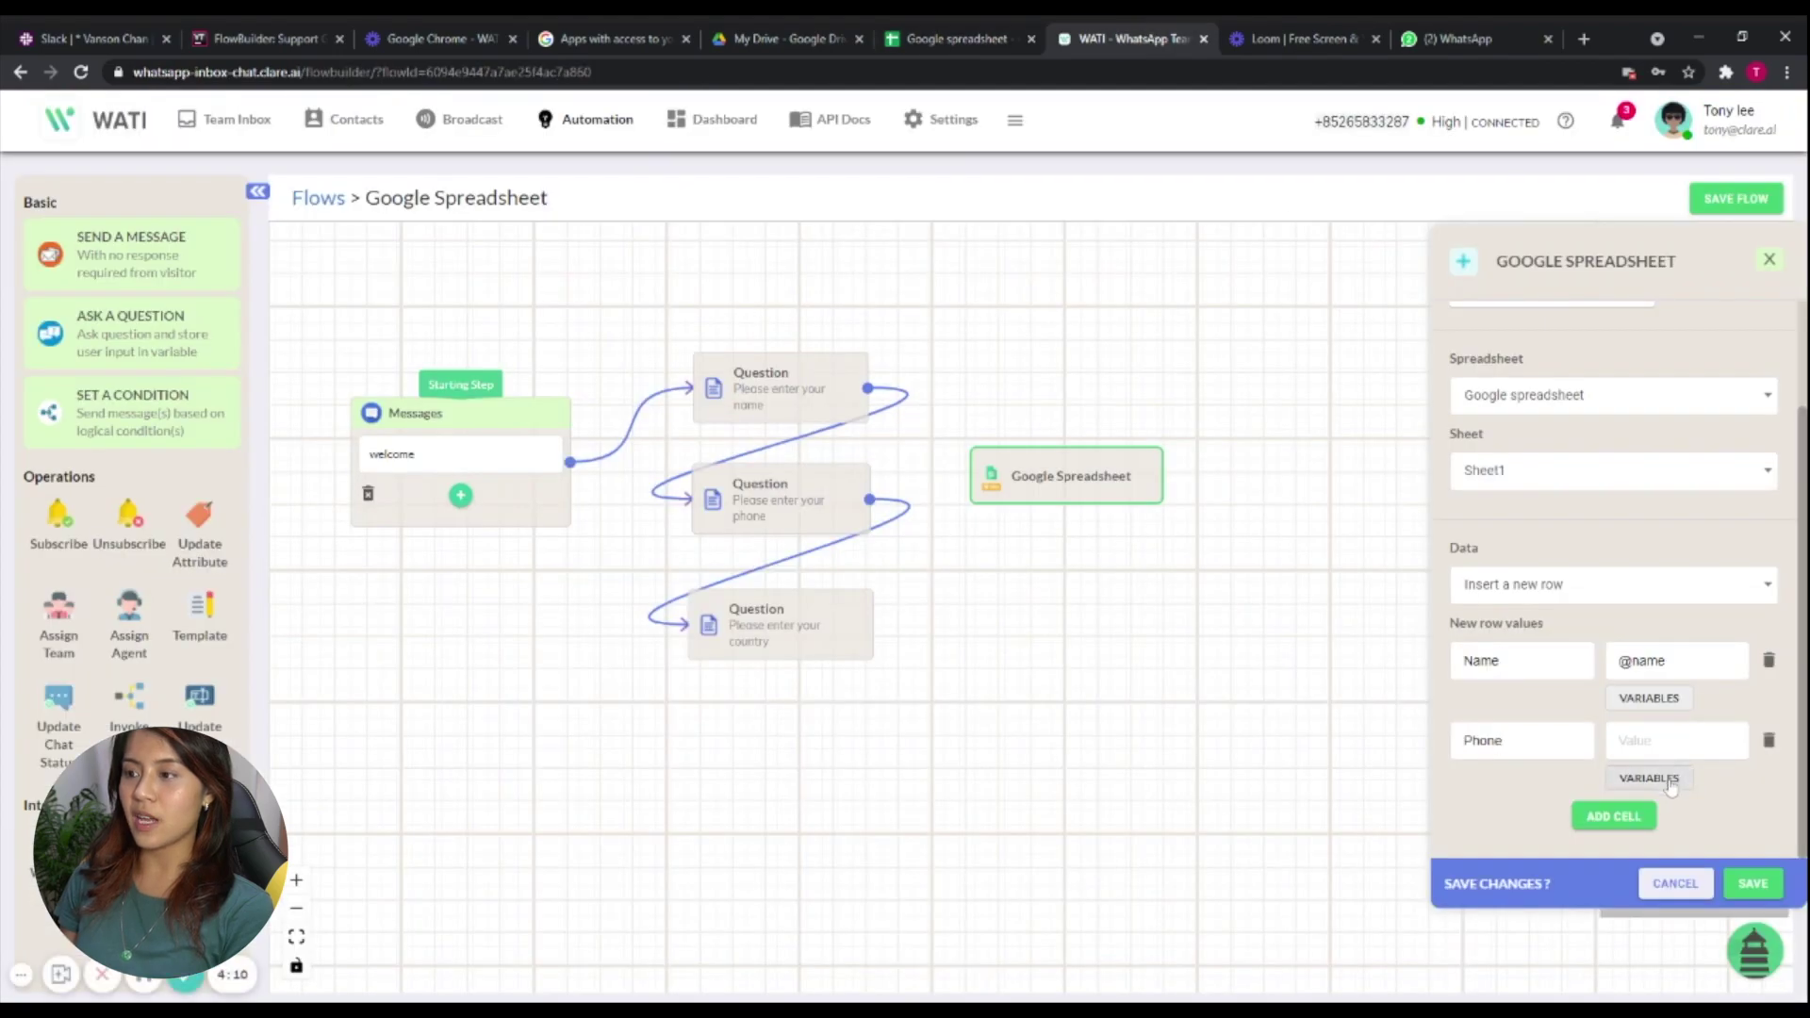
click(1664, 740)
click(1665, 742)
key(ctrl+shift+Tab)
key(Right)
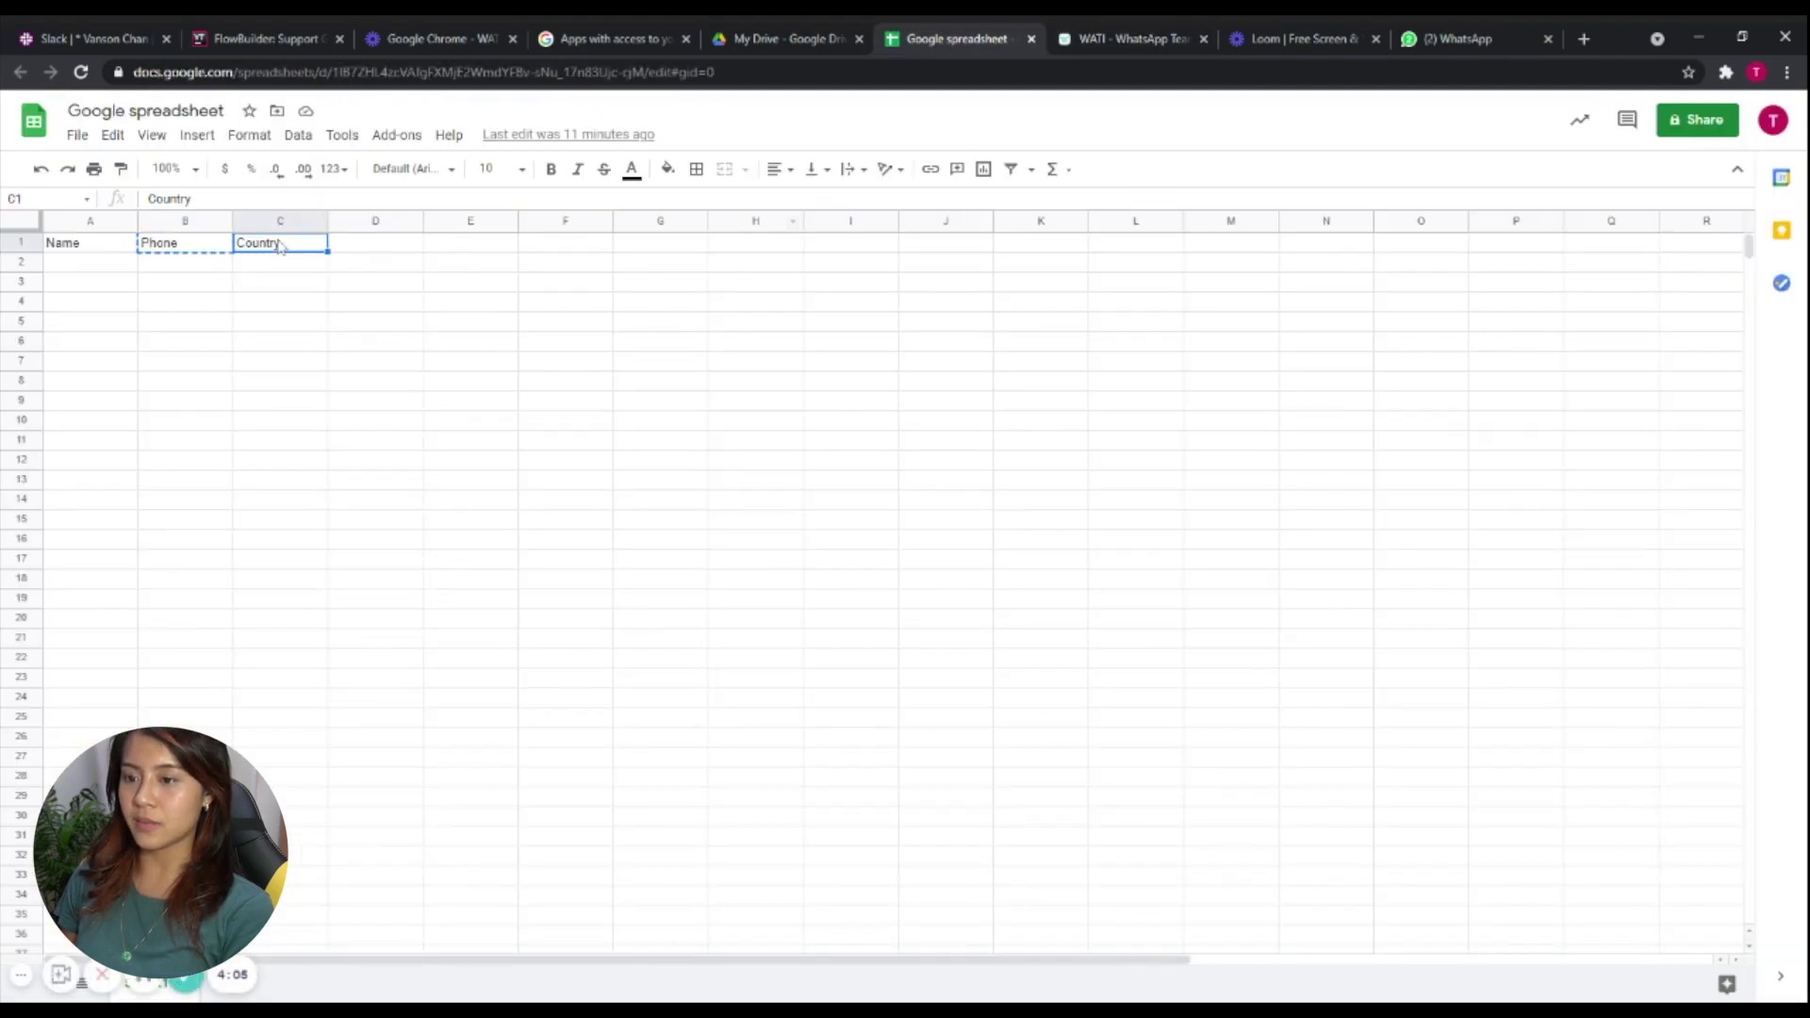
click(1176, 42)
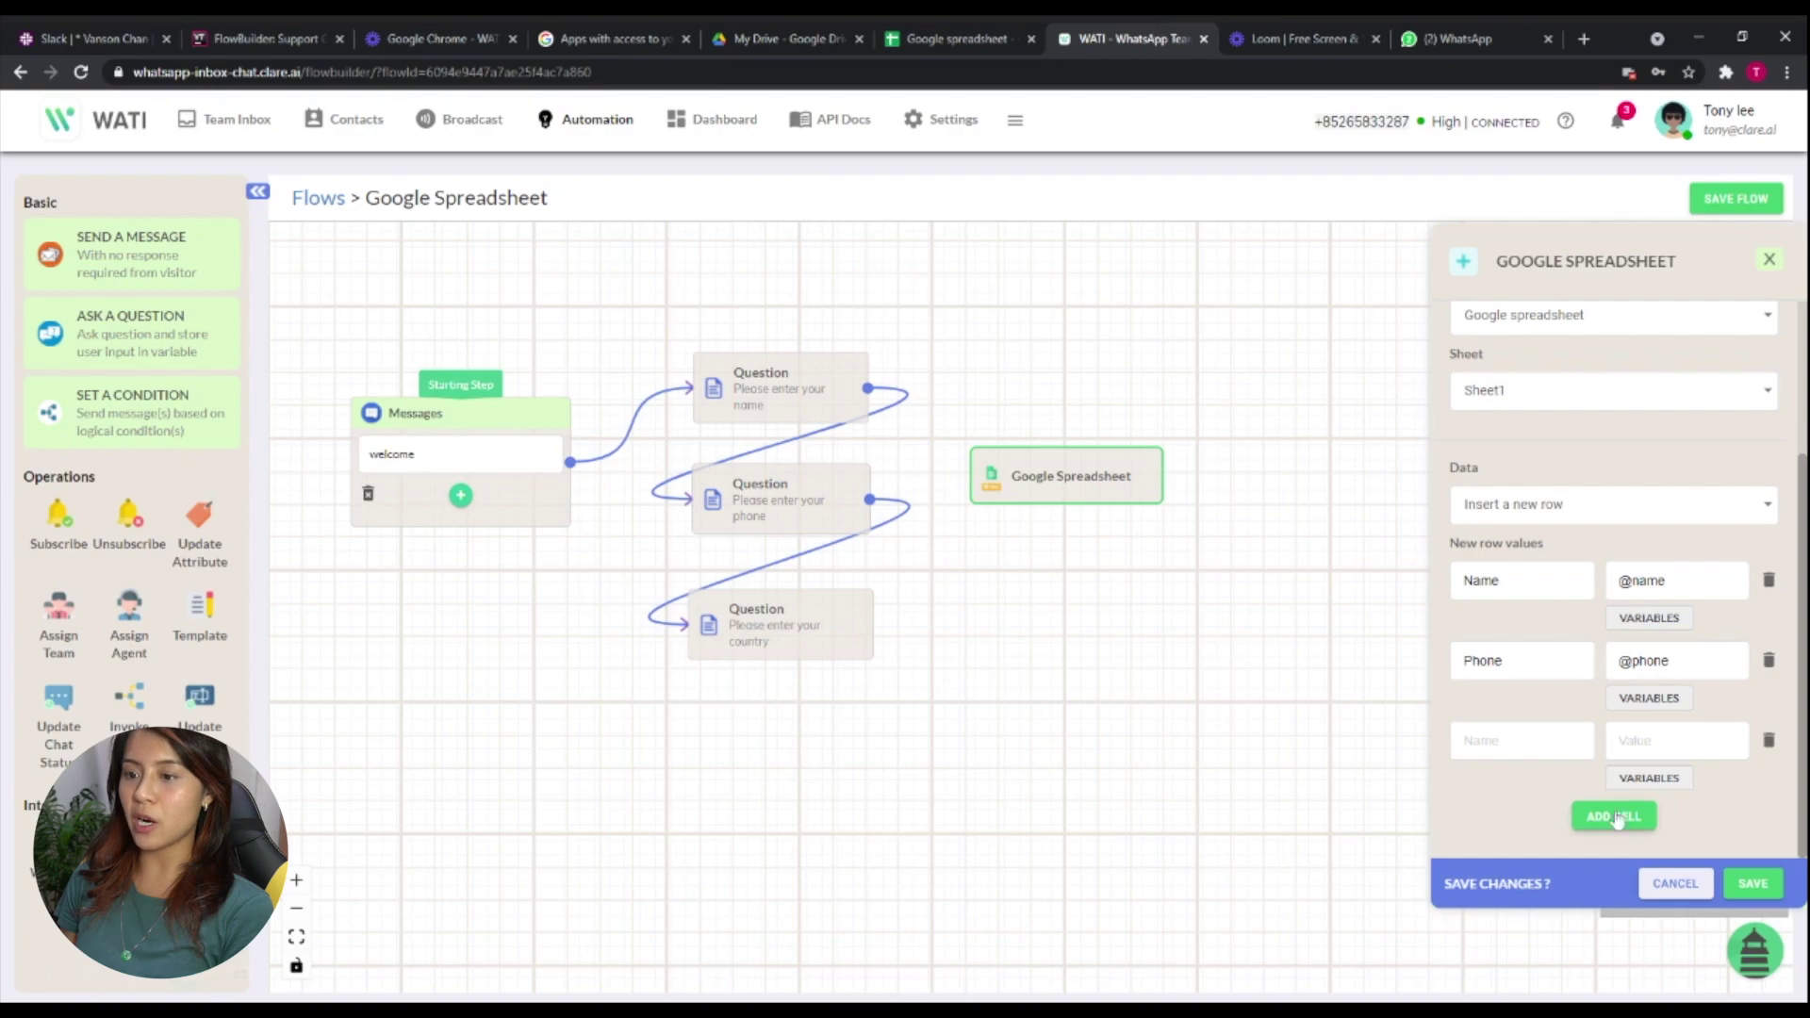
click(1538, 754)
text(Country)
click(1666, 777)
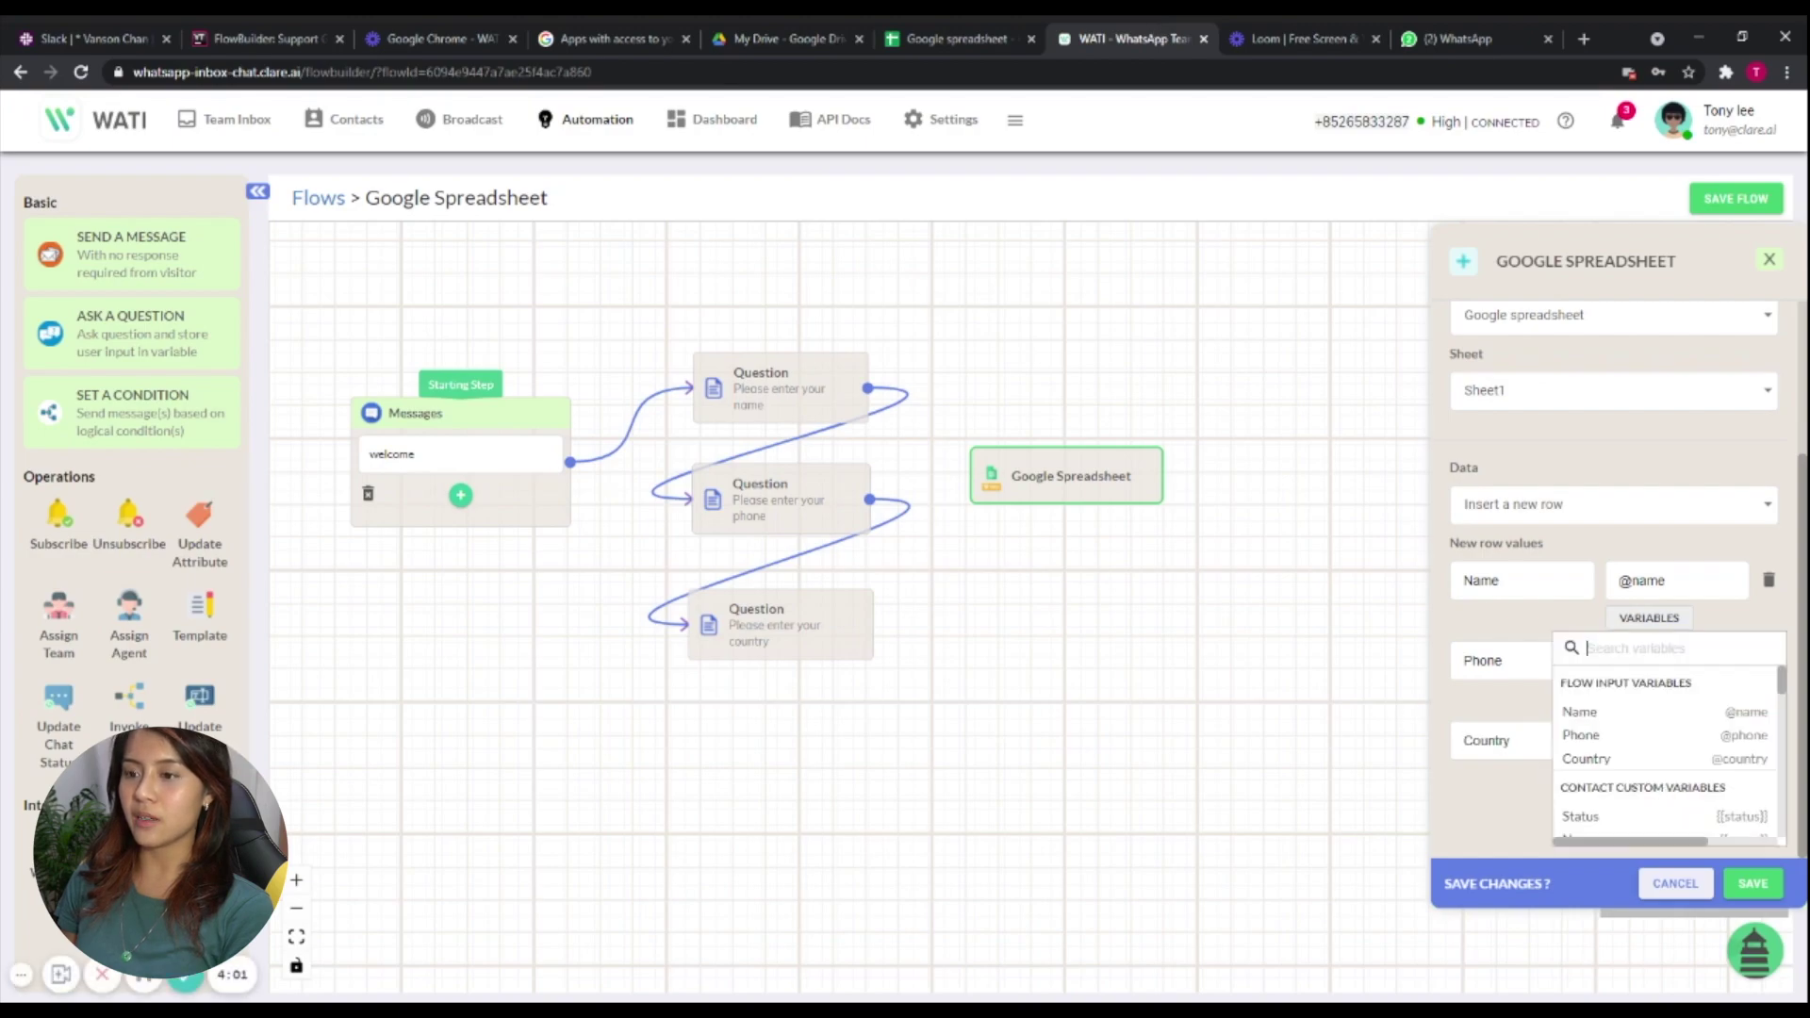
click(1670, 766)
scroll(1710, 815, up, 3)
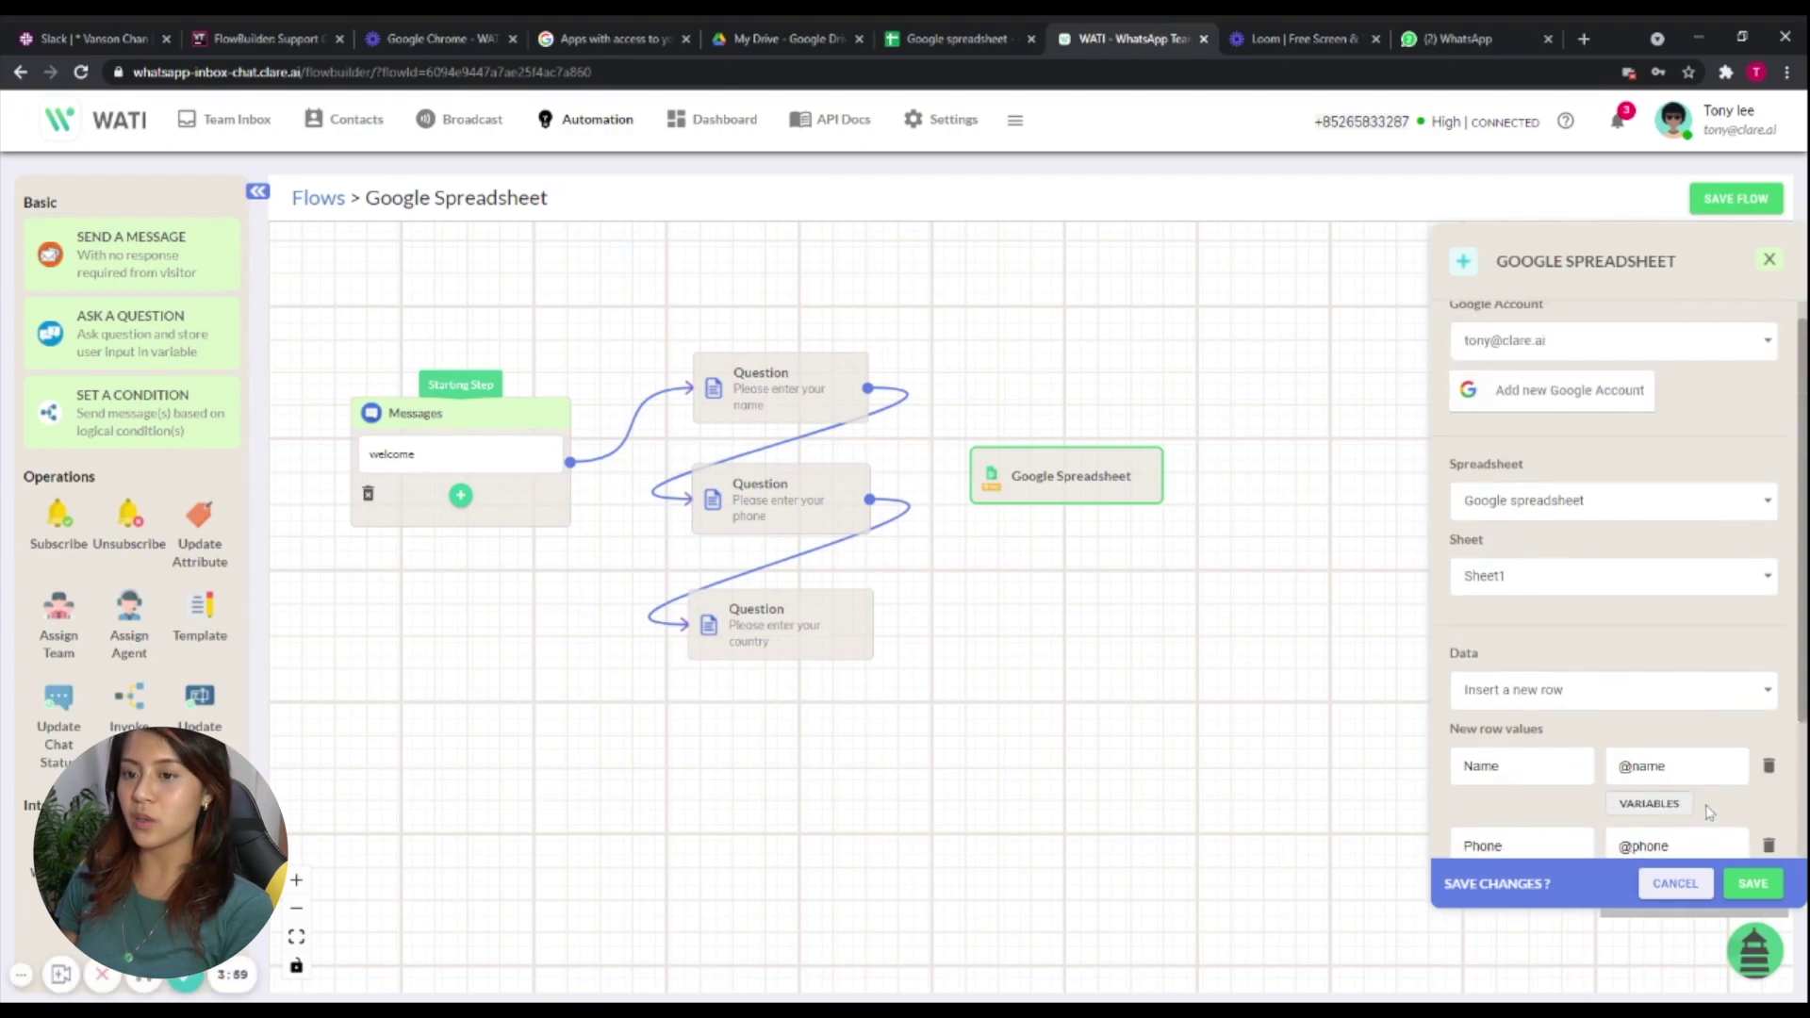
scroll(1715, 839, down, 3)
click(1751, 884)
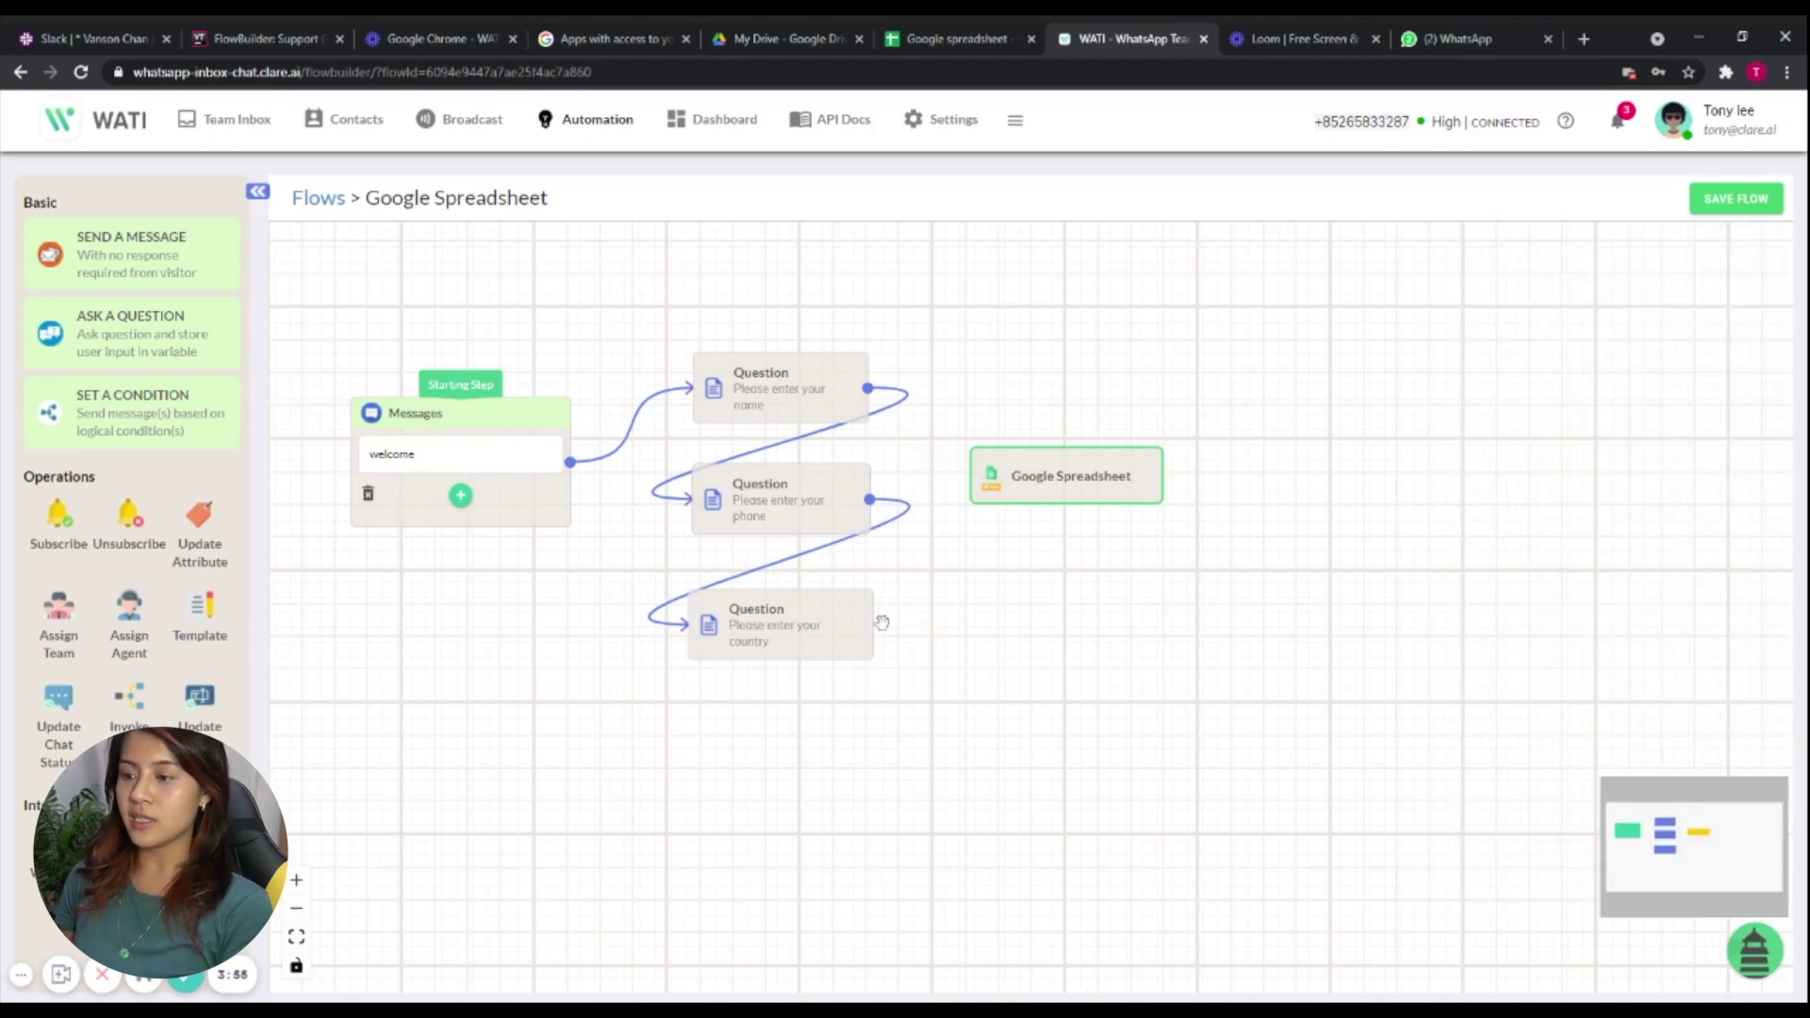
Chain the country question to the spreadsheet step and a 'thanks' text message, then save the flow.
drag(872, 624, 971, 476)
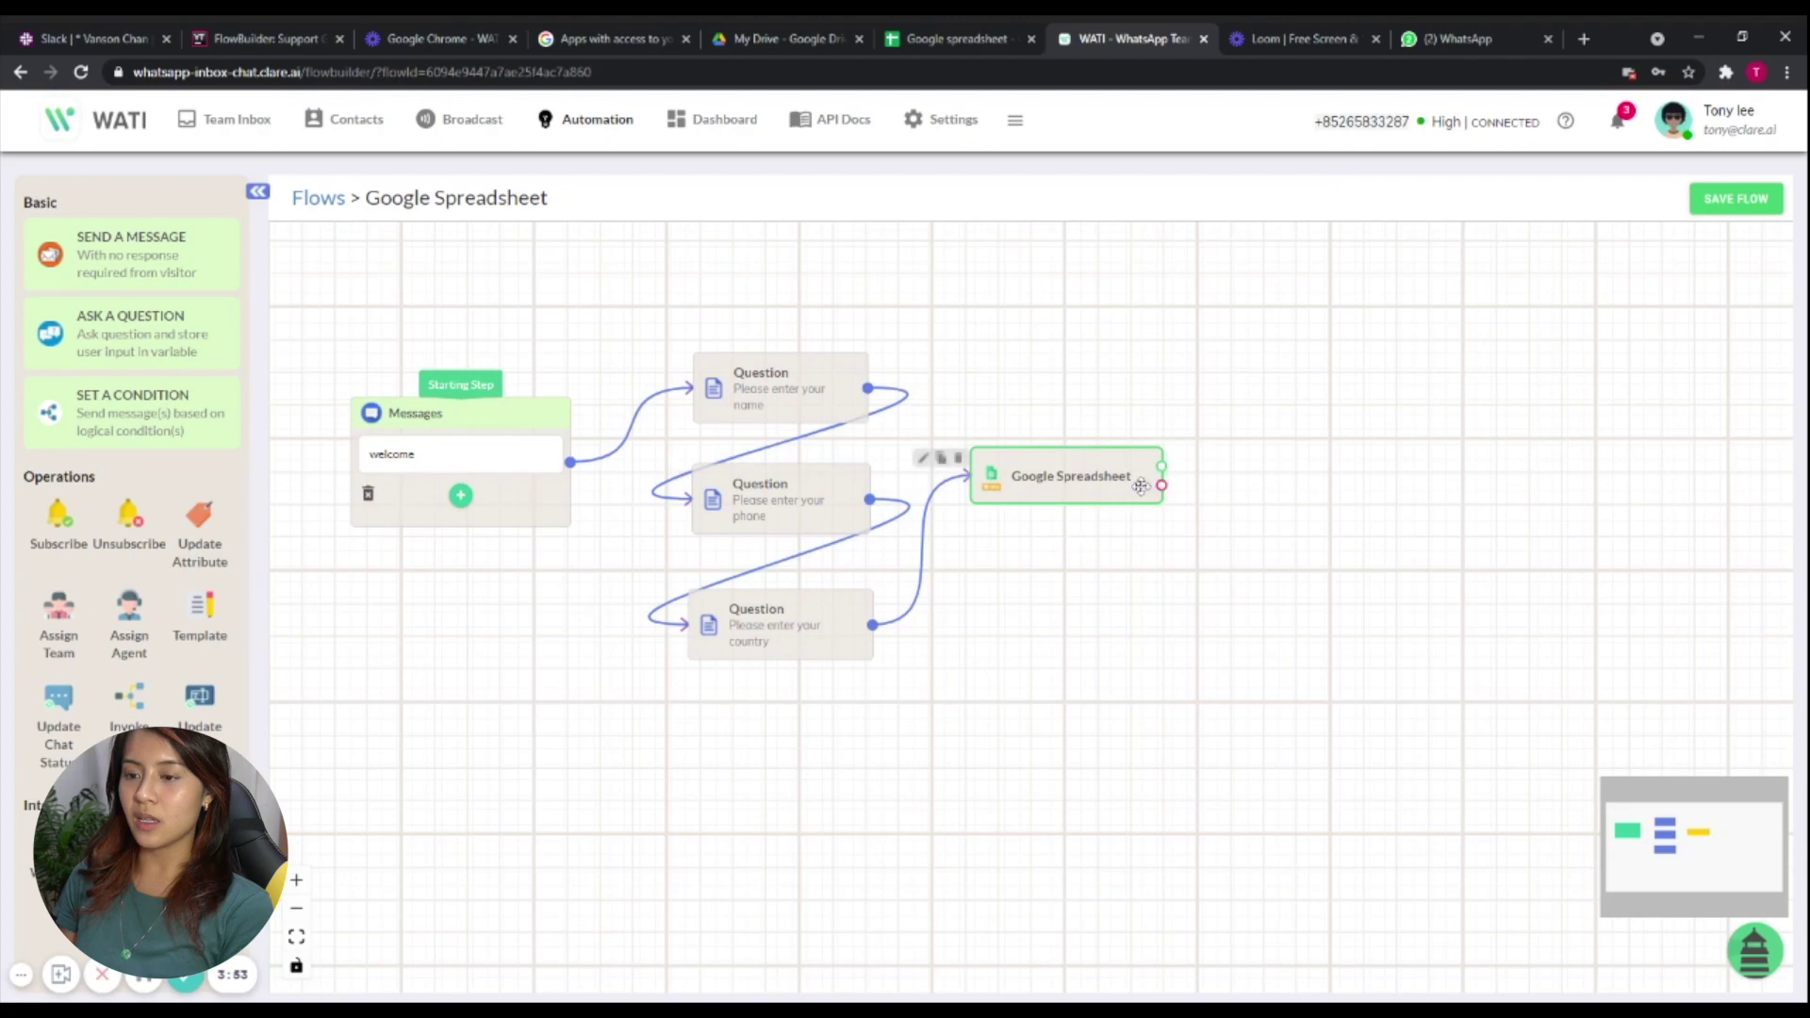
drag(95, 287, 1364, 471)
click(1360, 488)
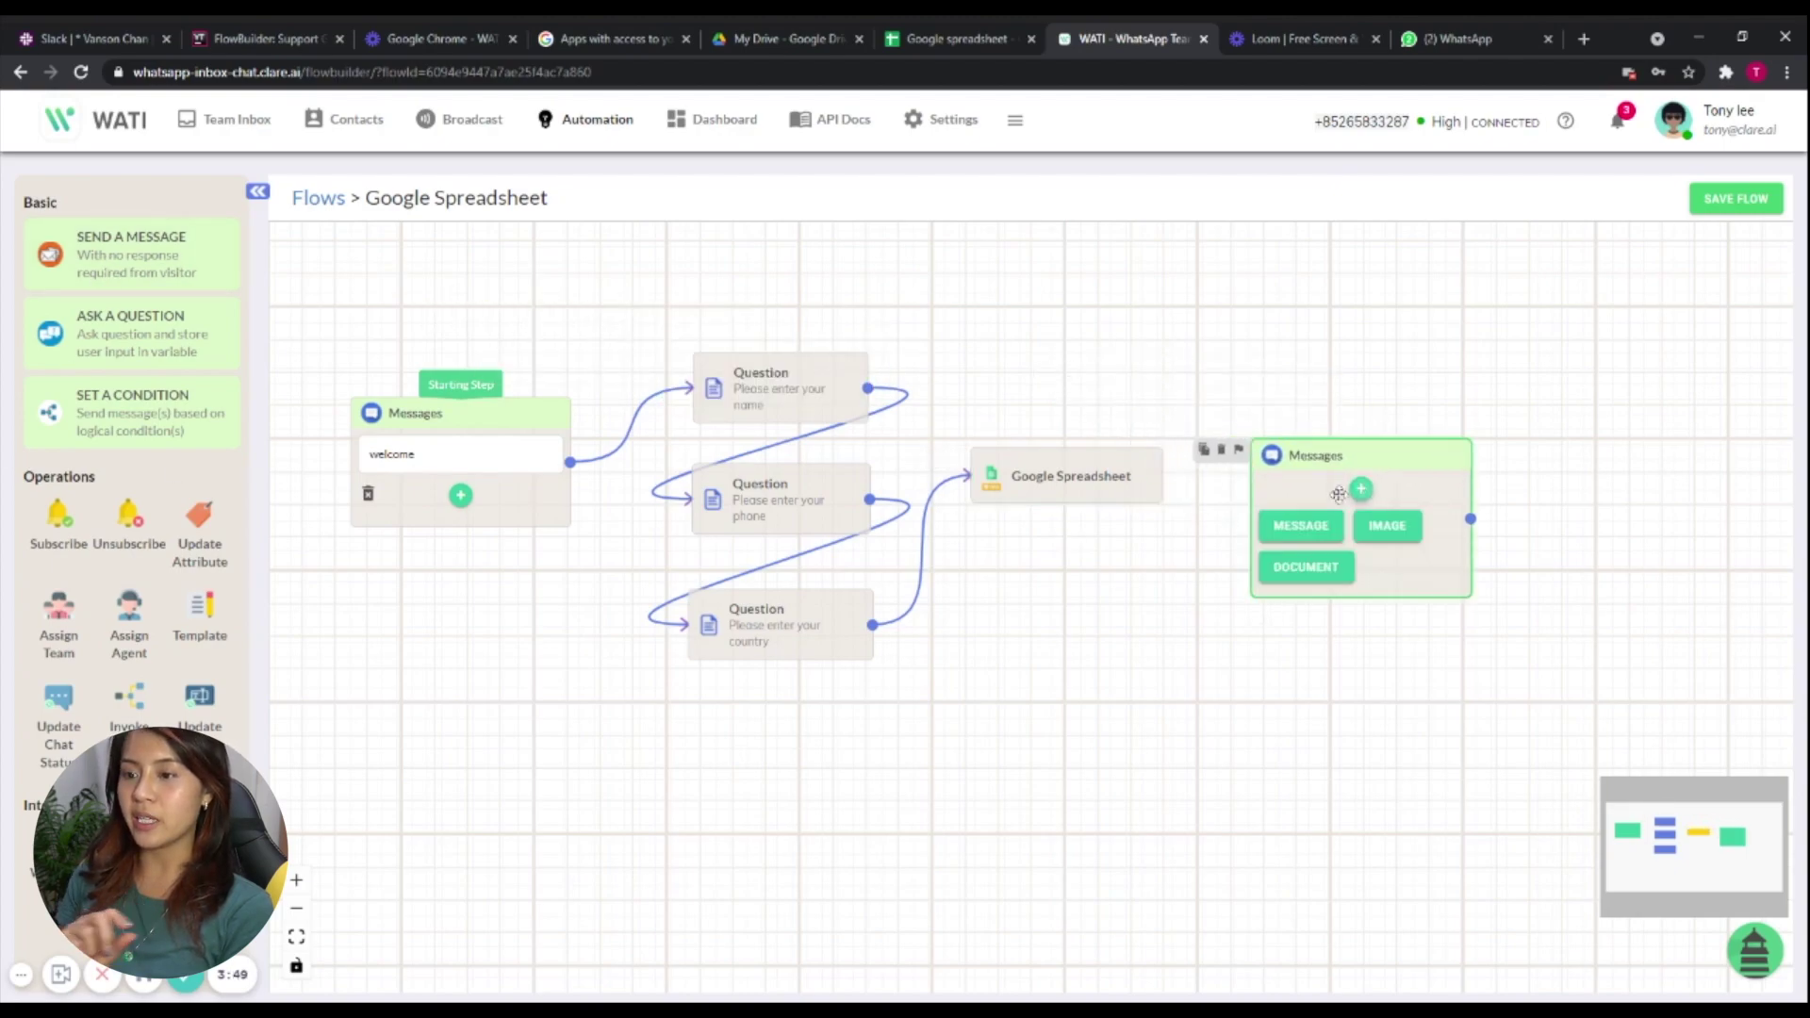
click(1301, 525)
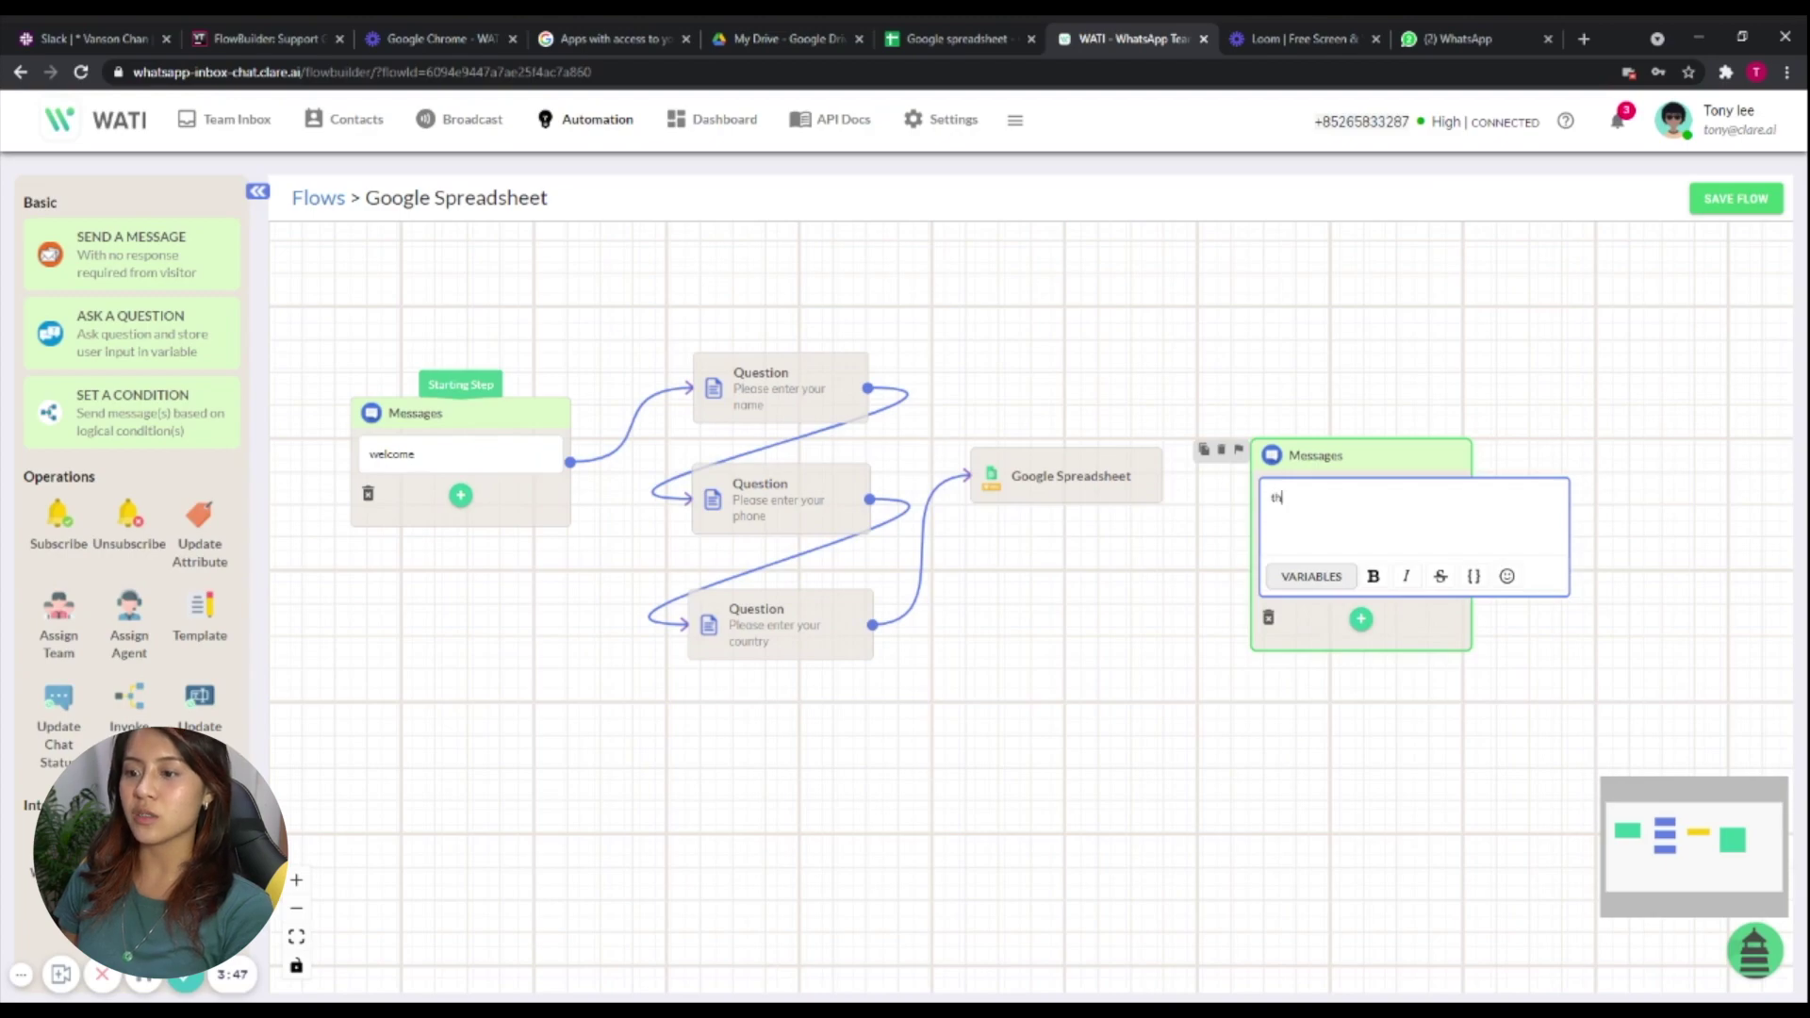
click(1215, 489)
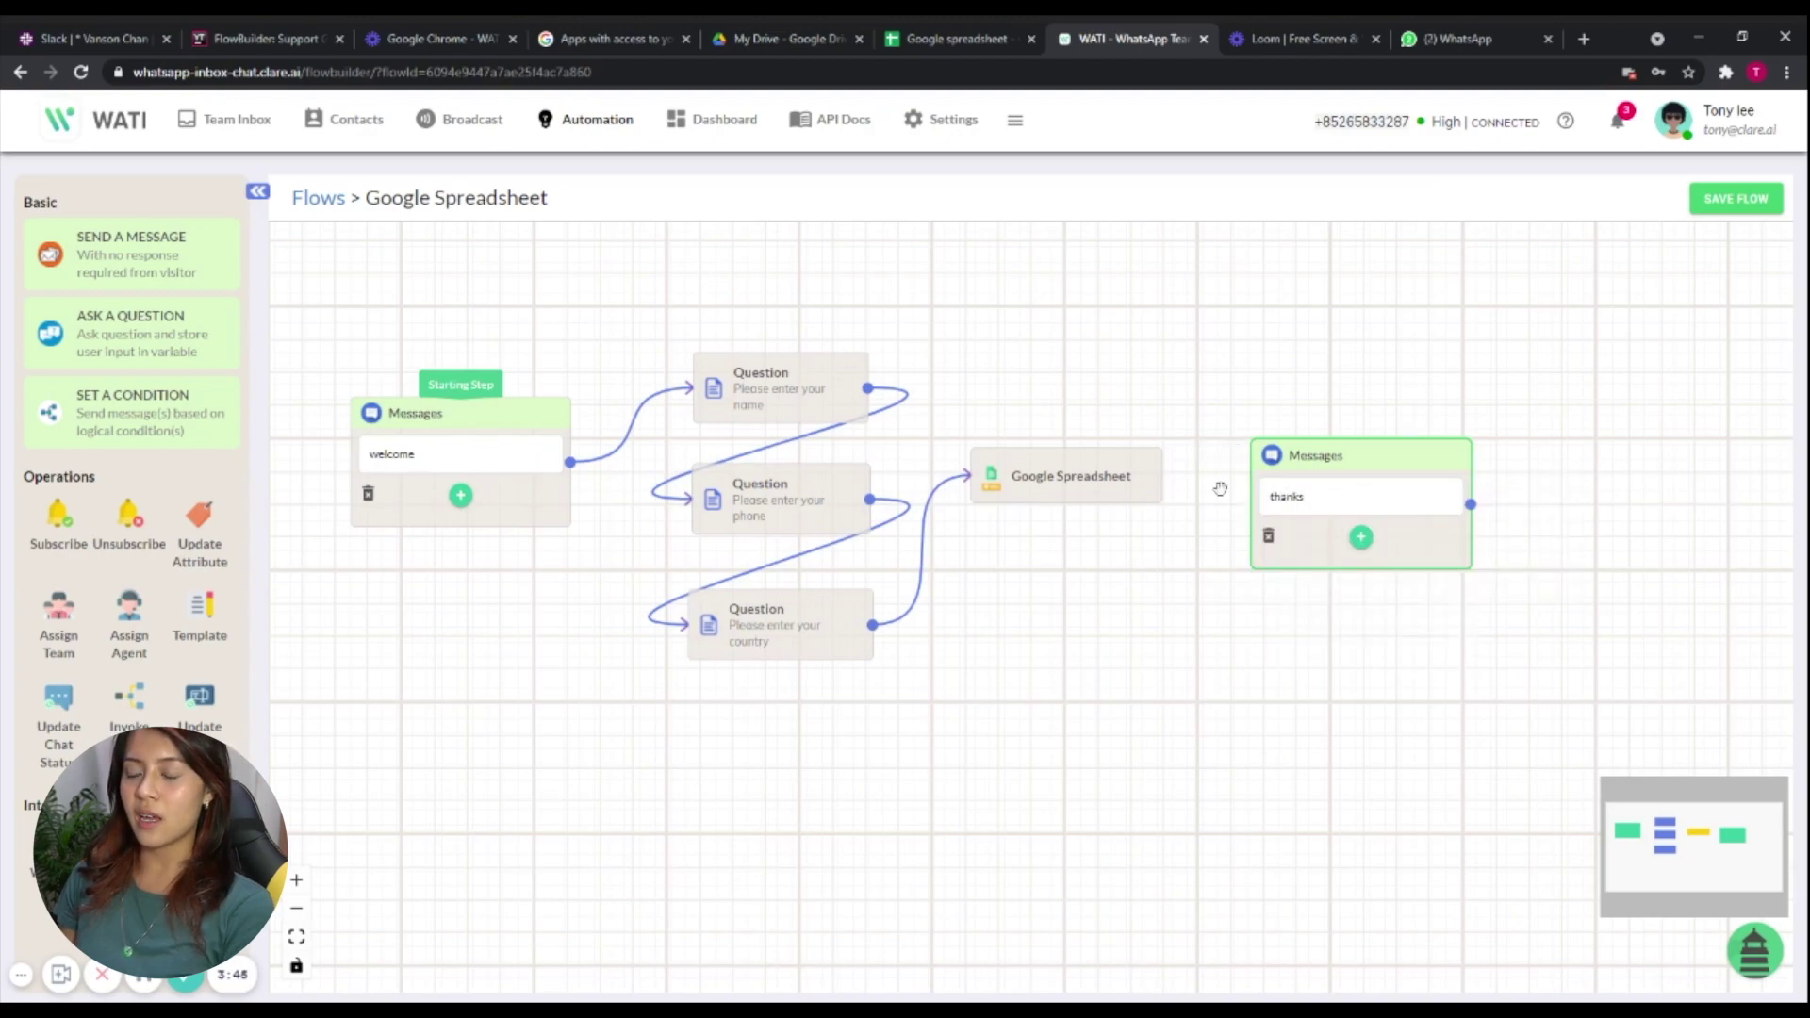
drag(1161, 465, 1248, 500)
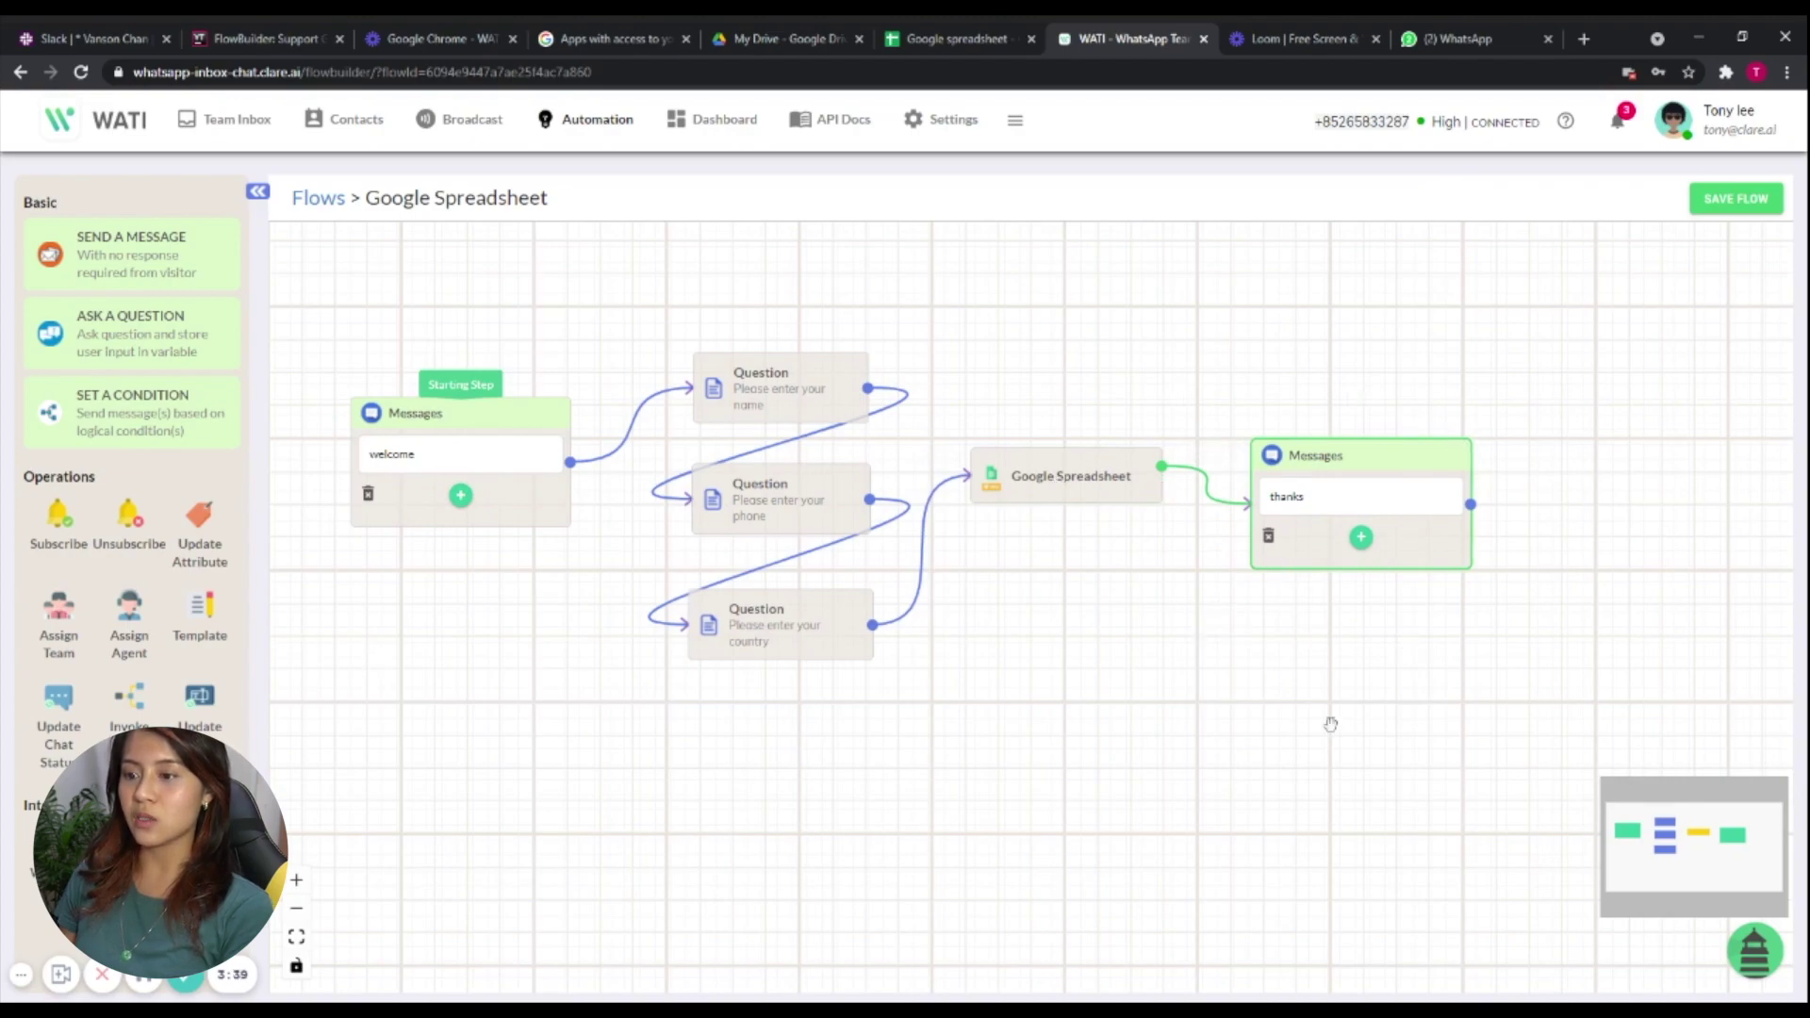
click(1735, 197)
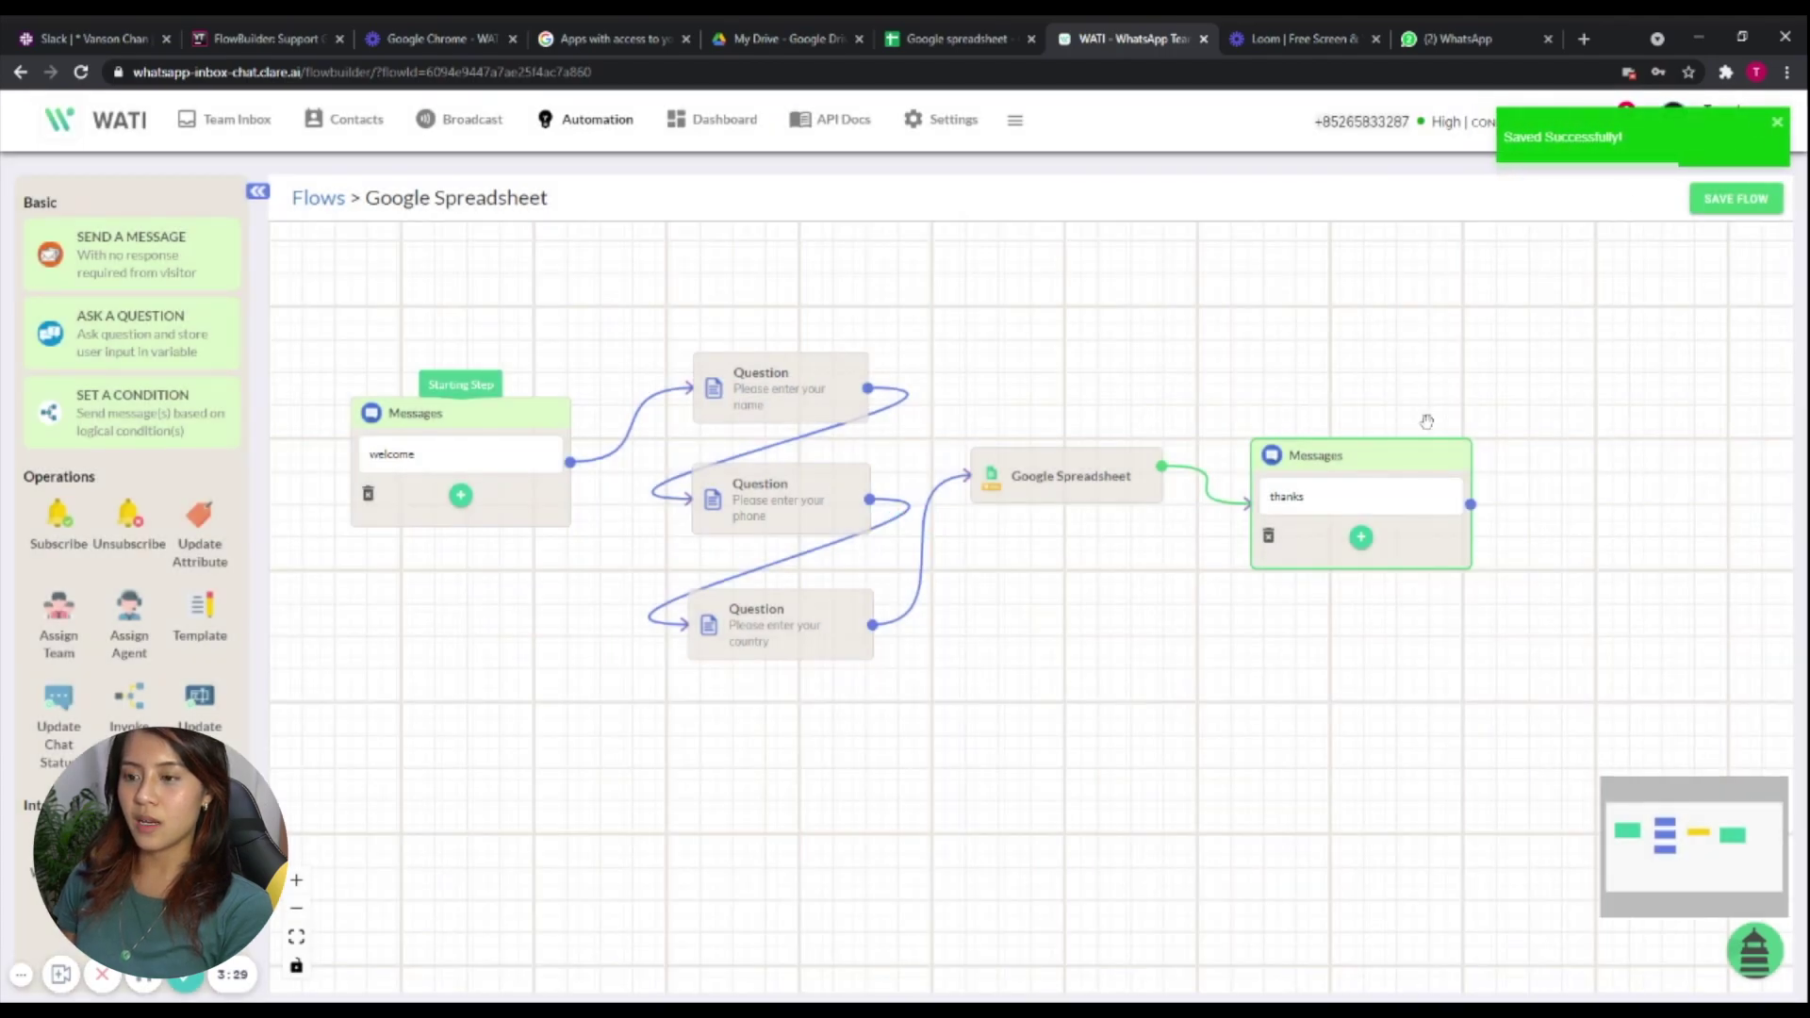
Send 'google spreadsheet' to the Wati chat in WhatsApp Web.
click(1466, 33)
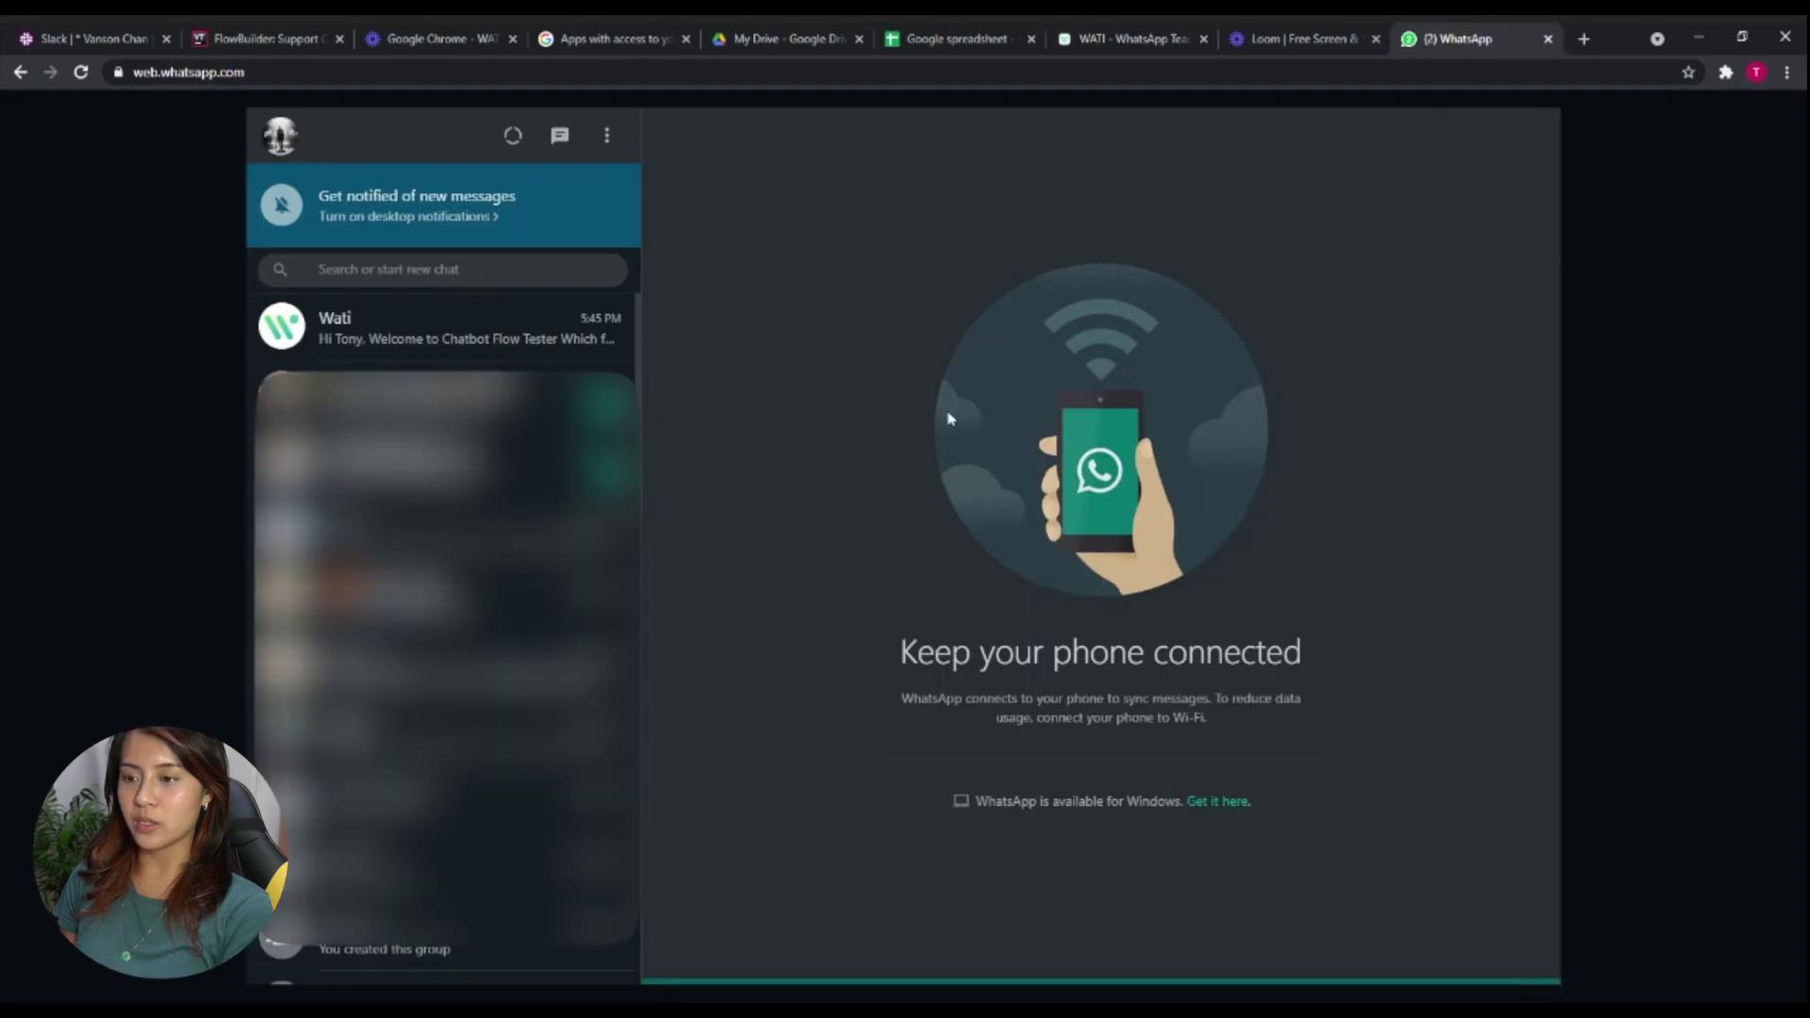
click(436, 316)
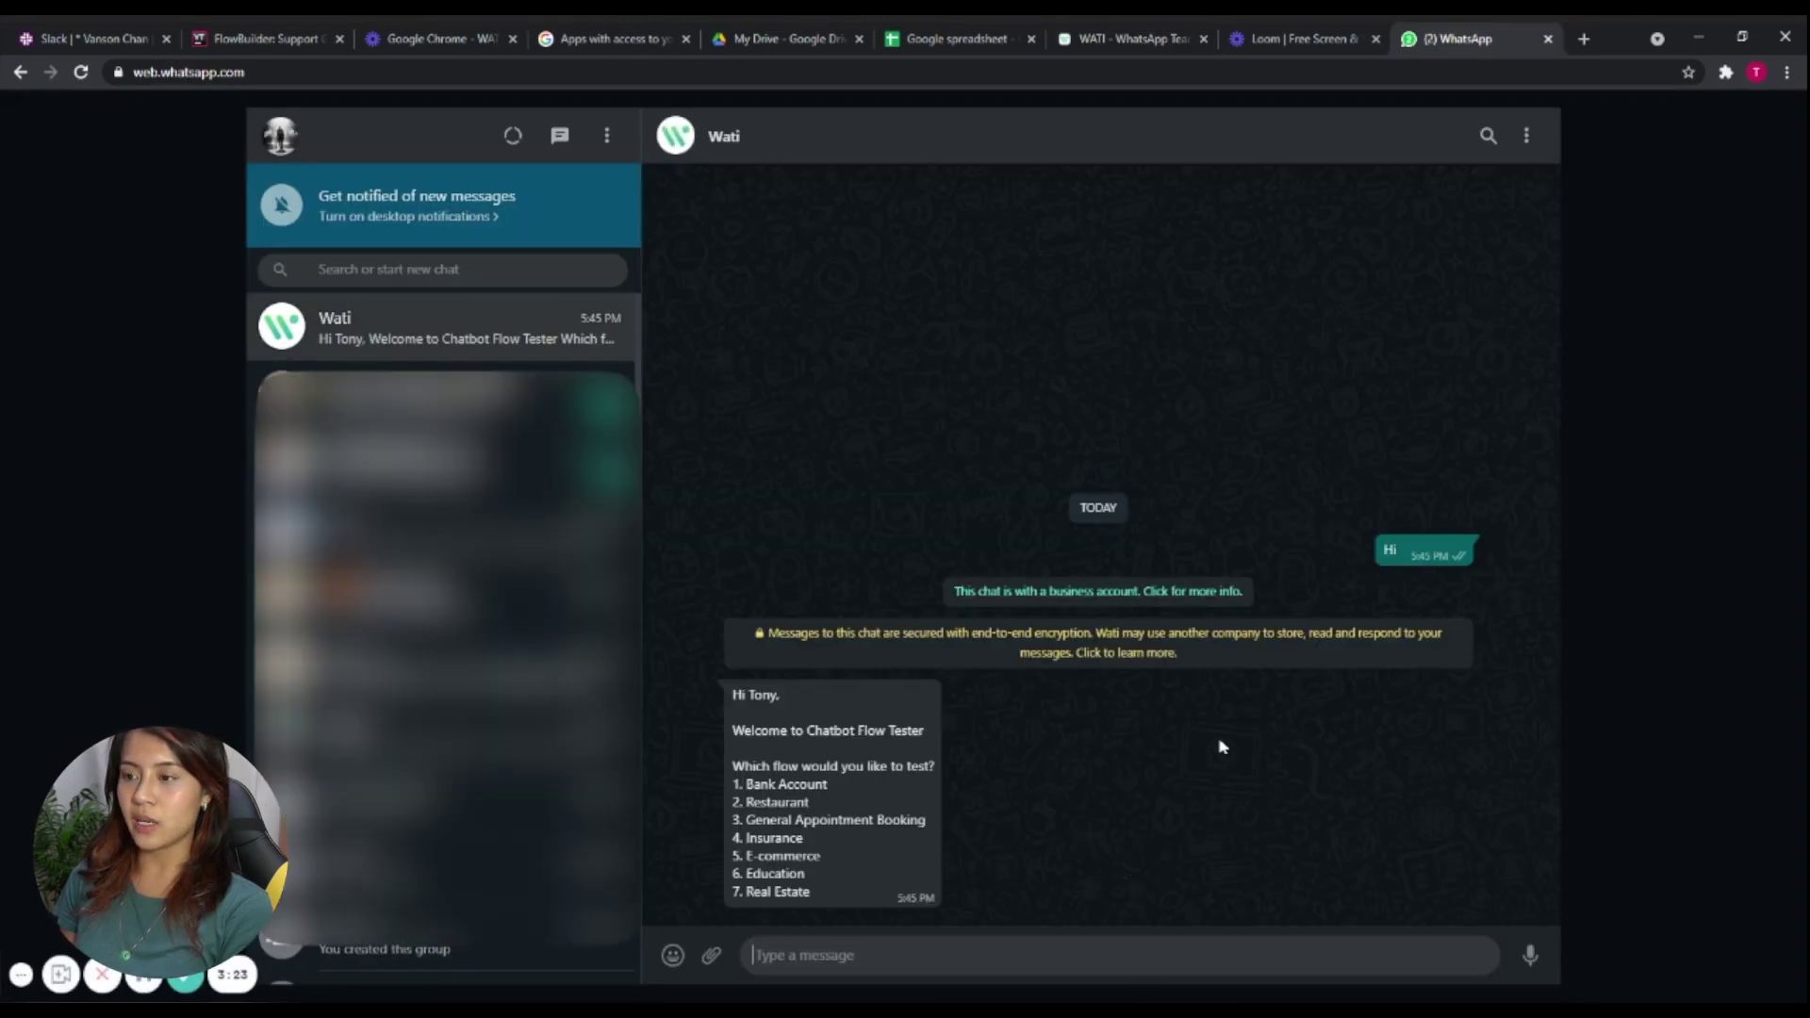
text(google sp)
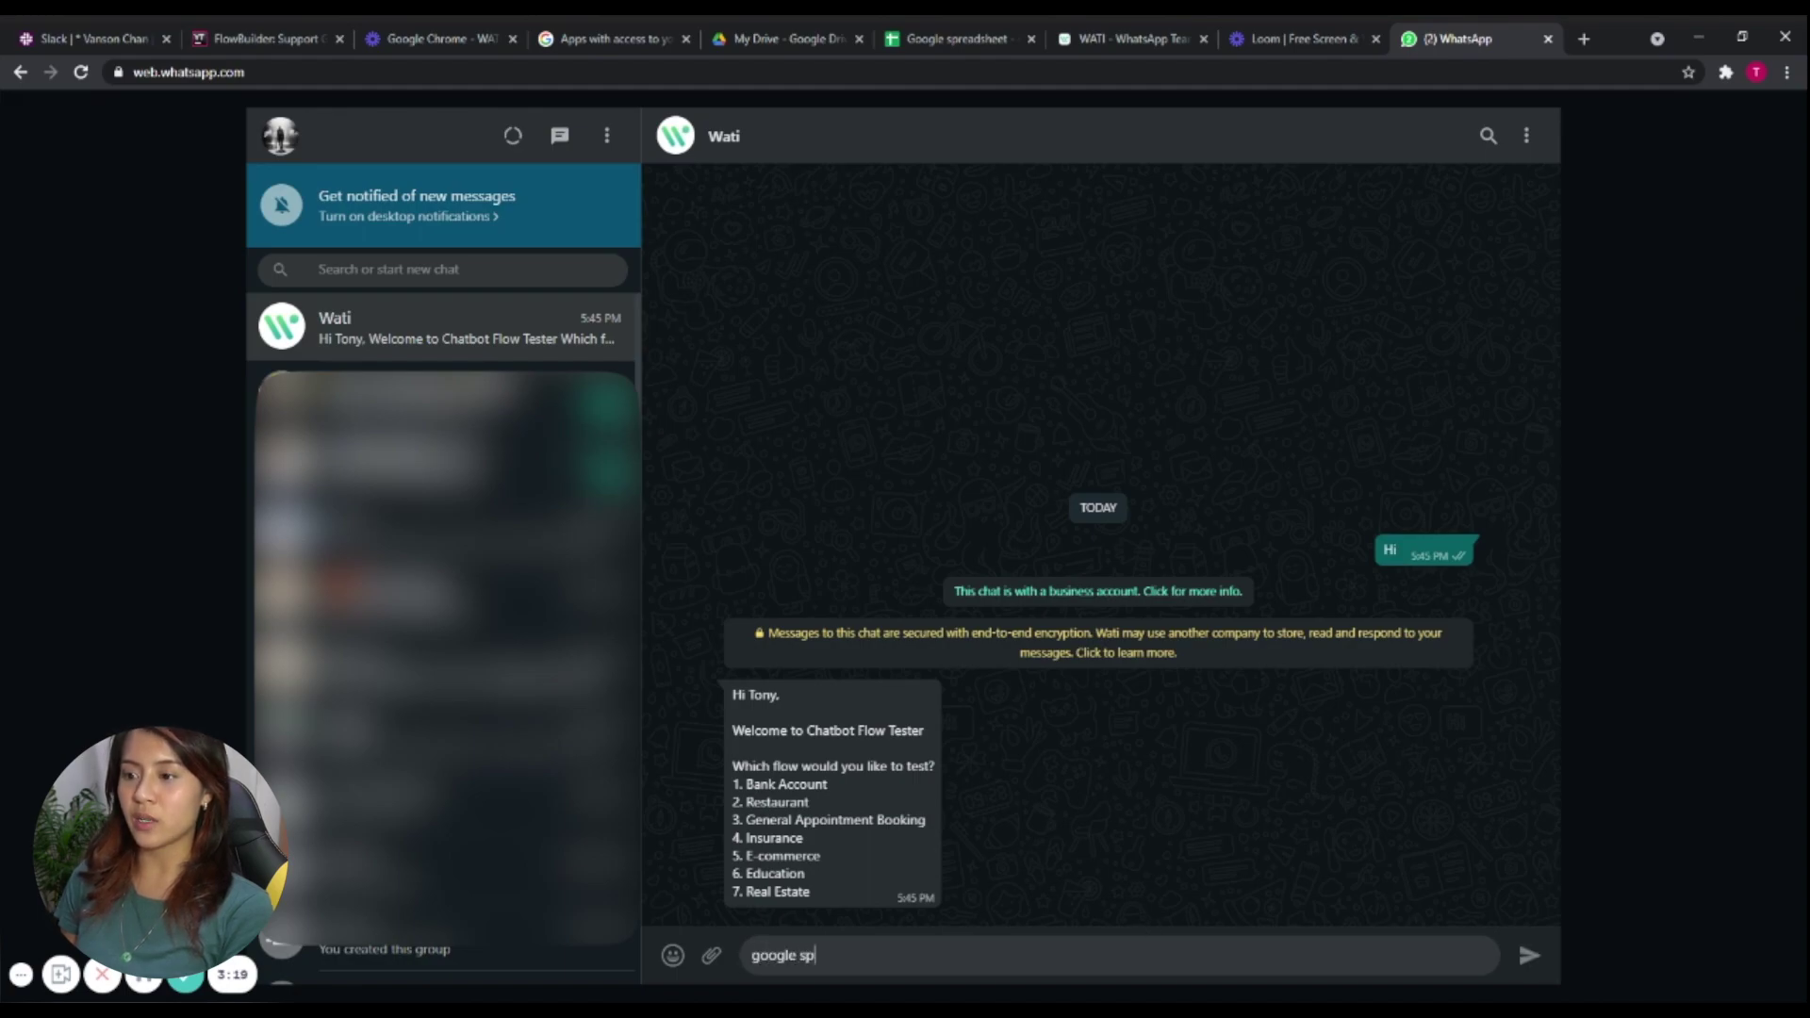
text(readsheet)
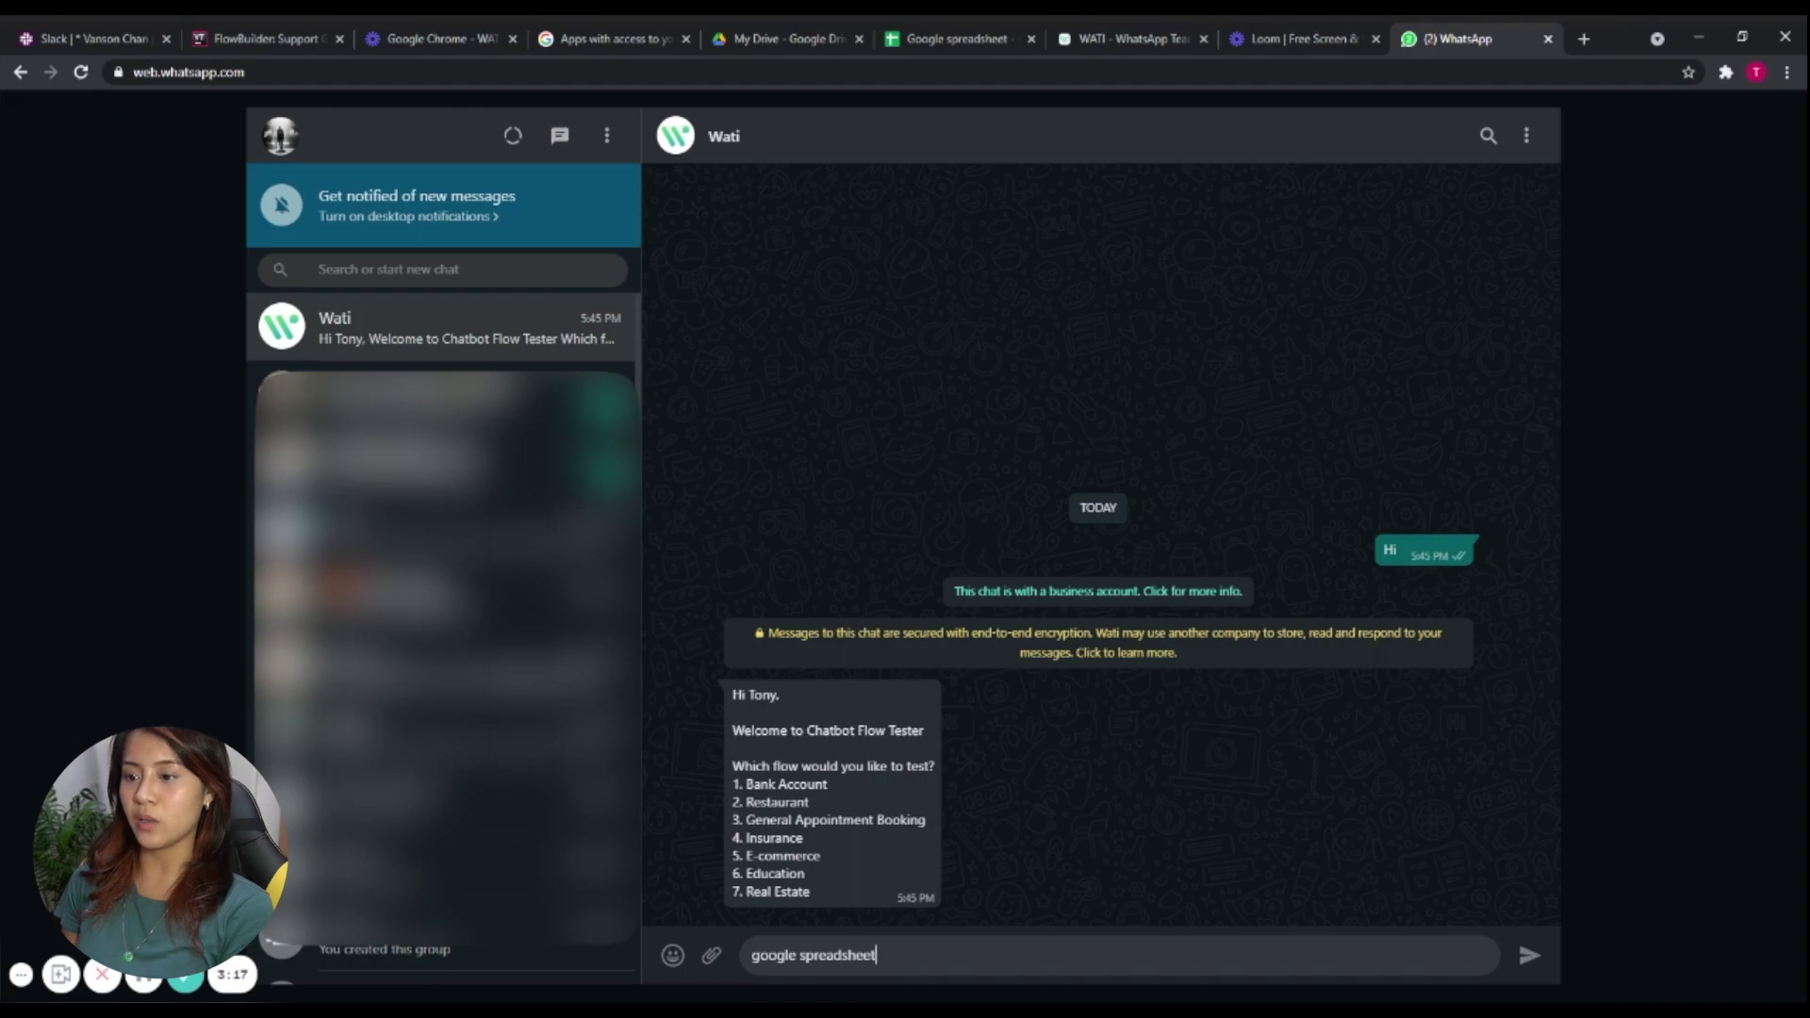
key(Return)
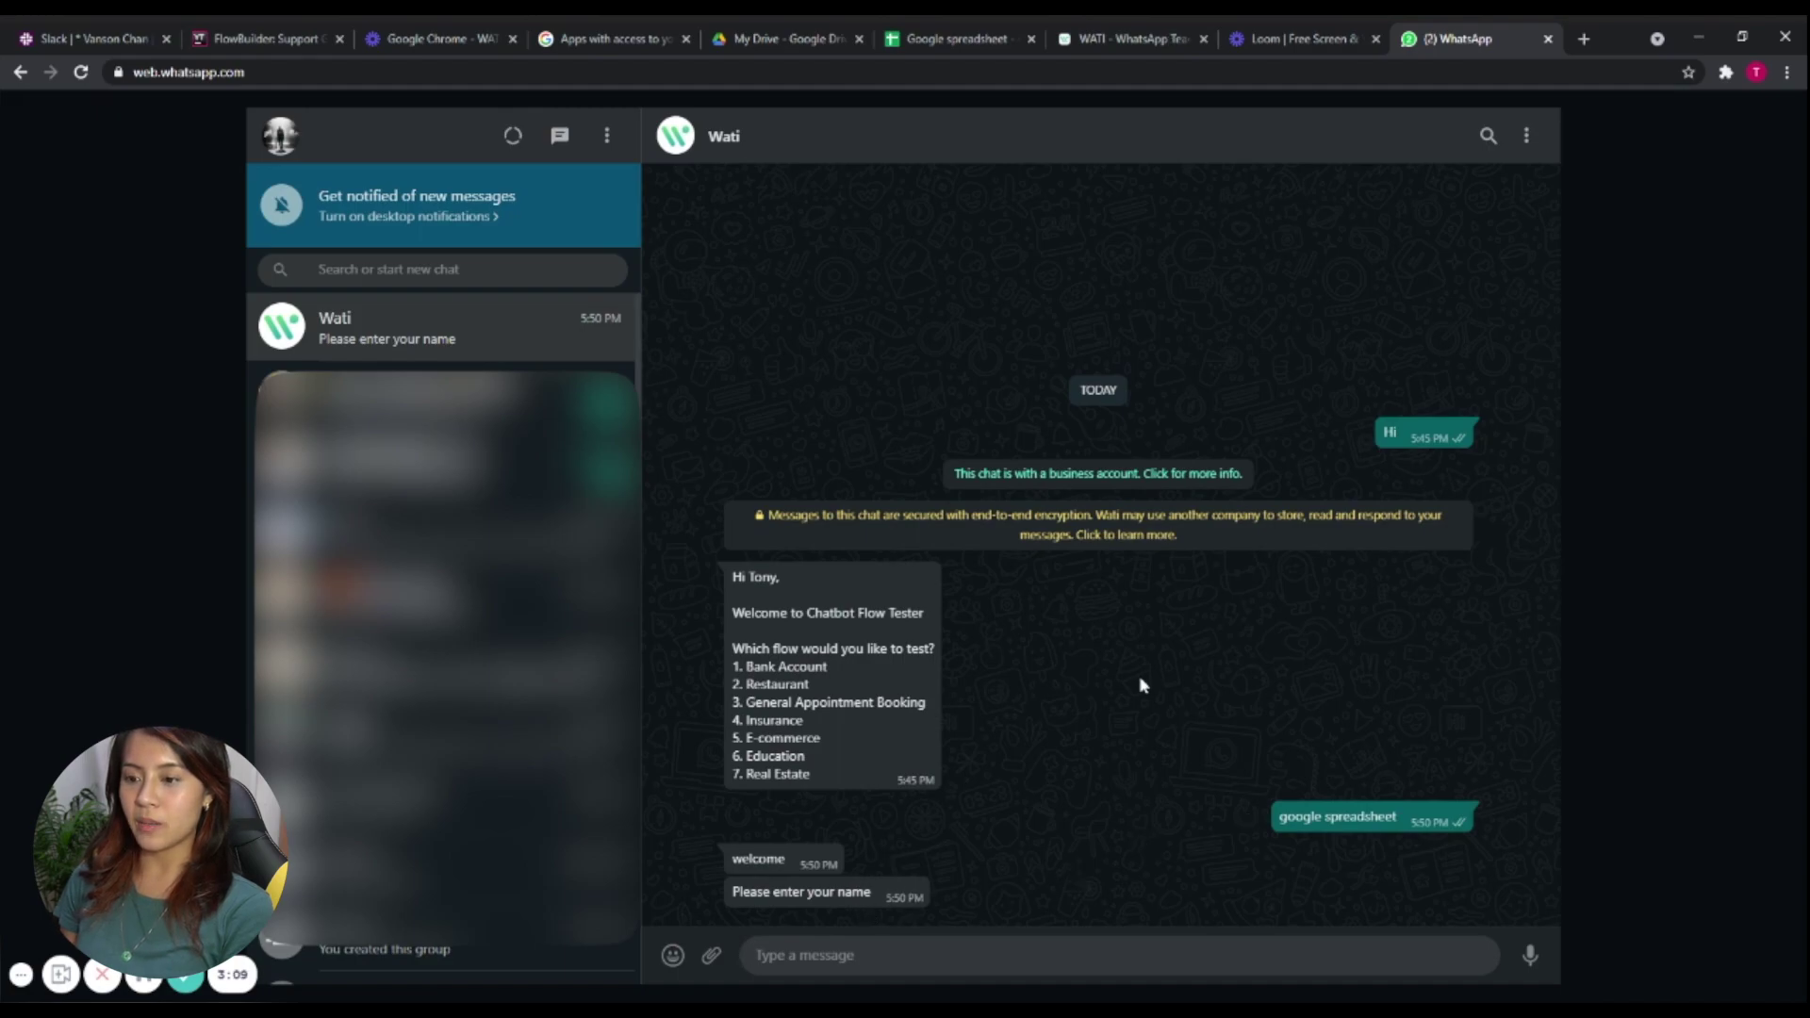
Answer the bot's prompts with a name, a phone number and country HK.
text(Tony)
key(Return)
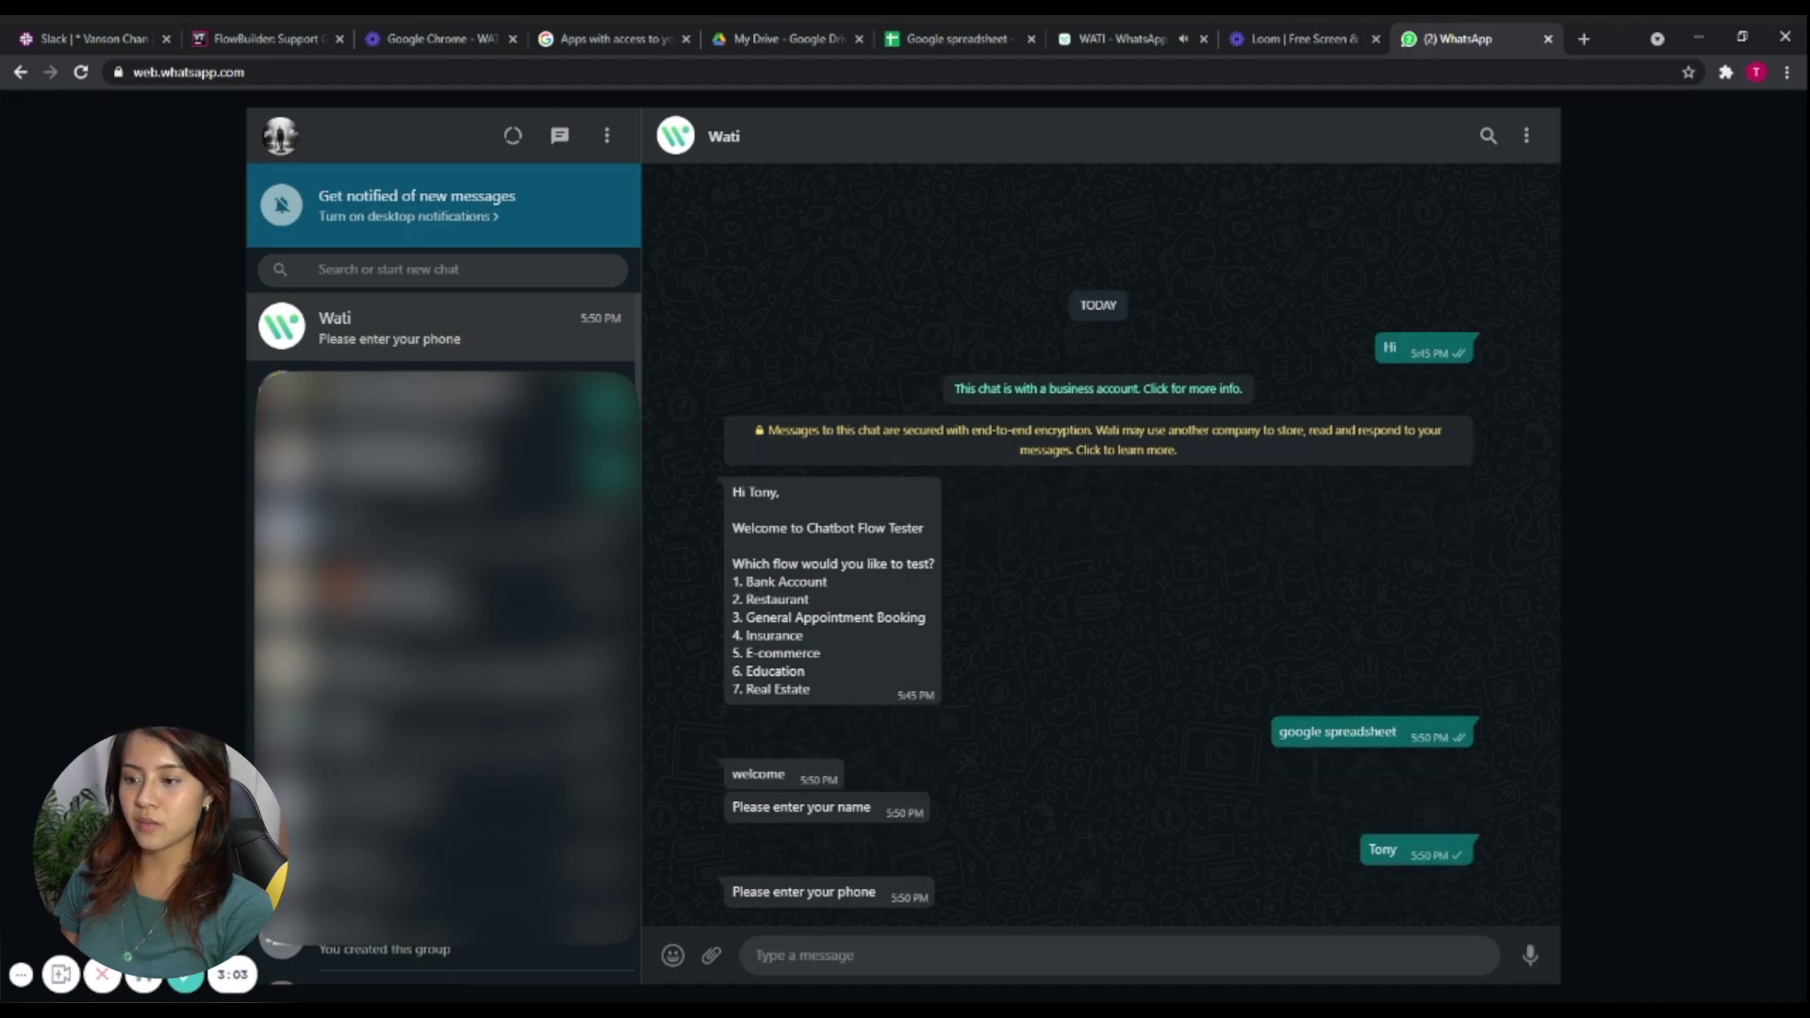
text(60924079)
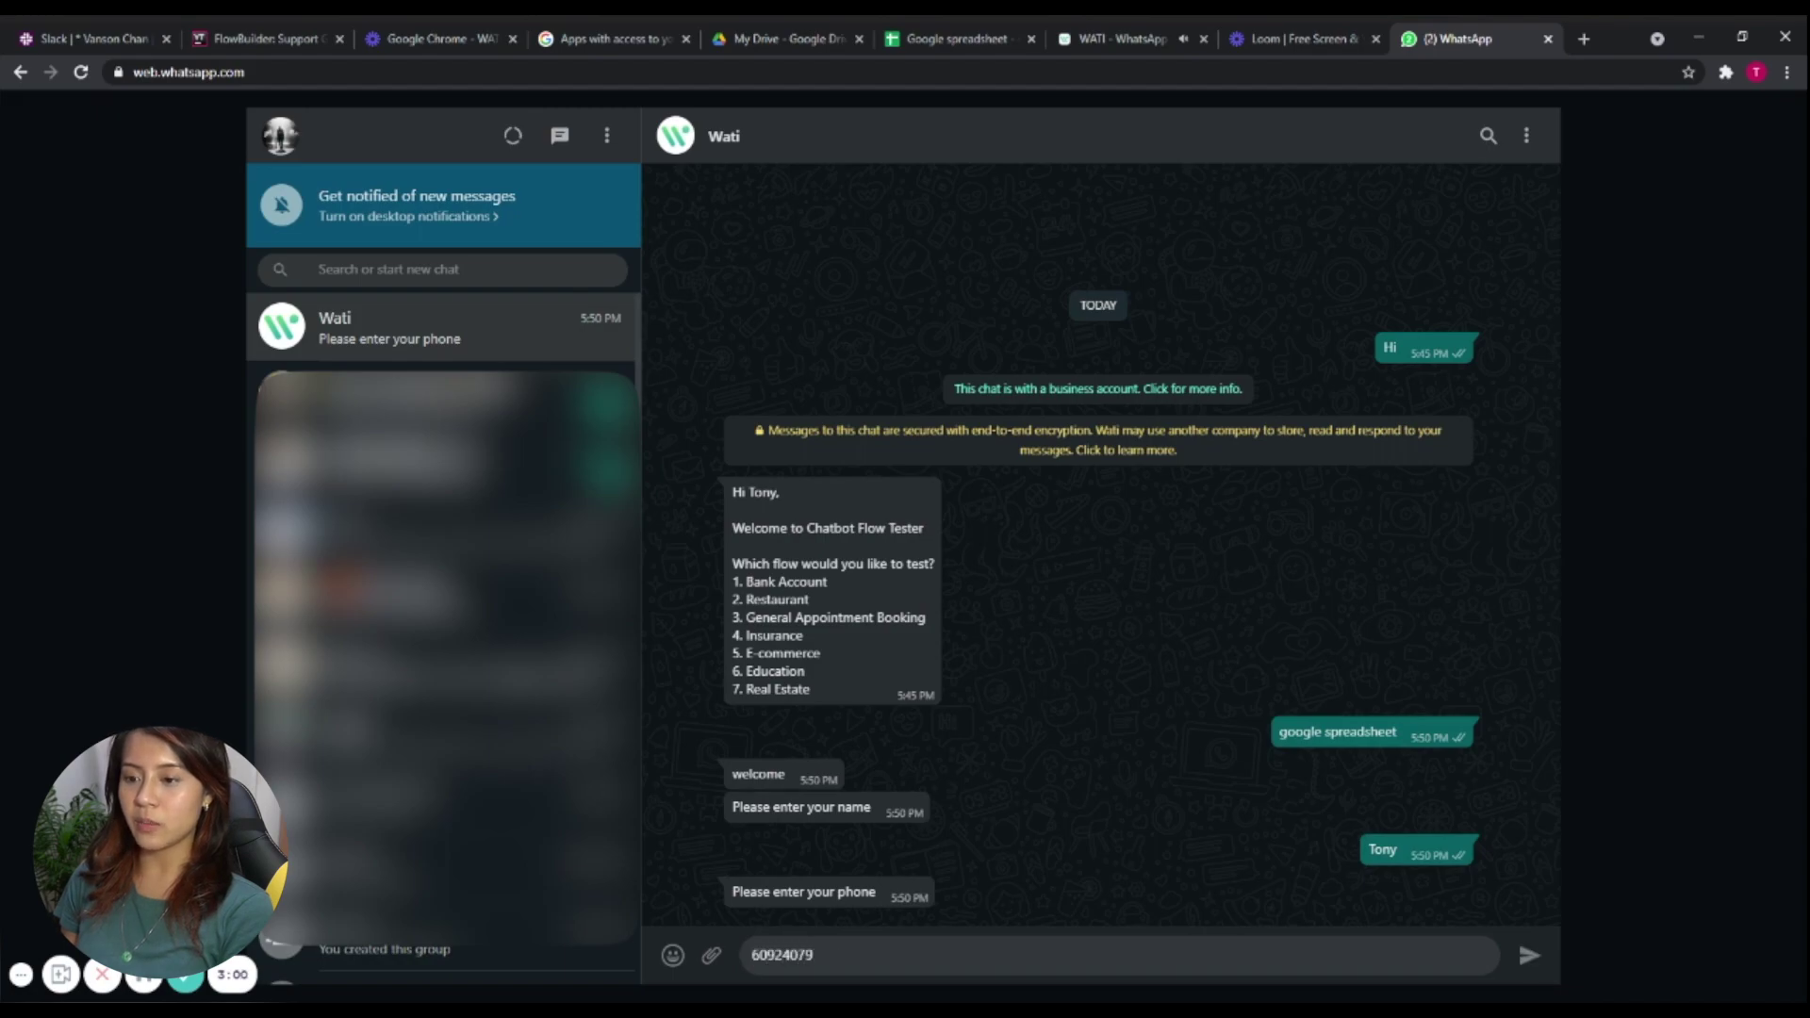
key(Return)
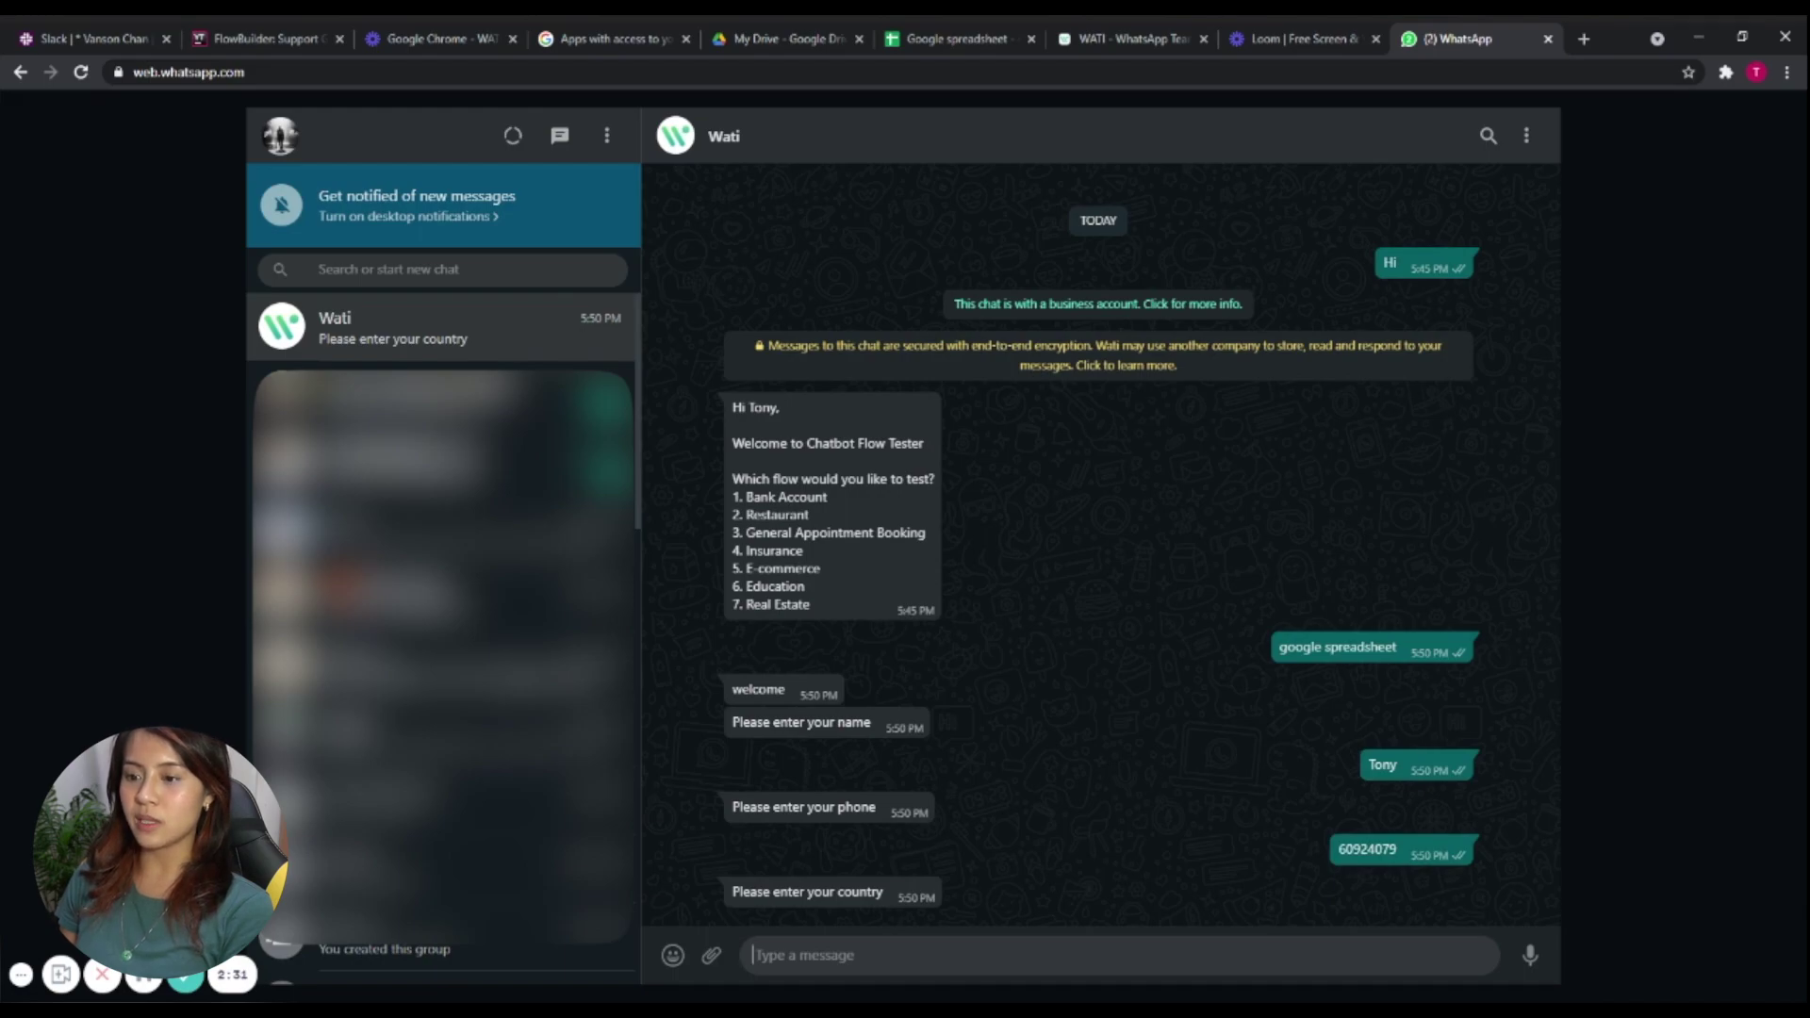
text(HK)
key(Return)
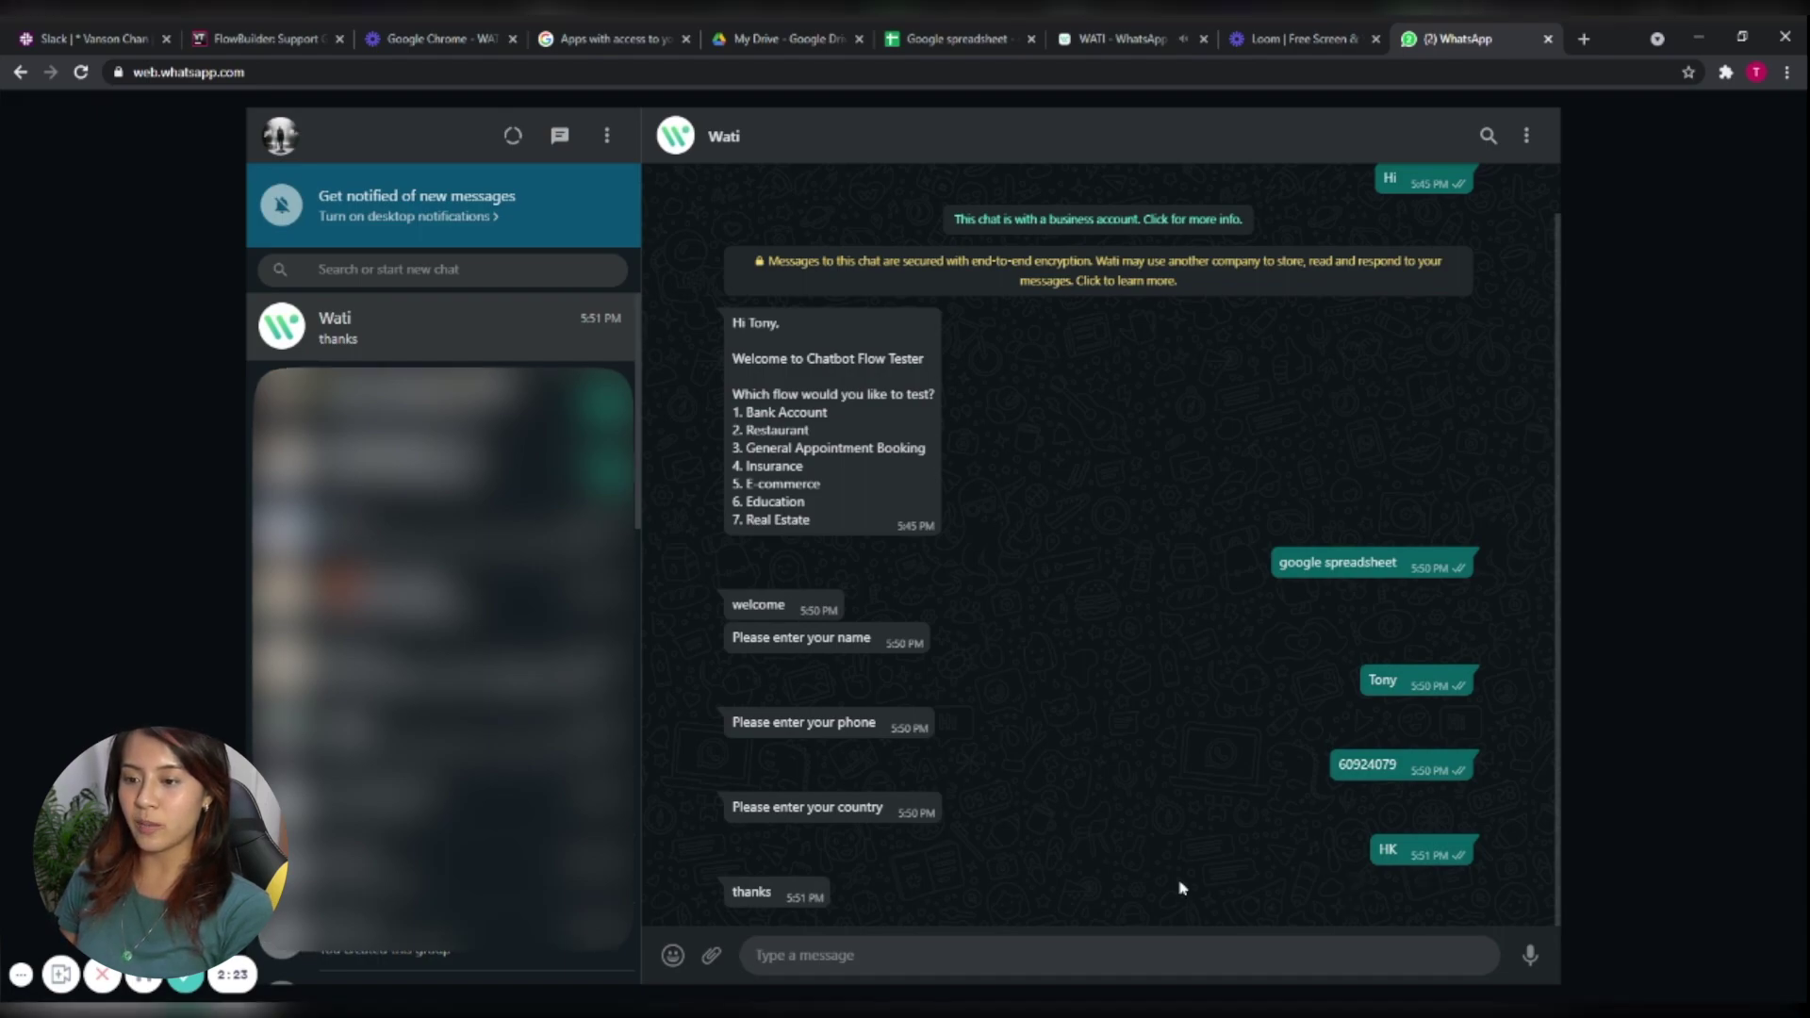
Open the Google spreadsheet to check the new row of chat answers.
click(940, 38)
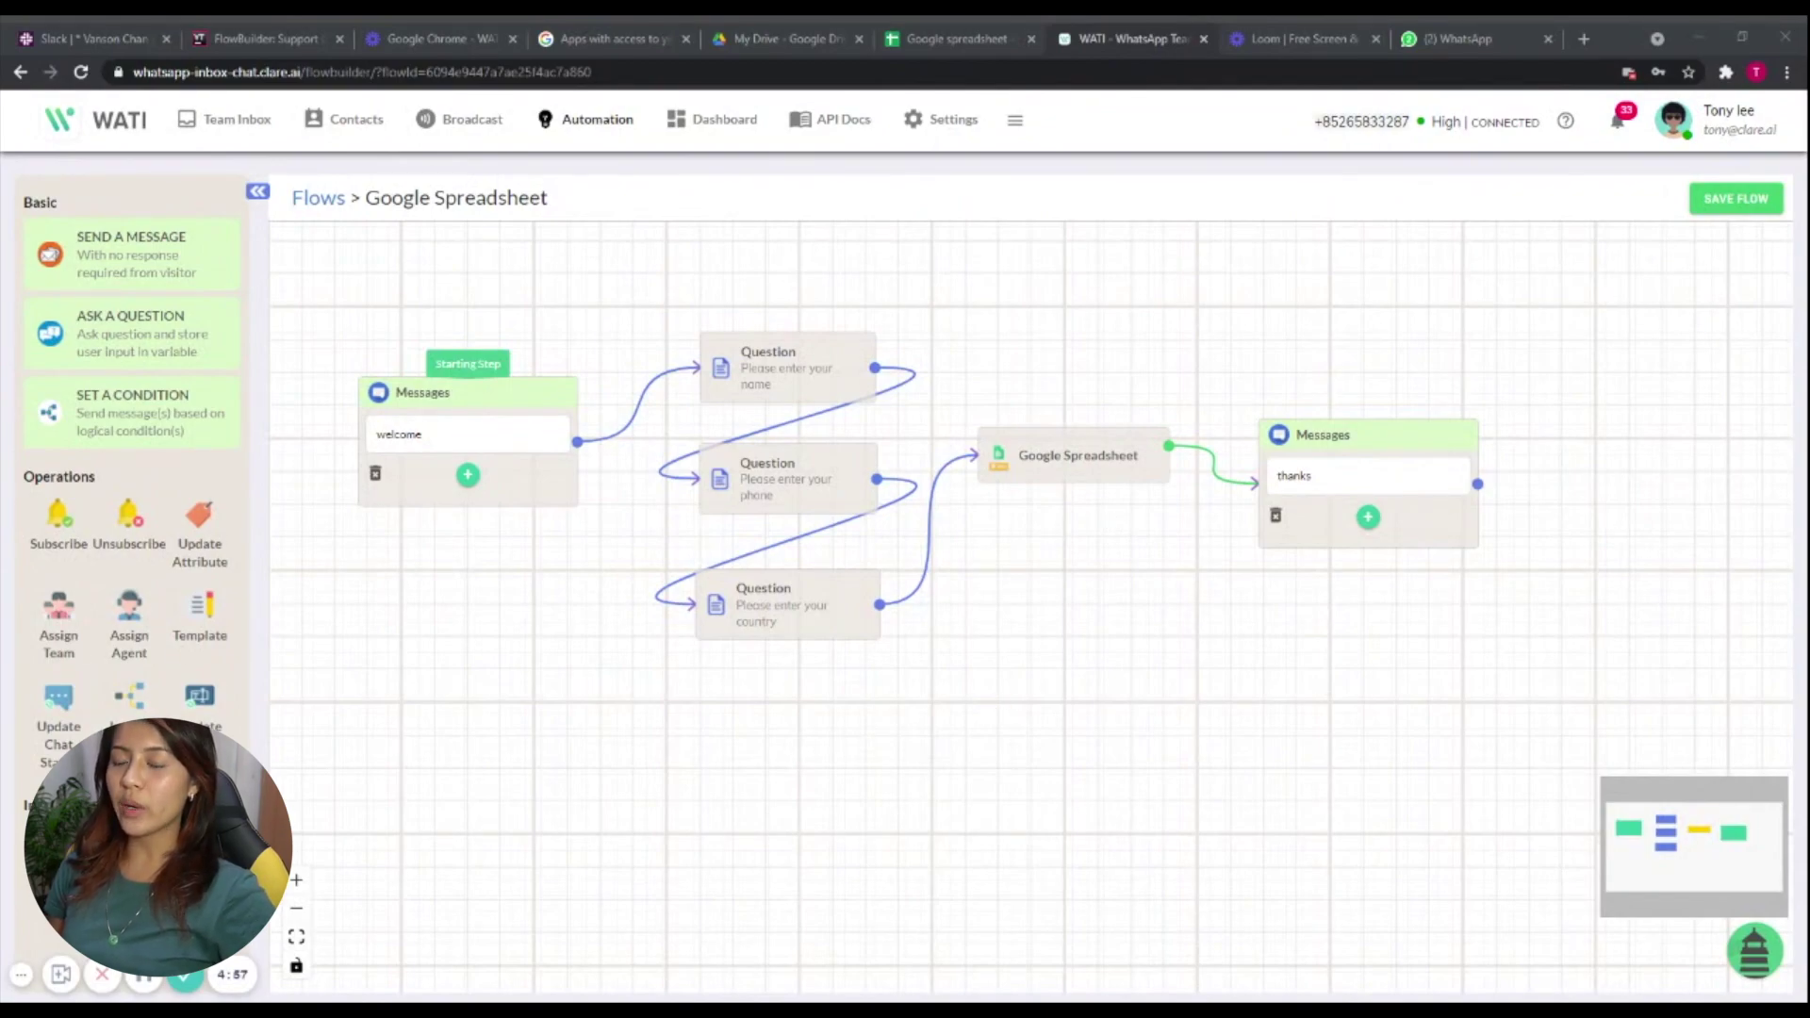
Add another Google Spreadsheet step linked to Sheet1 of the Google spreadsheet file.
drag(58, 843, 1006, 729)
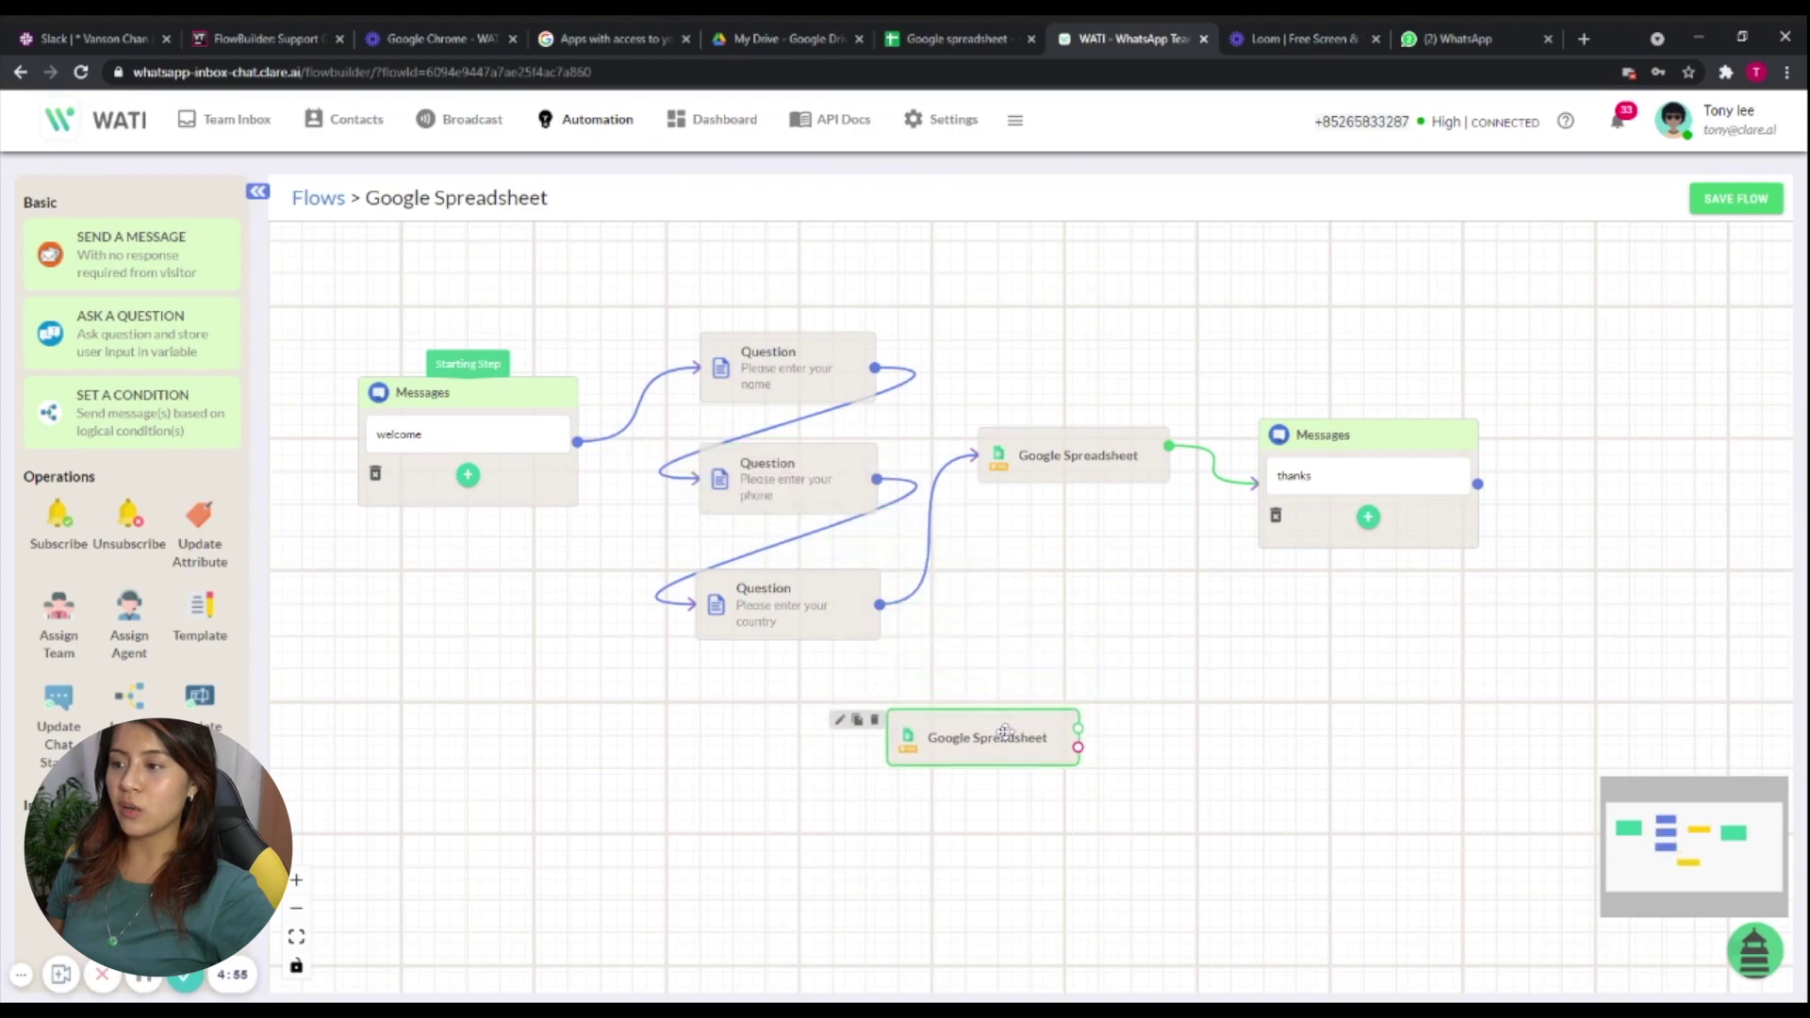
click(982, 737)
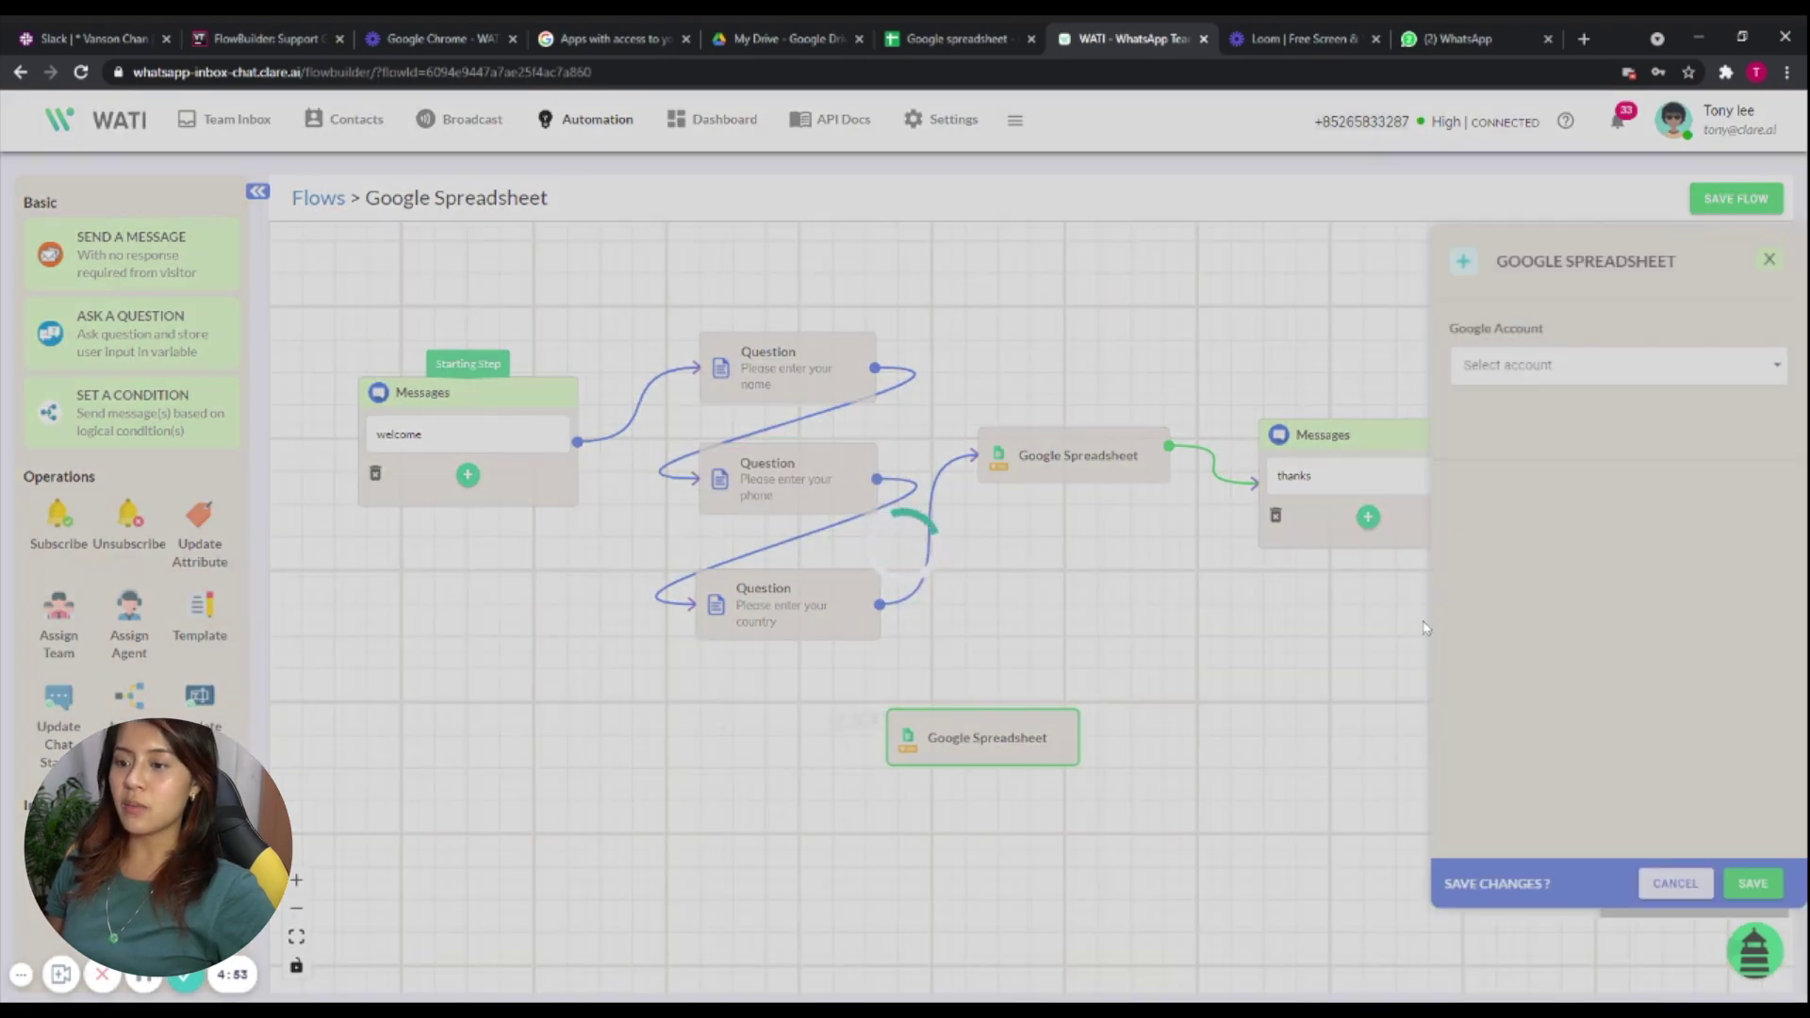
click(1617, 365)
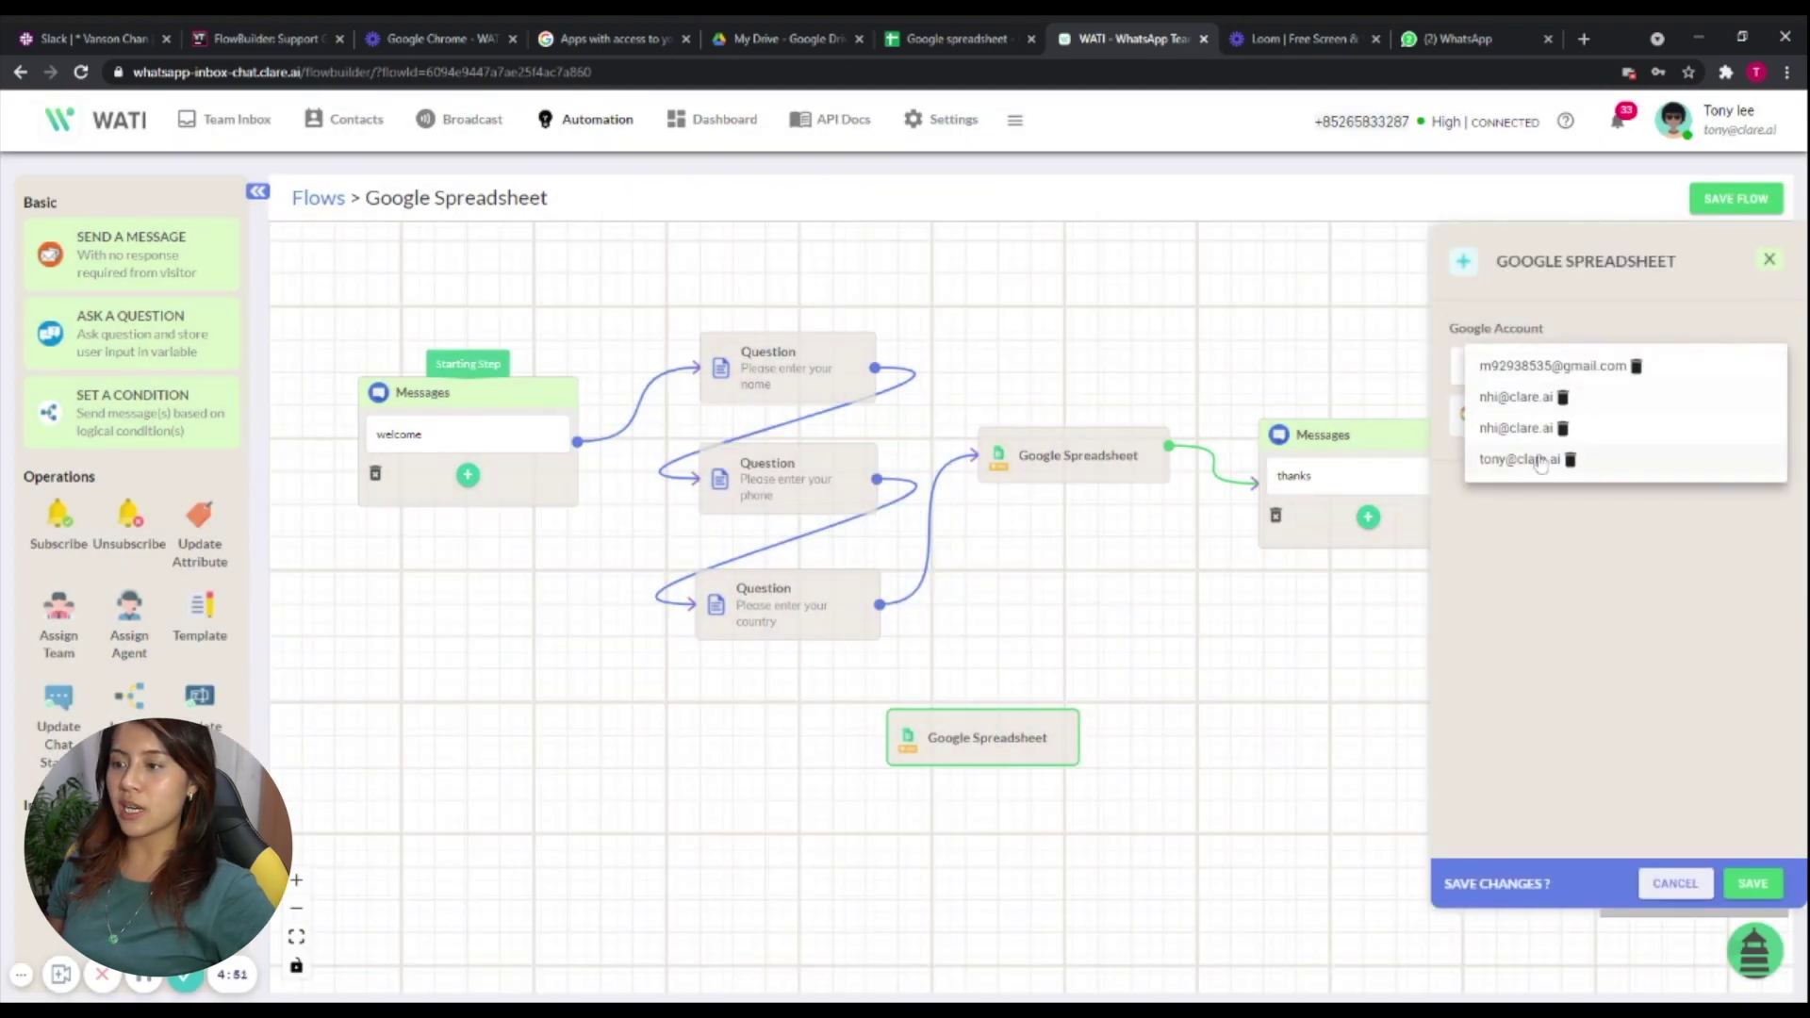
click(1508, 456)
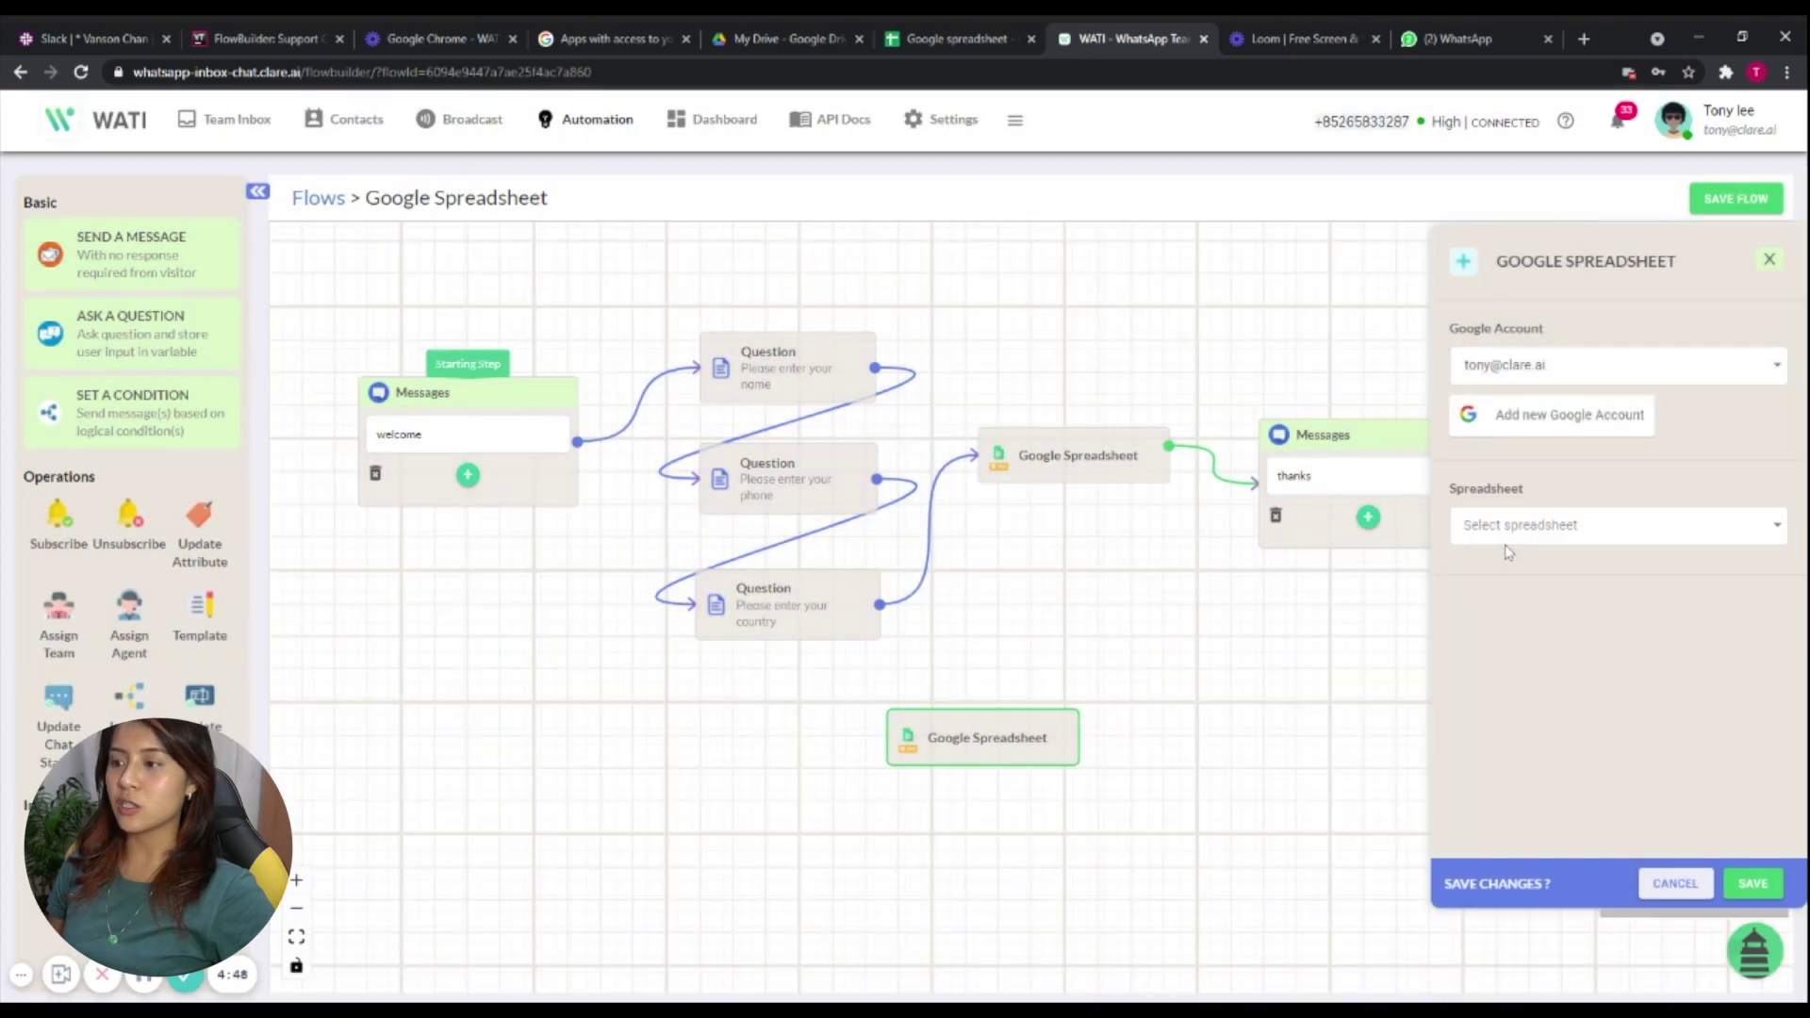
click(1537, 566)
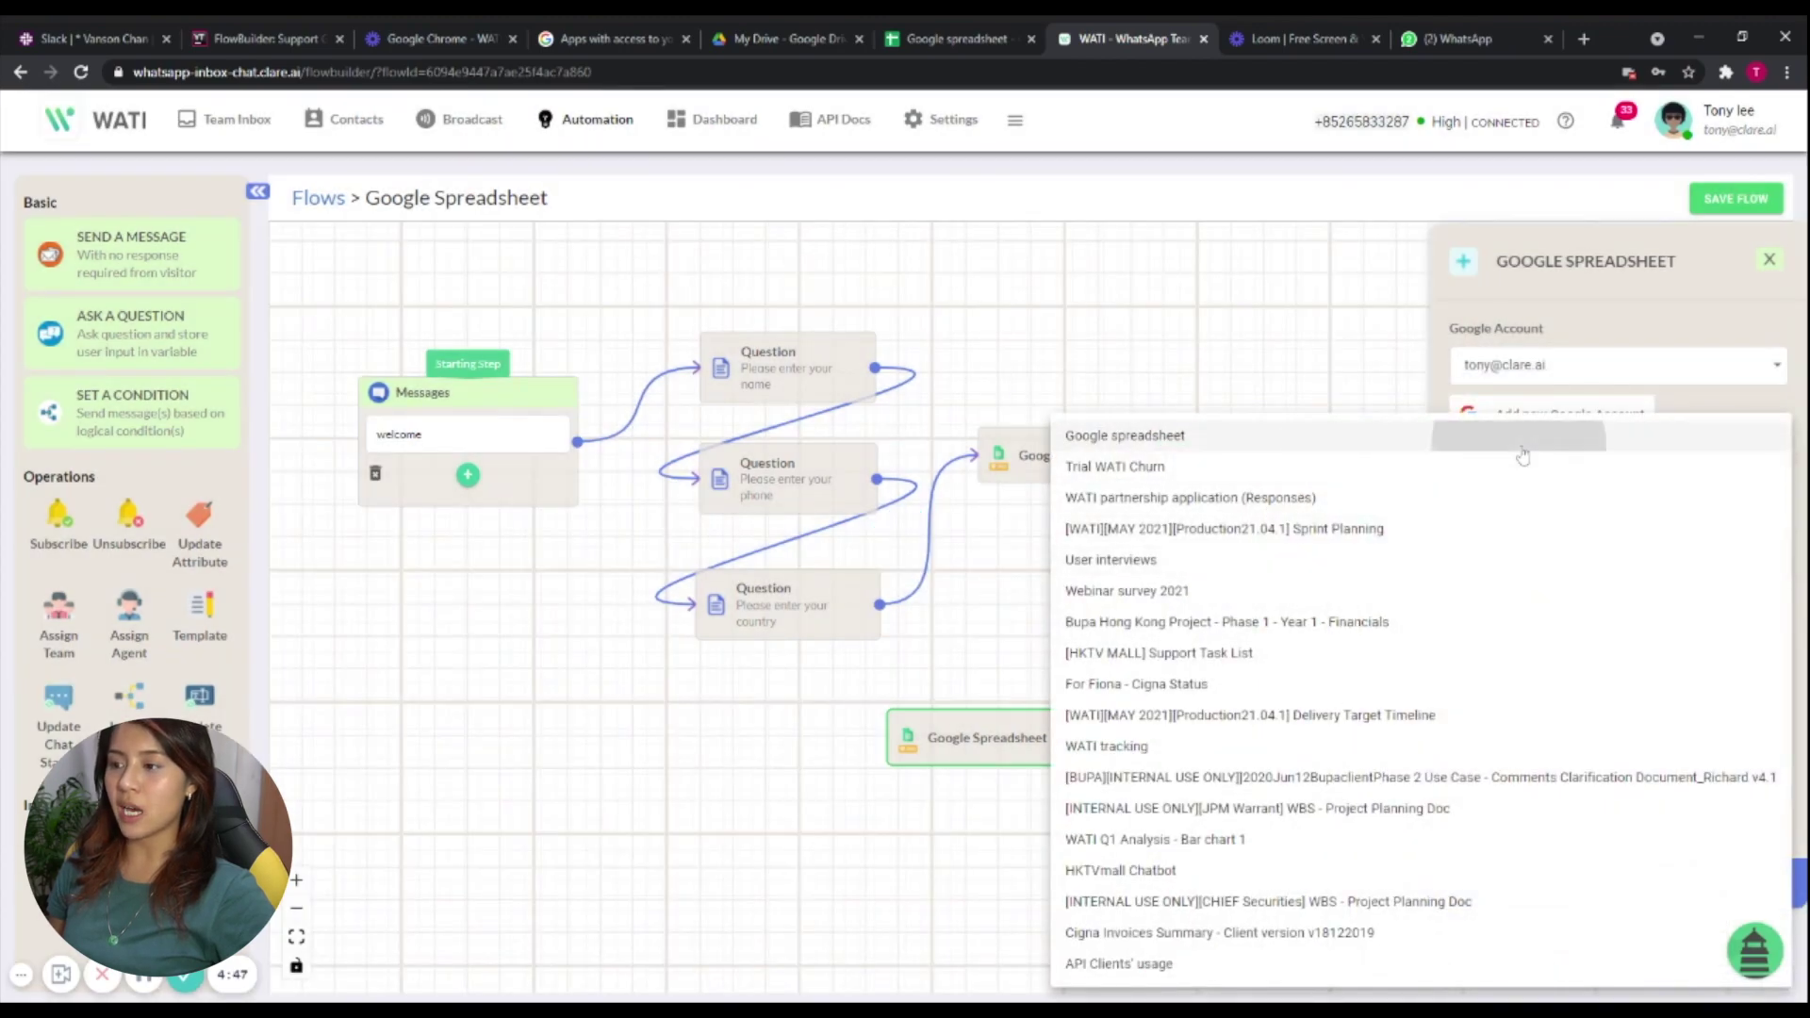
click(1517, 437)
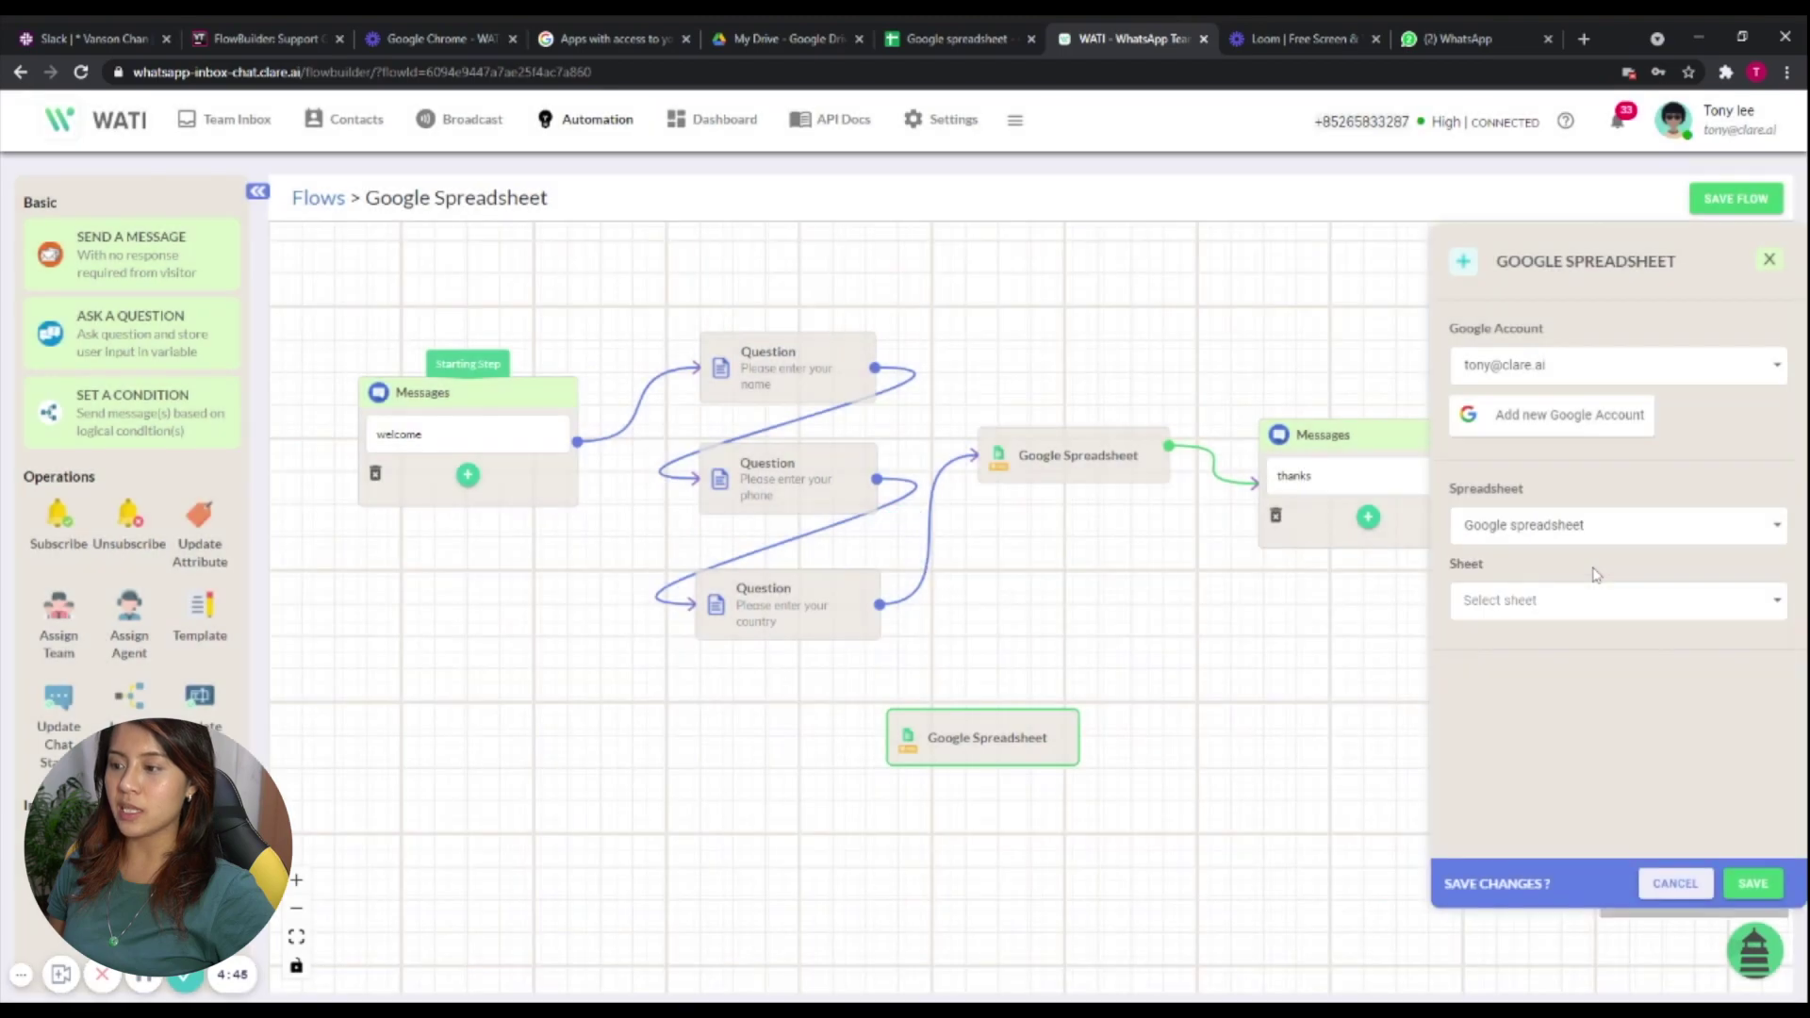
click(1567, 607)
click(1564, 608)
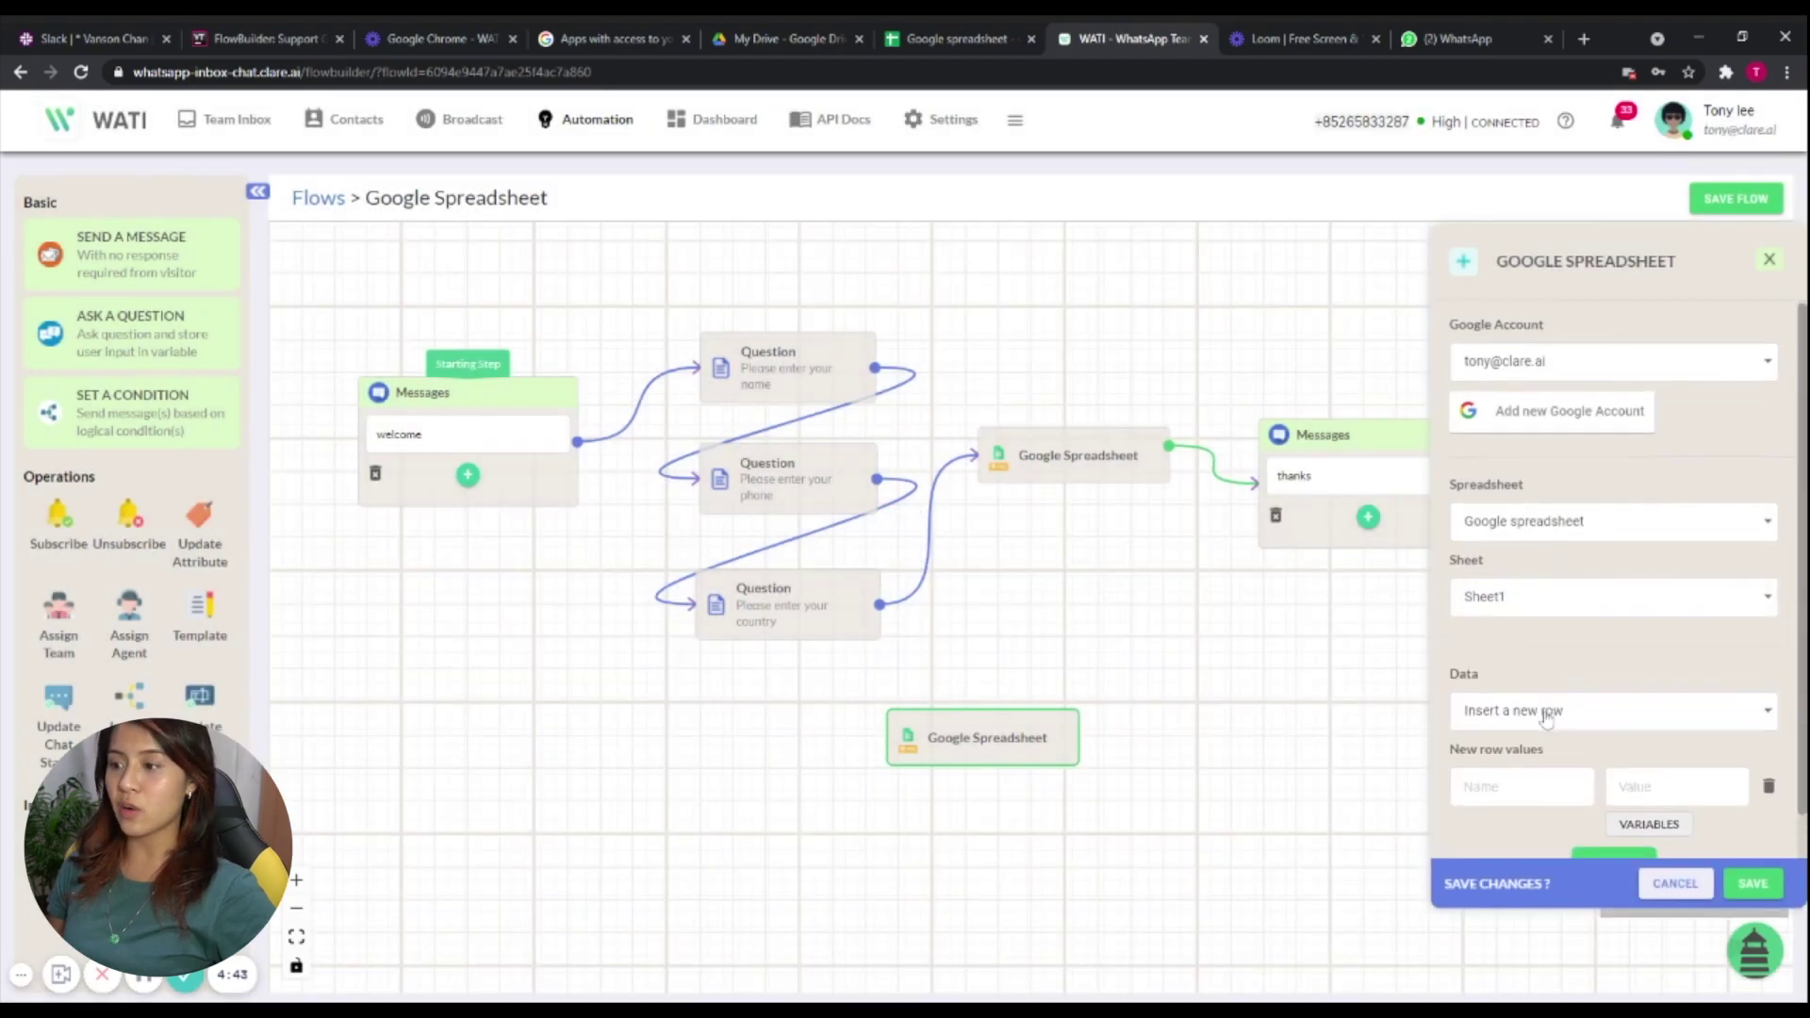
Set the new step's data action to 'Update a row'.
scroll(1544, 714, down, 1)
click(1576, 662)
click(1545, 697)
scroll(1546, 716, down, 2)
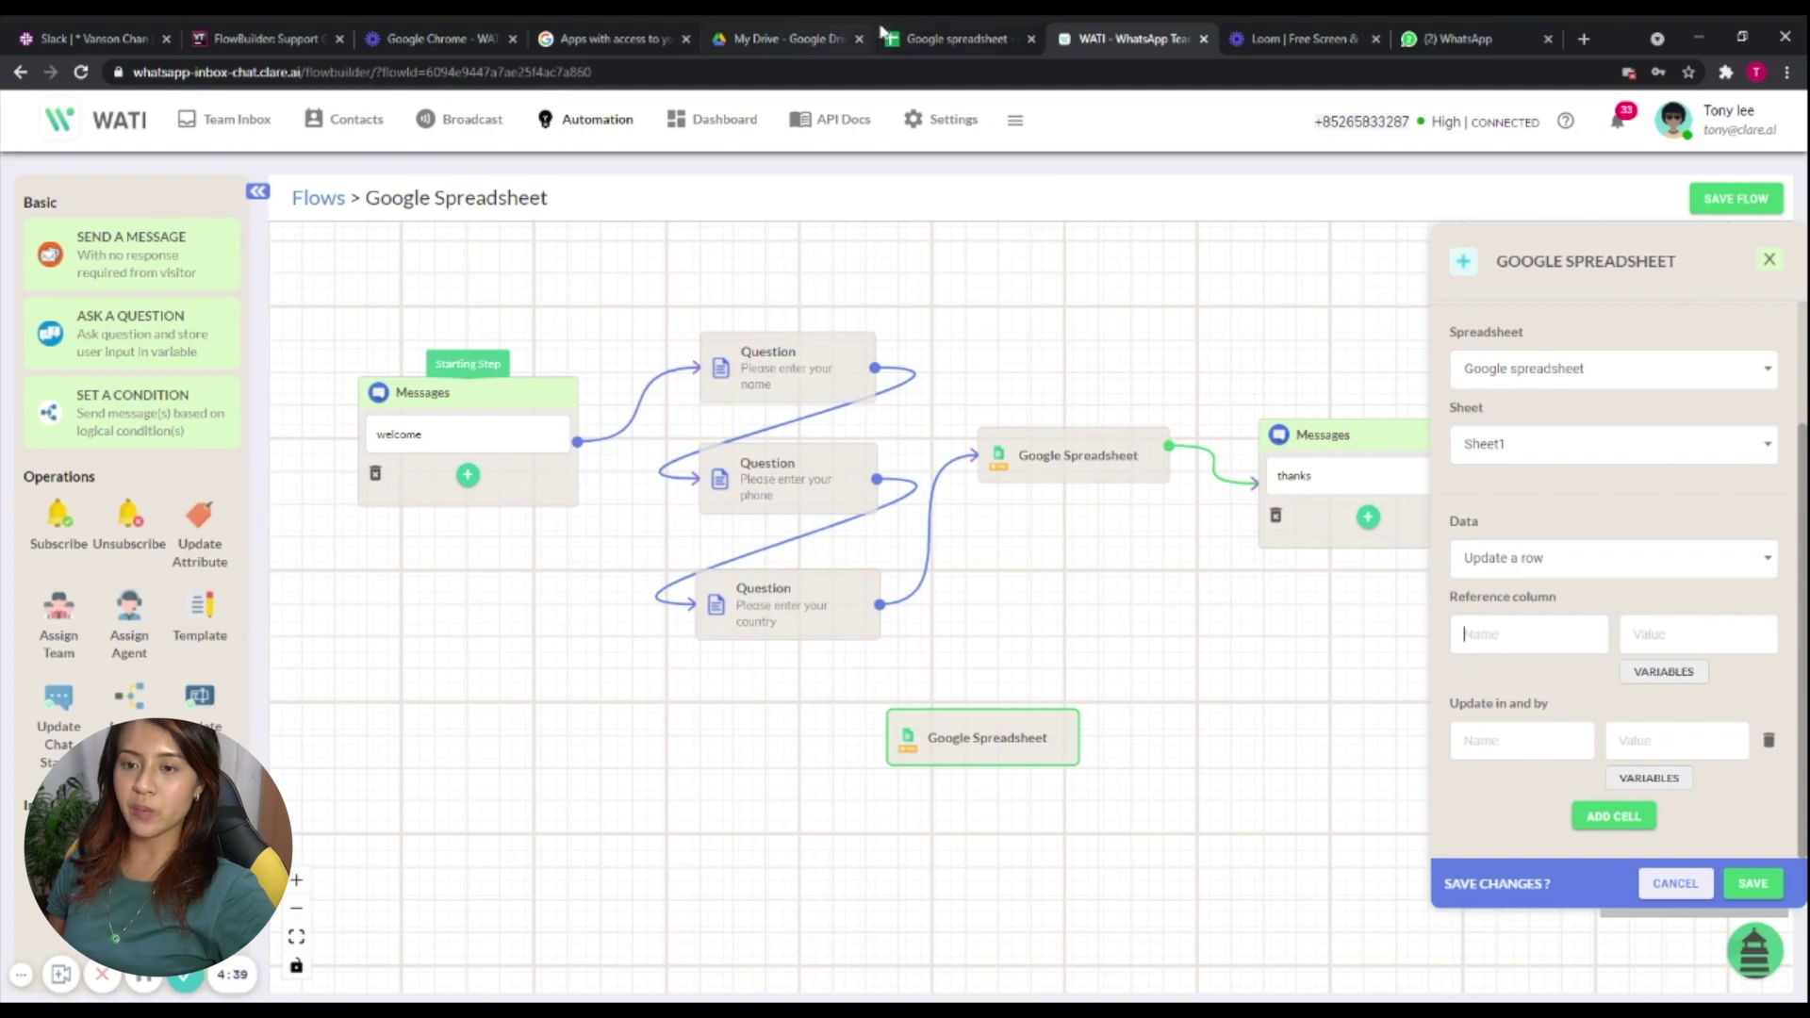
click(940, 35)
Copy the Phone heading from cell B1 into the step's reference column field.
click(187, 283)
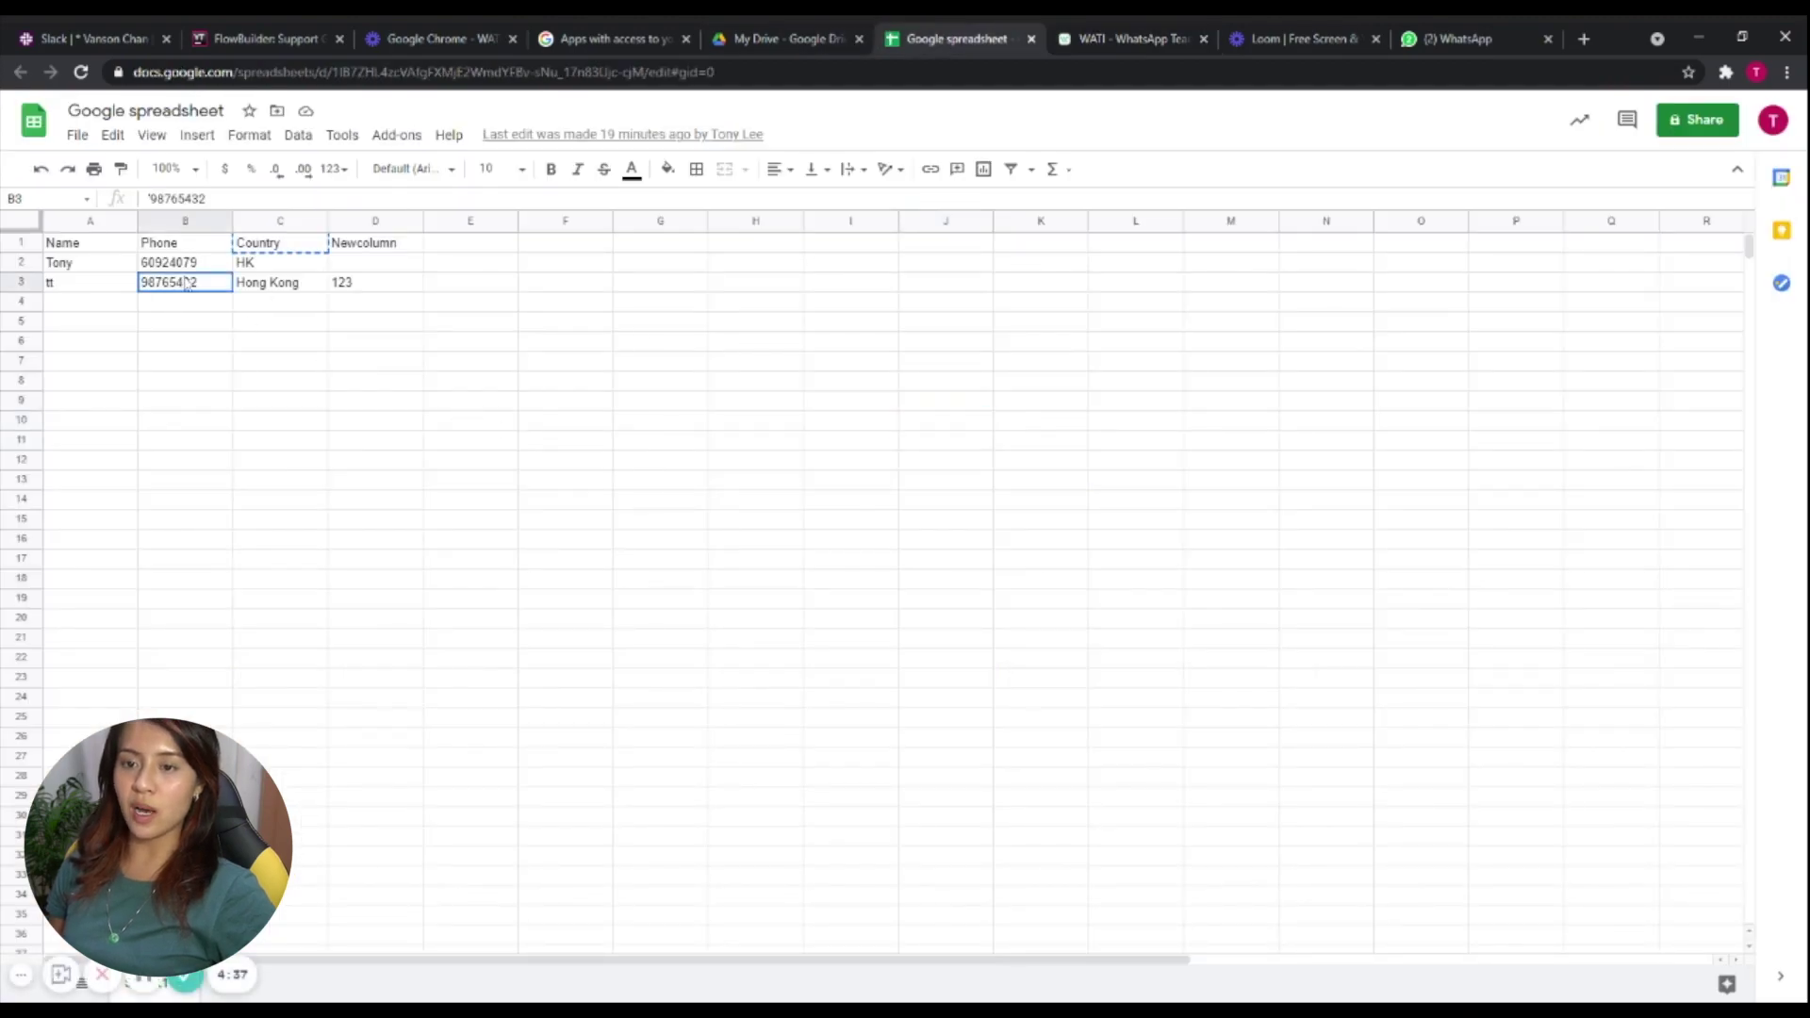
click(200, 249)
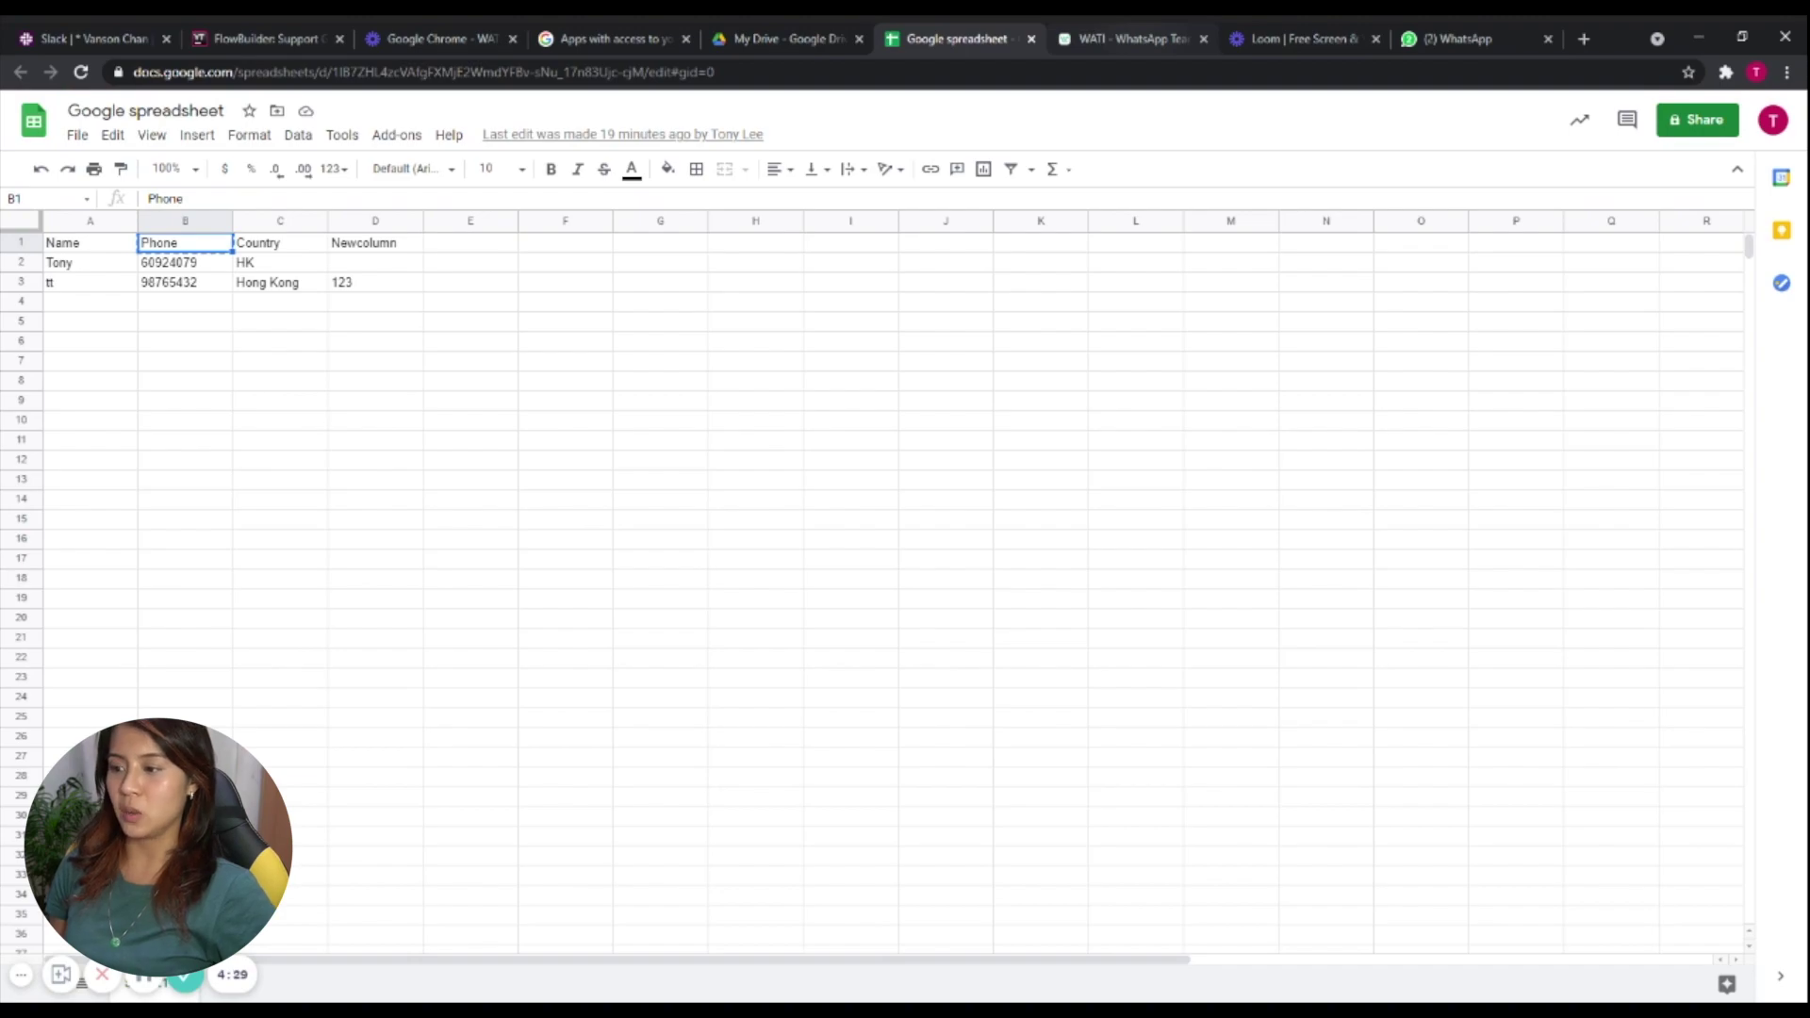
click(1131, 39)
text(Phone)
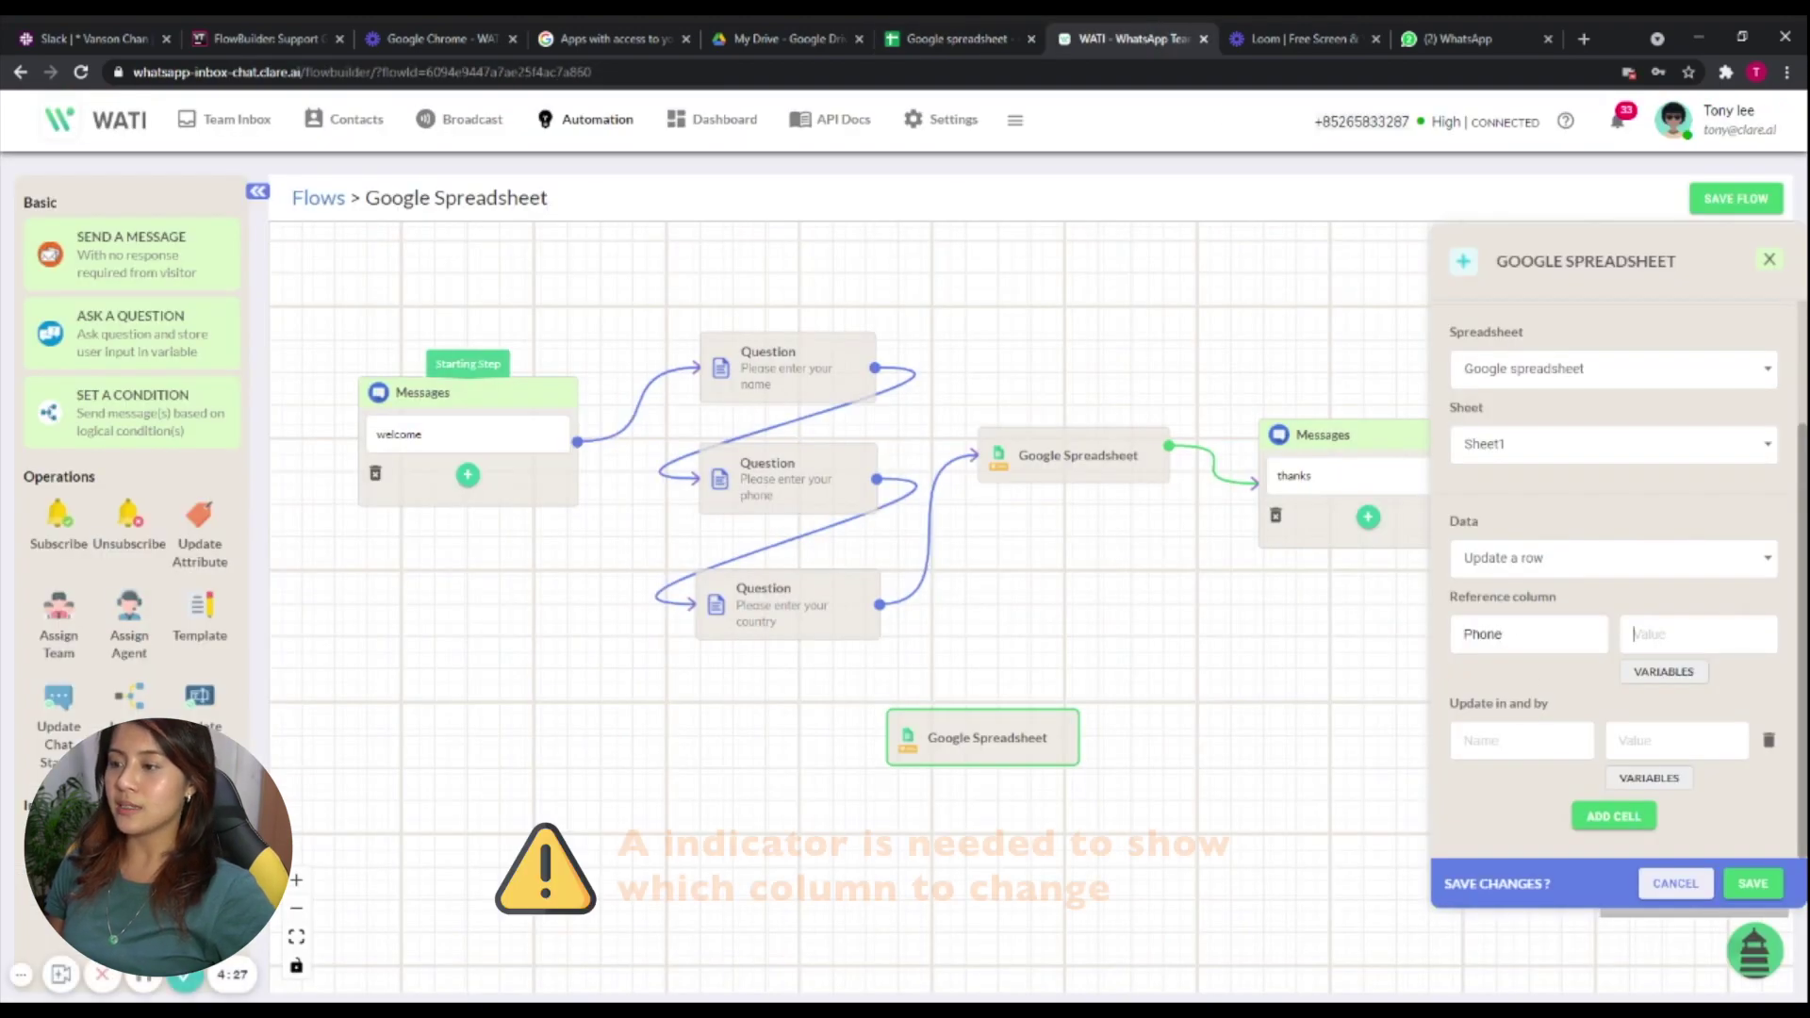
Set the reference value to 98765432 and update Newcolumn with 0000.
text(98765432)
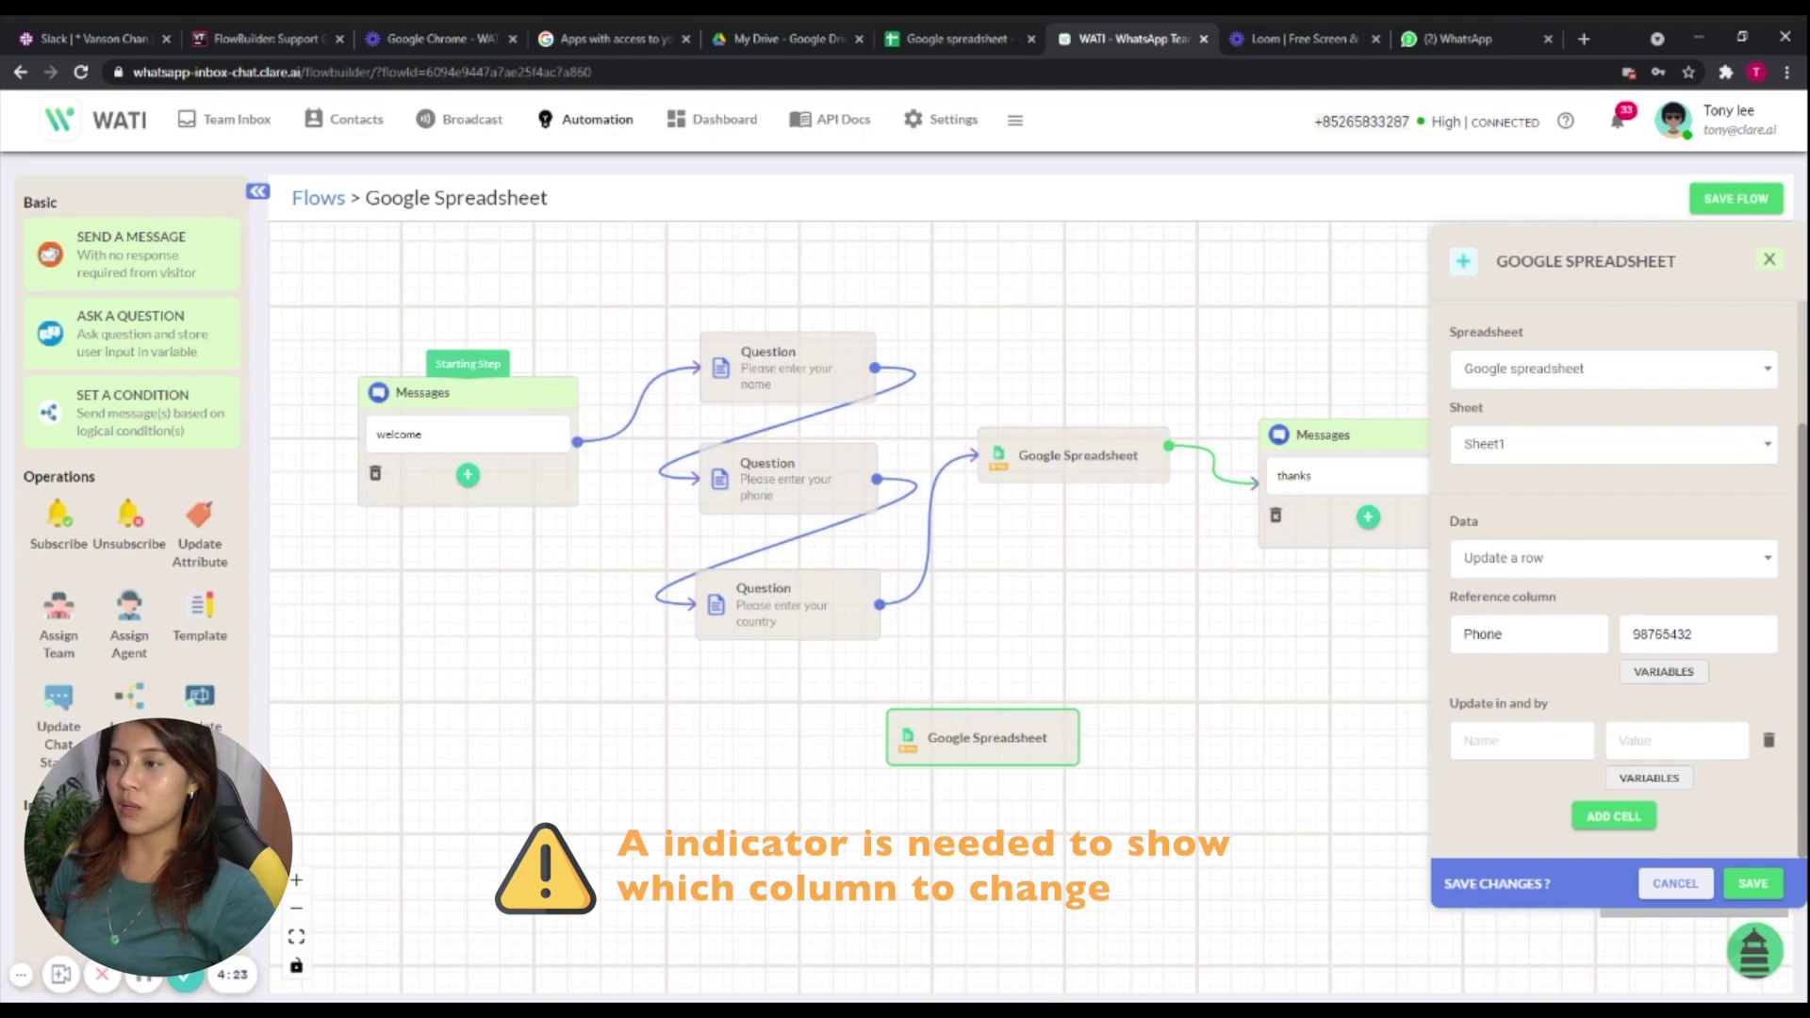
click(1508, 741)
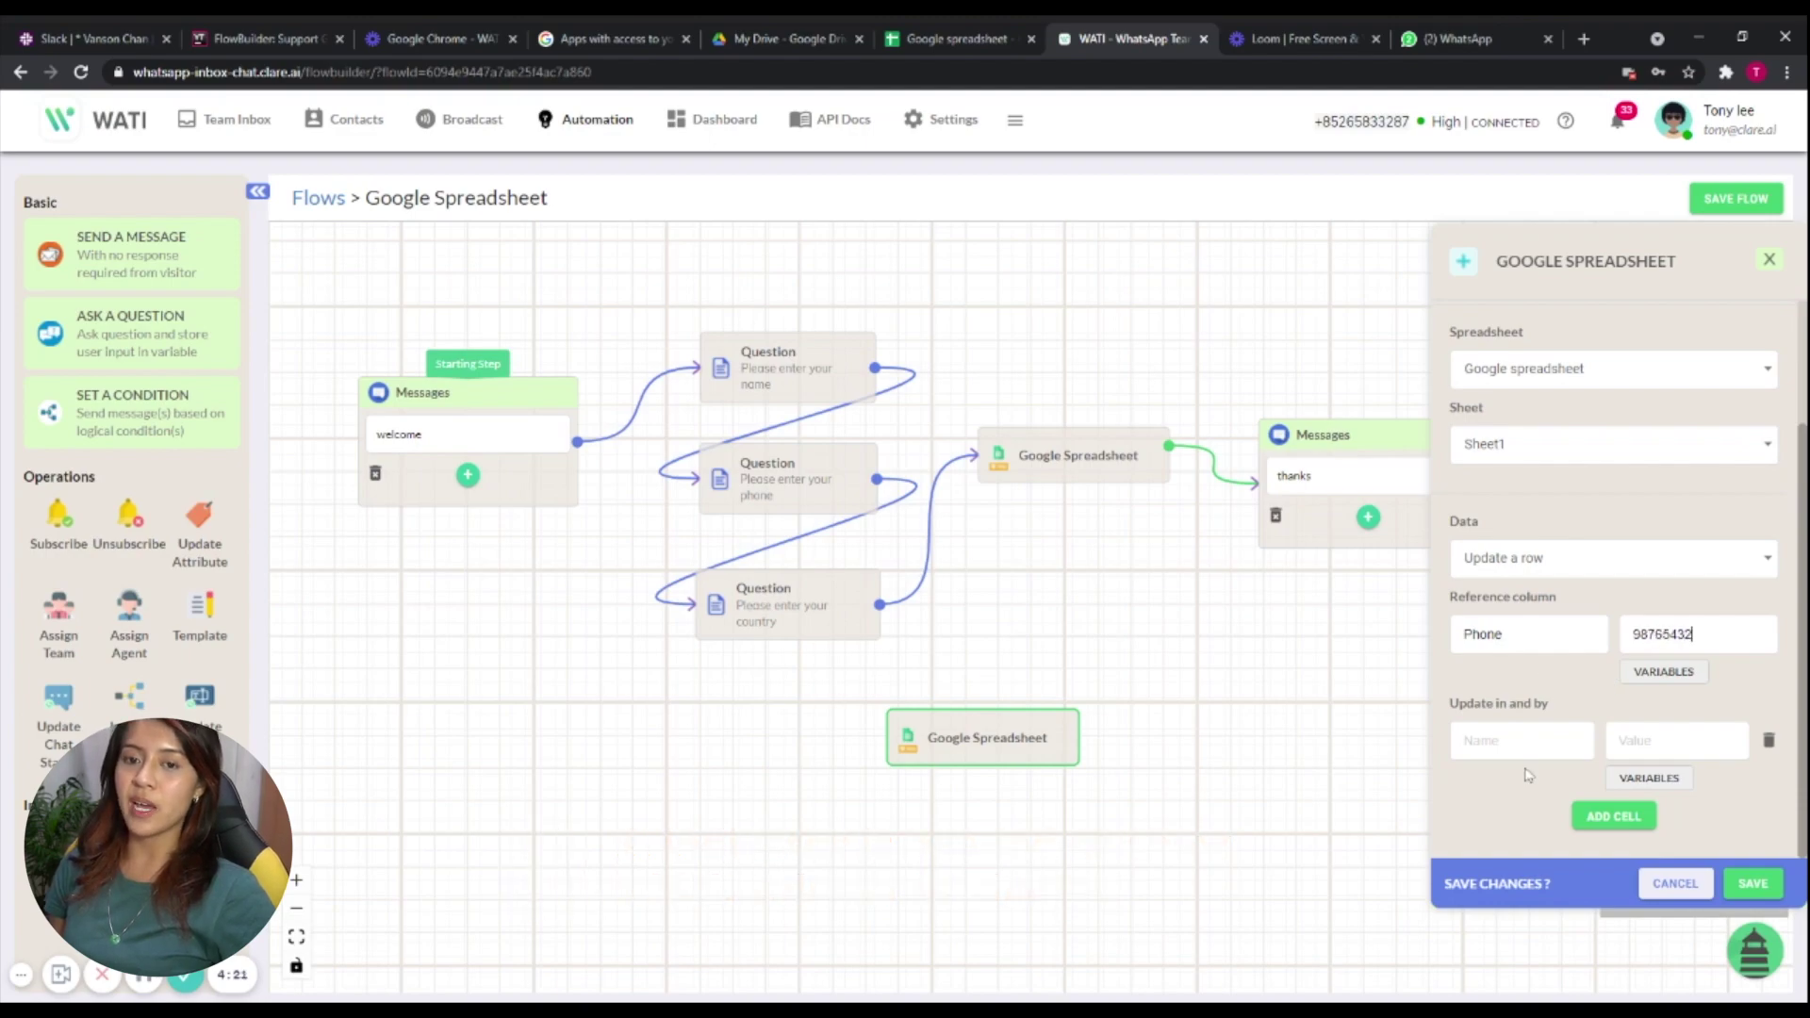
click(943, 38)
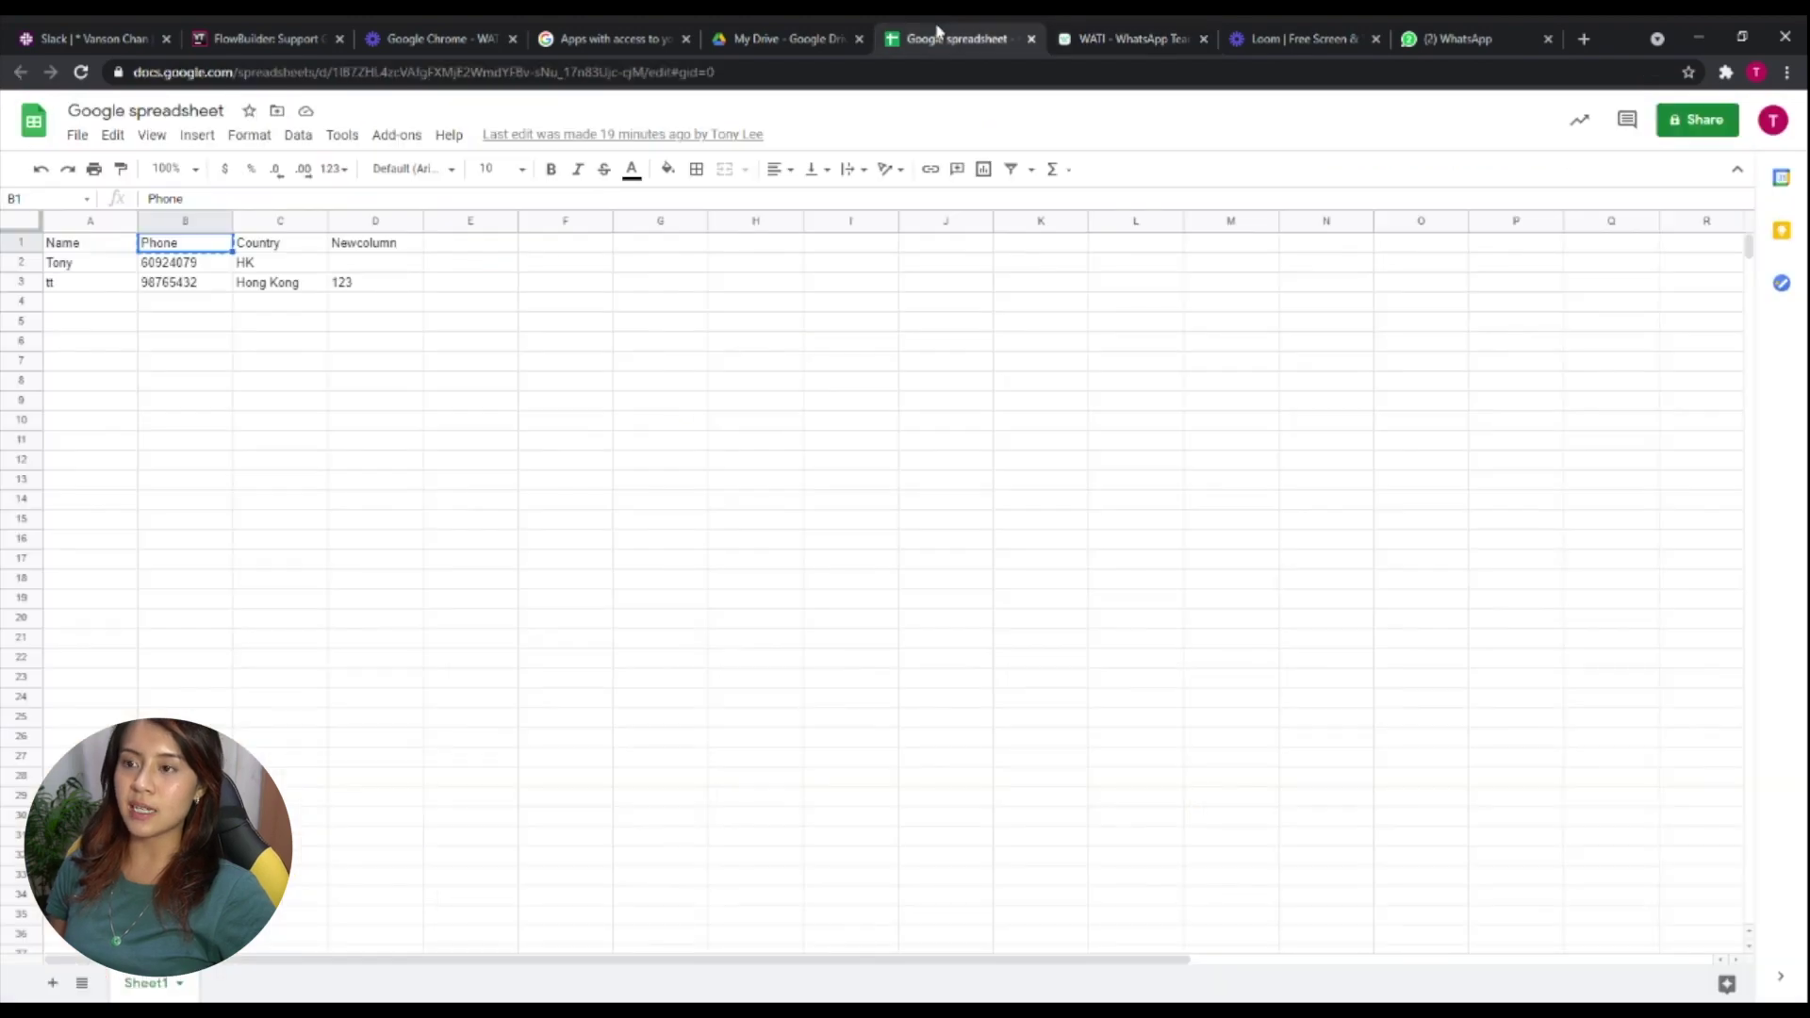
key(ctrl+c)
click(377, 284)
click(399, 249)
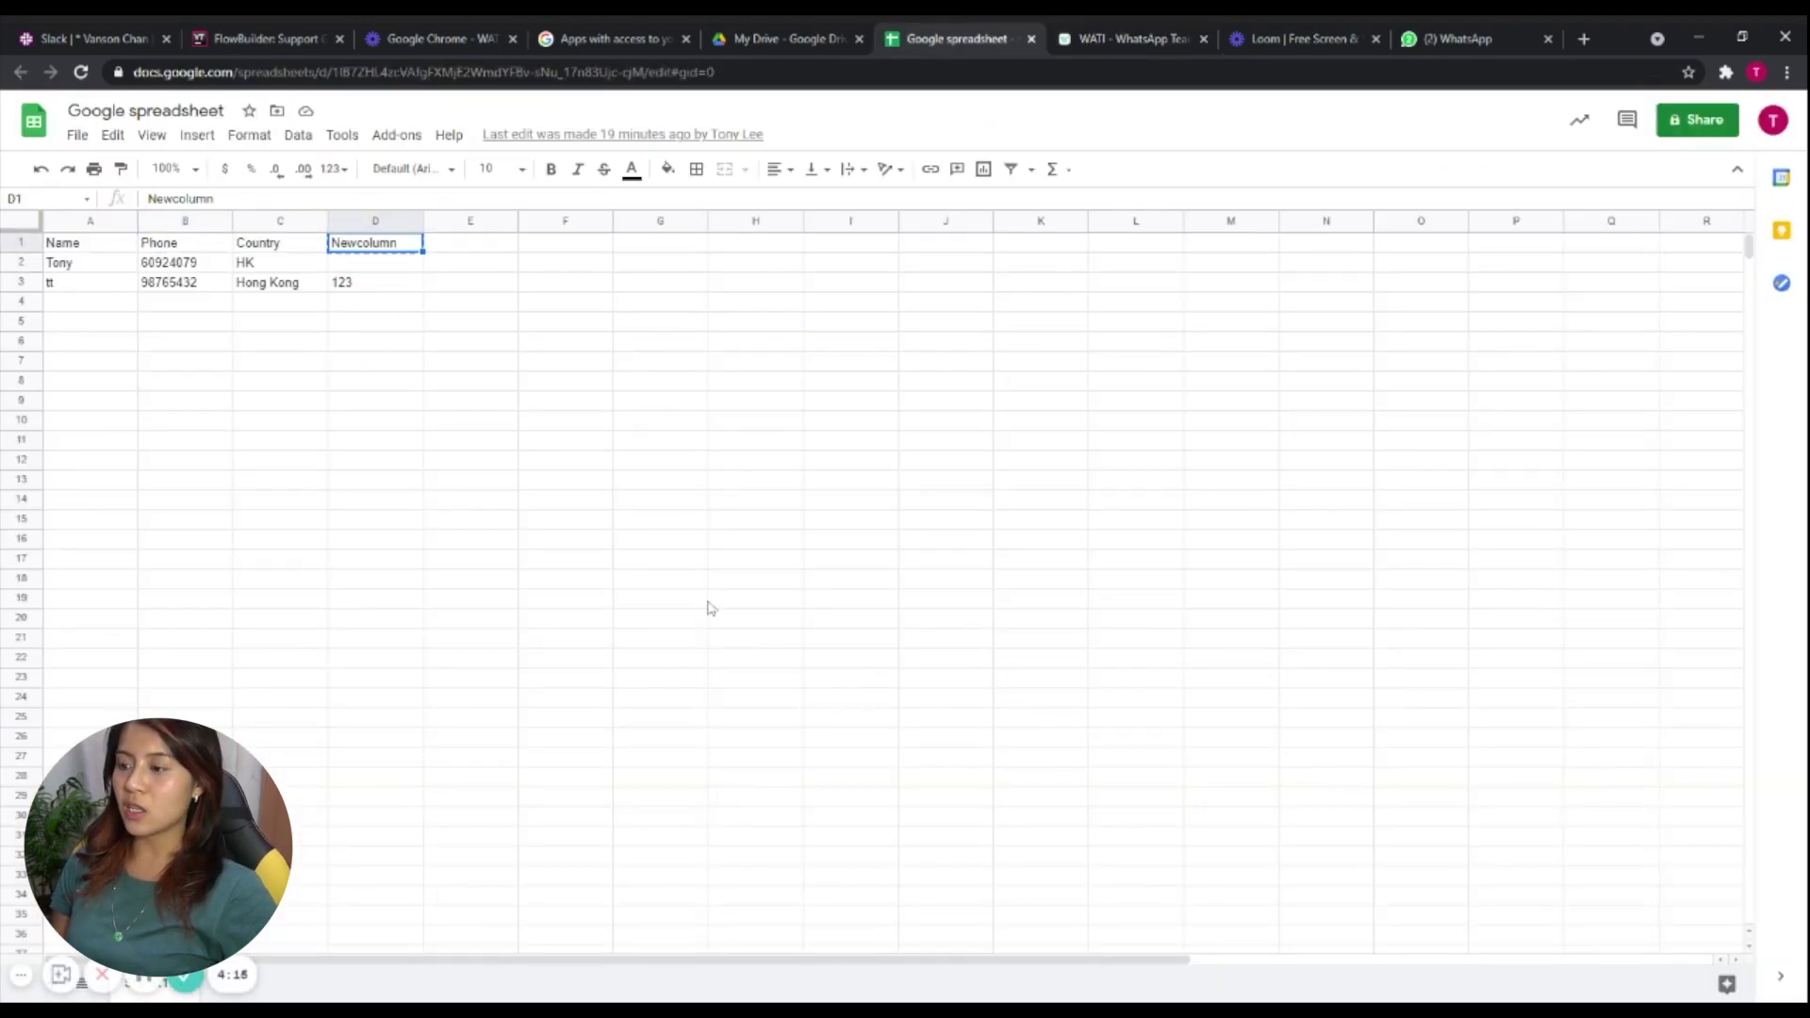
click(1076, 31)
key(ctrl+v)
click(1620, 740)
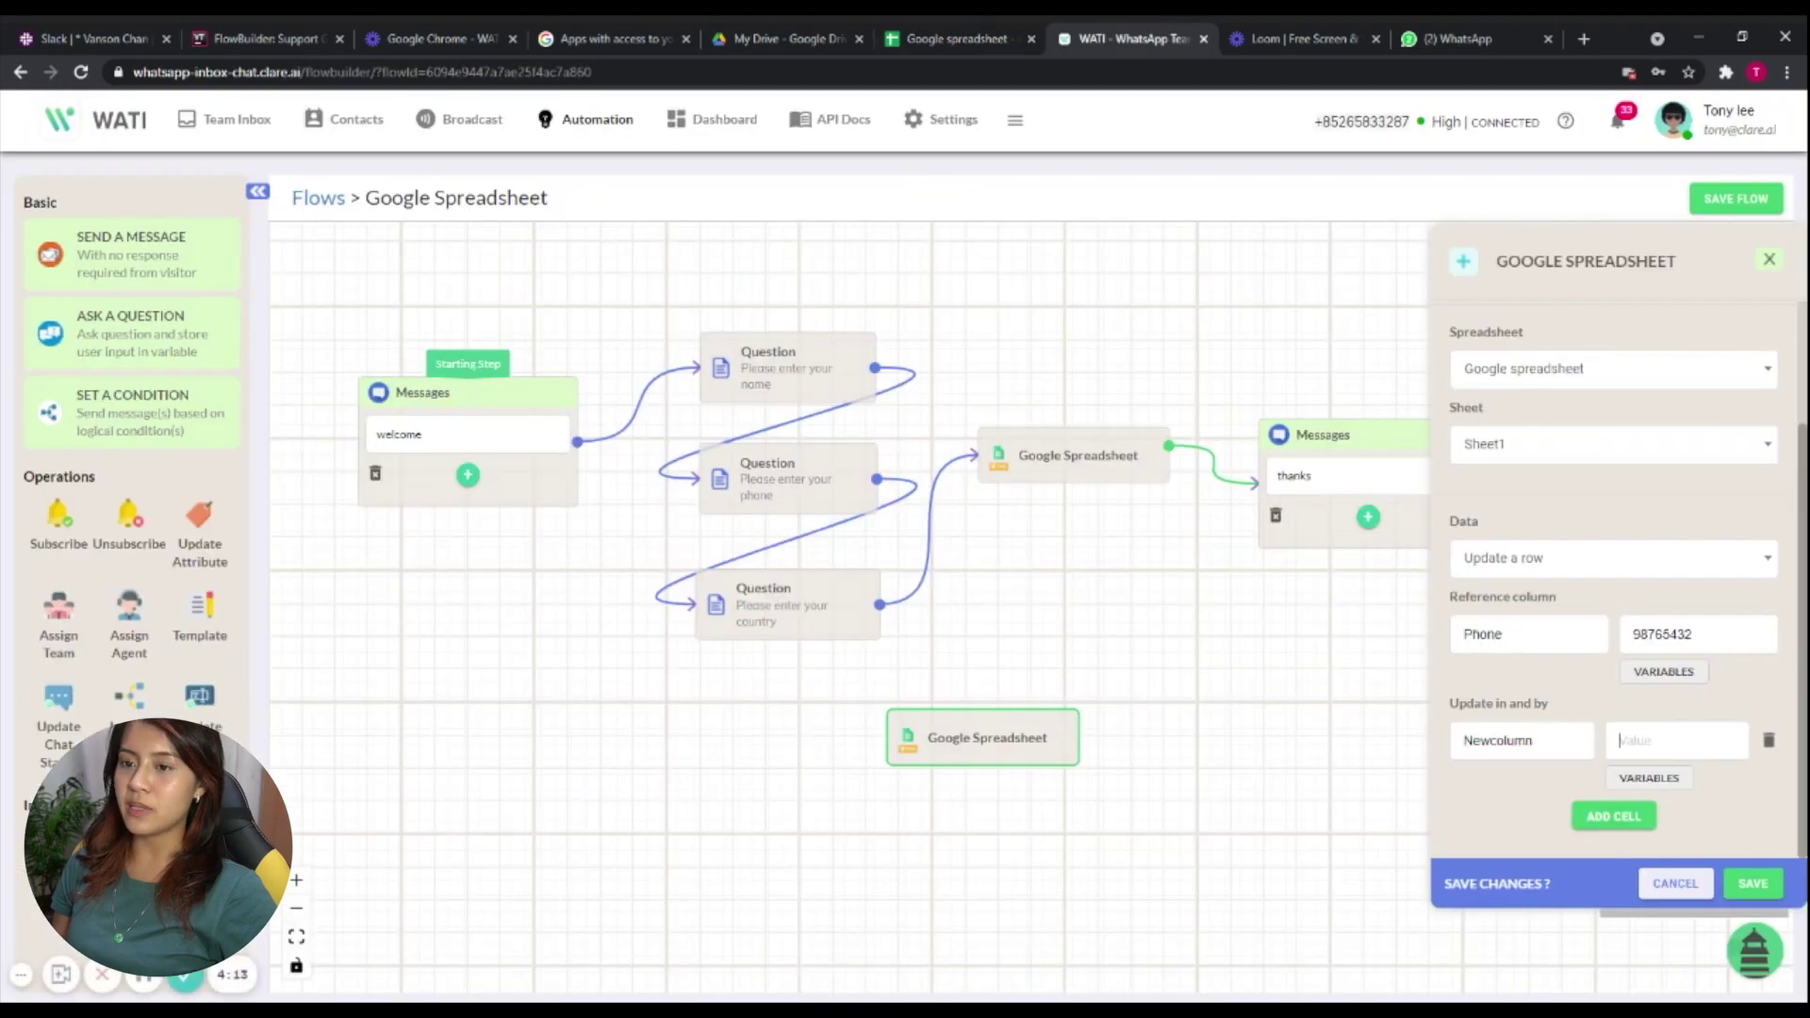
text(0000)
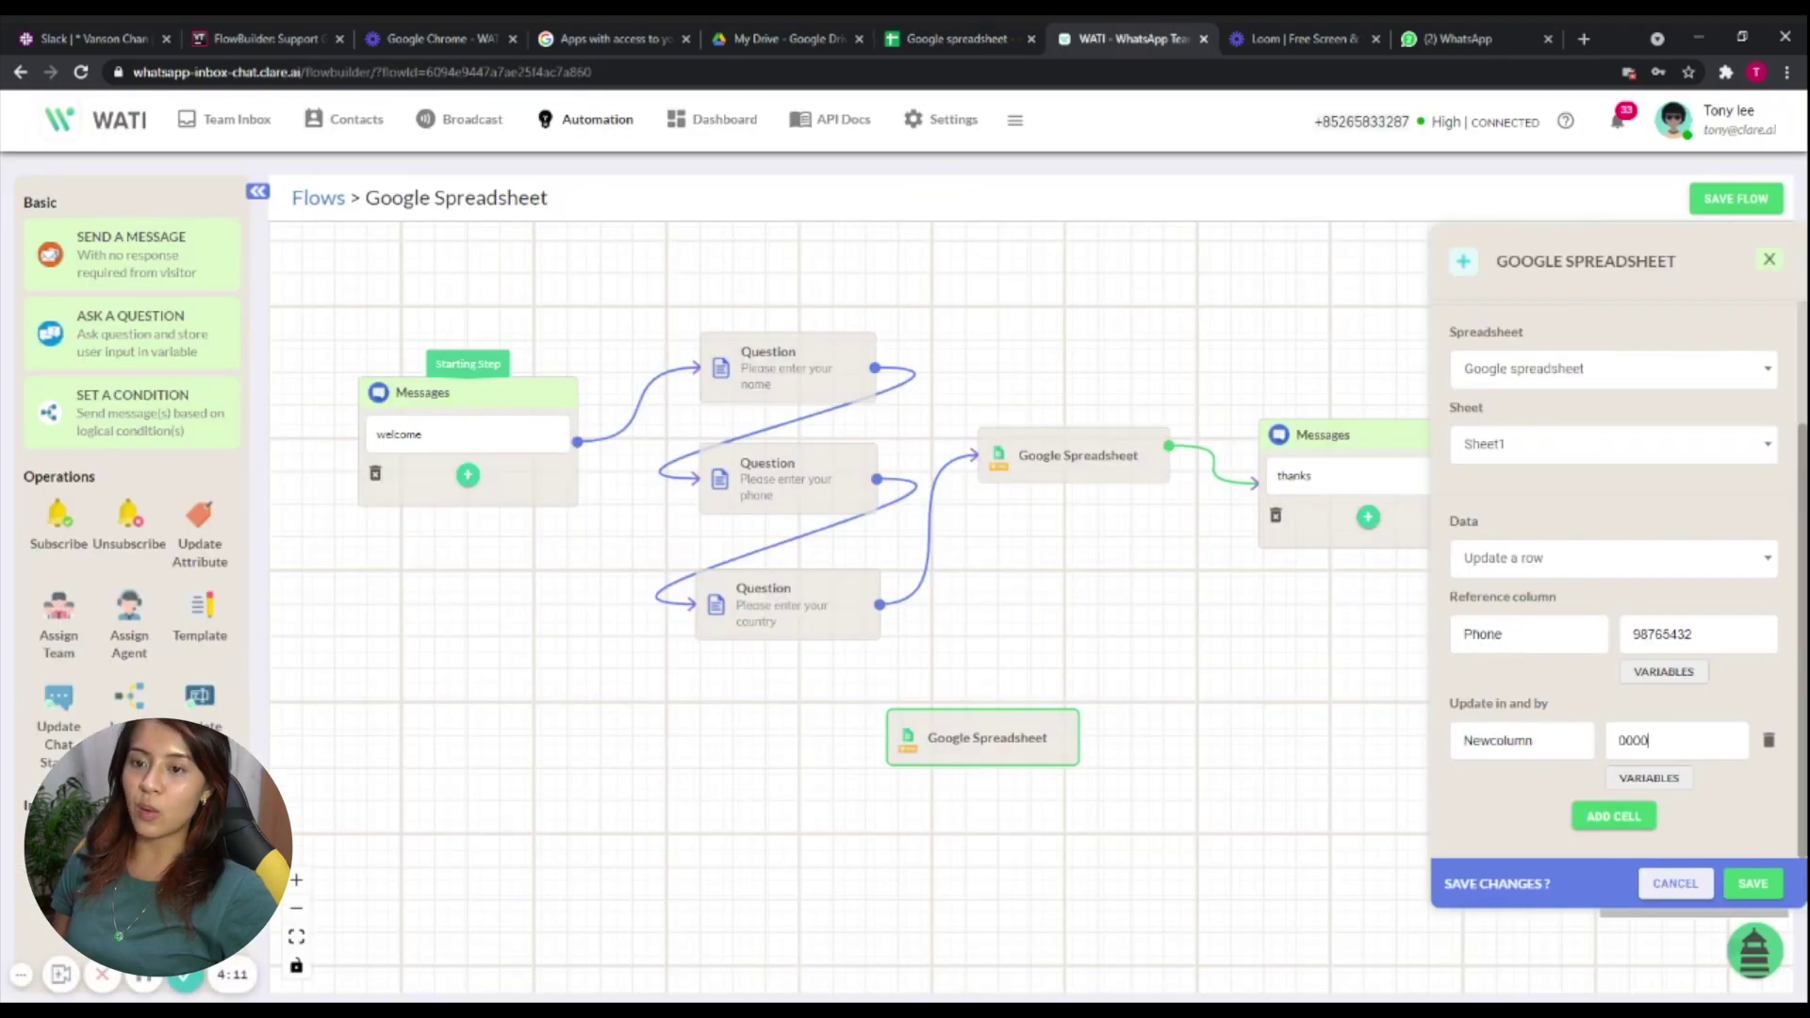
Add a second column-value pair, clearing a mistakenly pasted Hong Kong entry.
click(1613, 816)
click(980, 38)
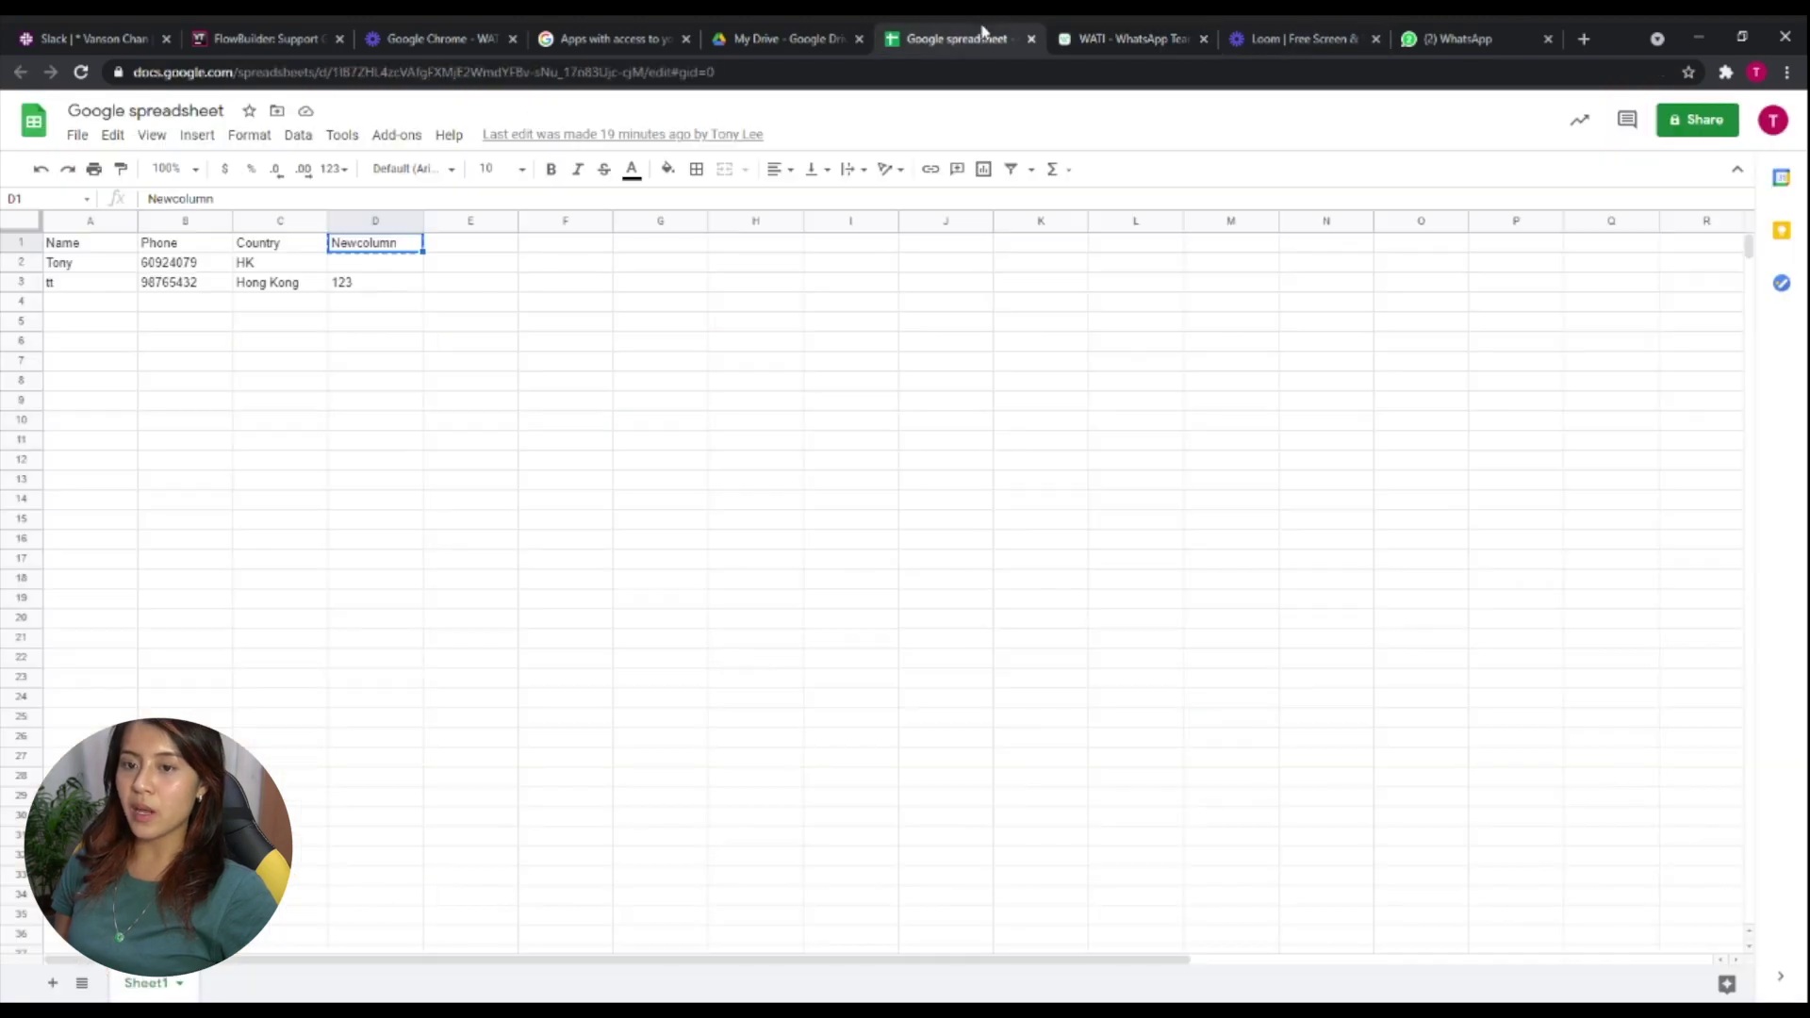
click(299, 287)
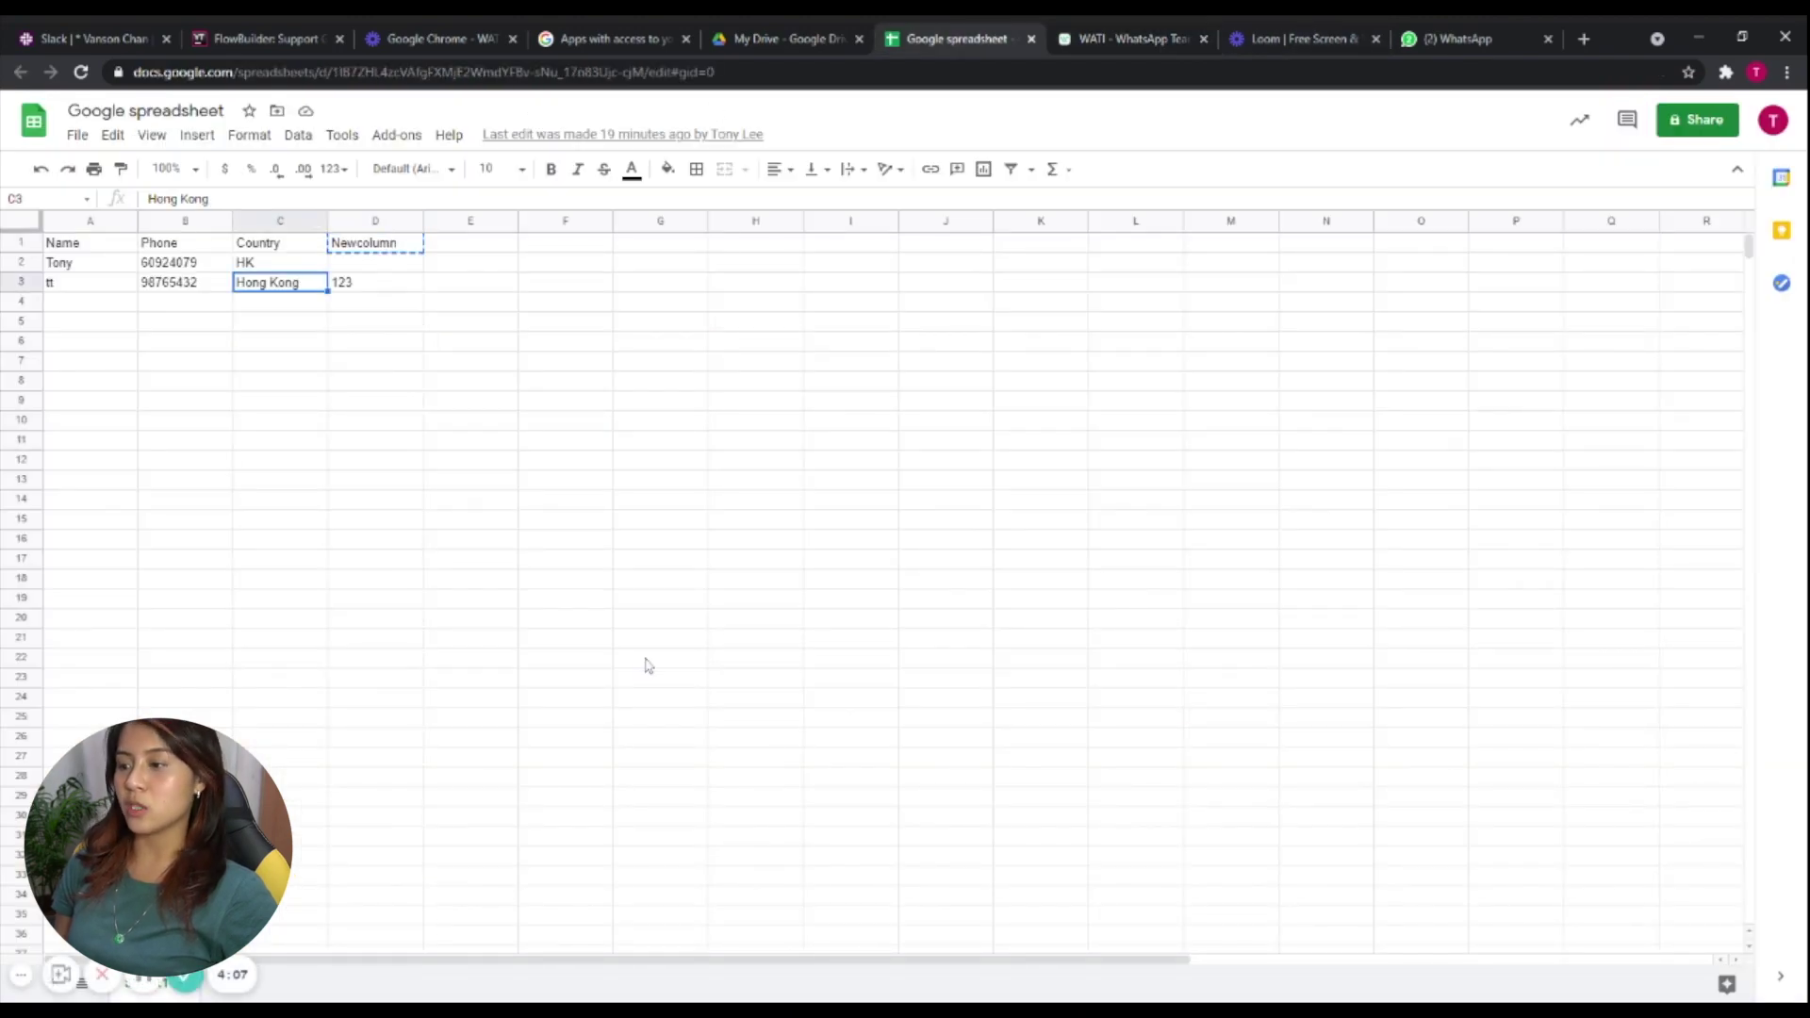
key(ctrl+c)
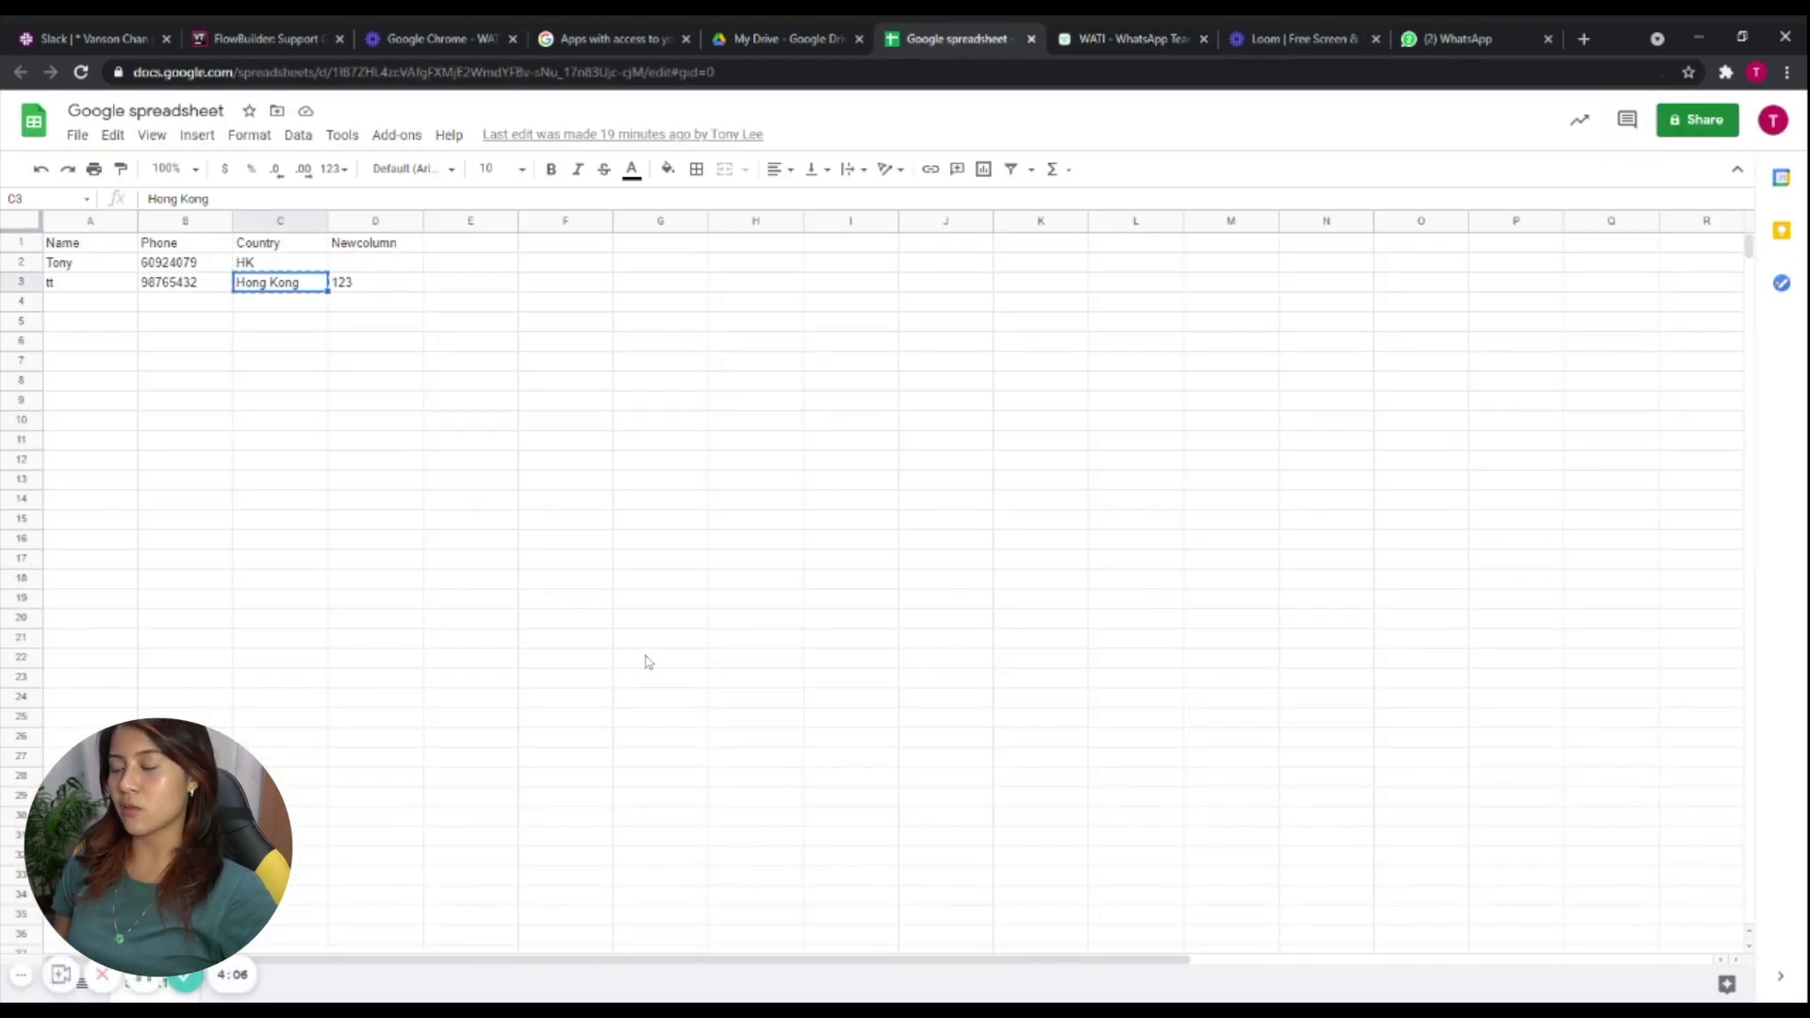
click(1144, 31)
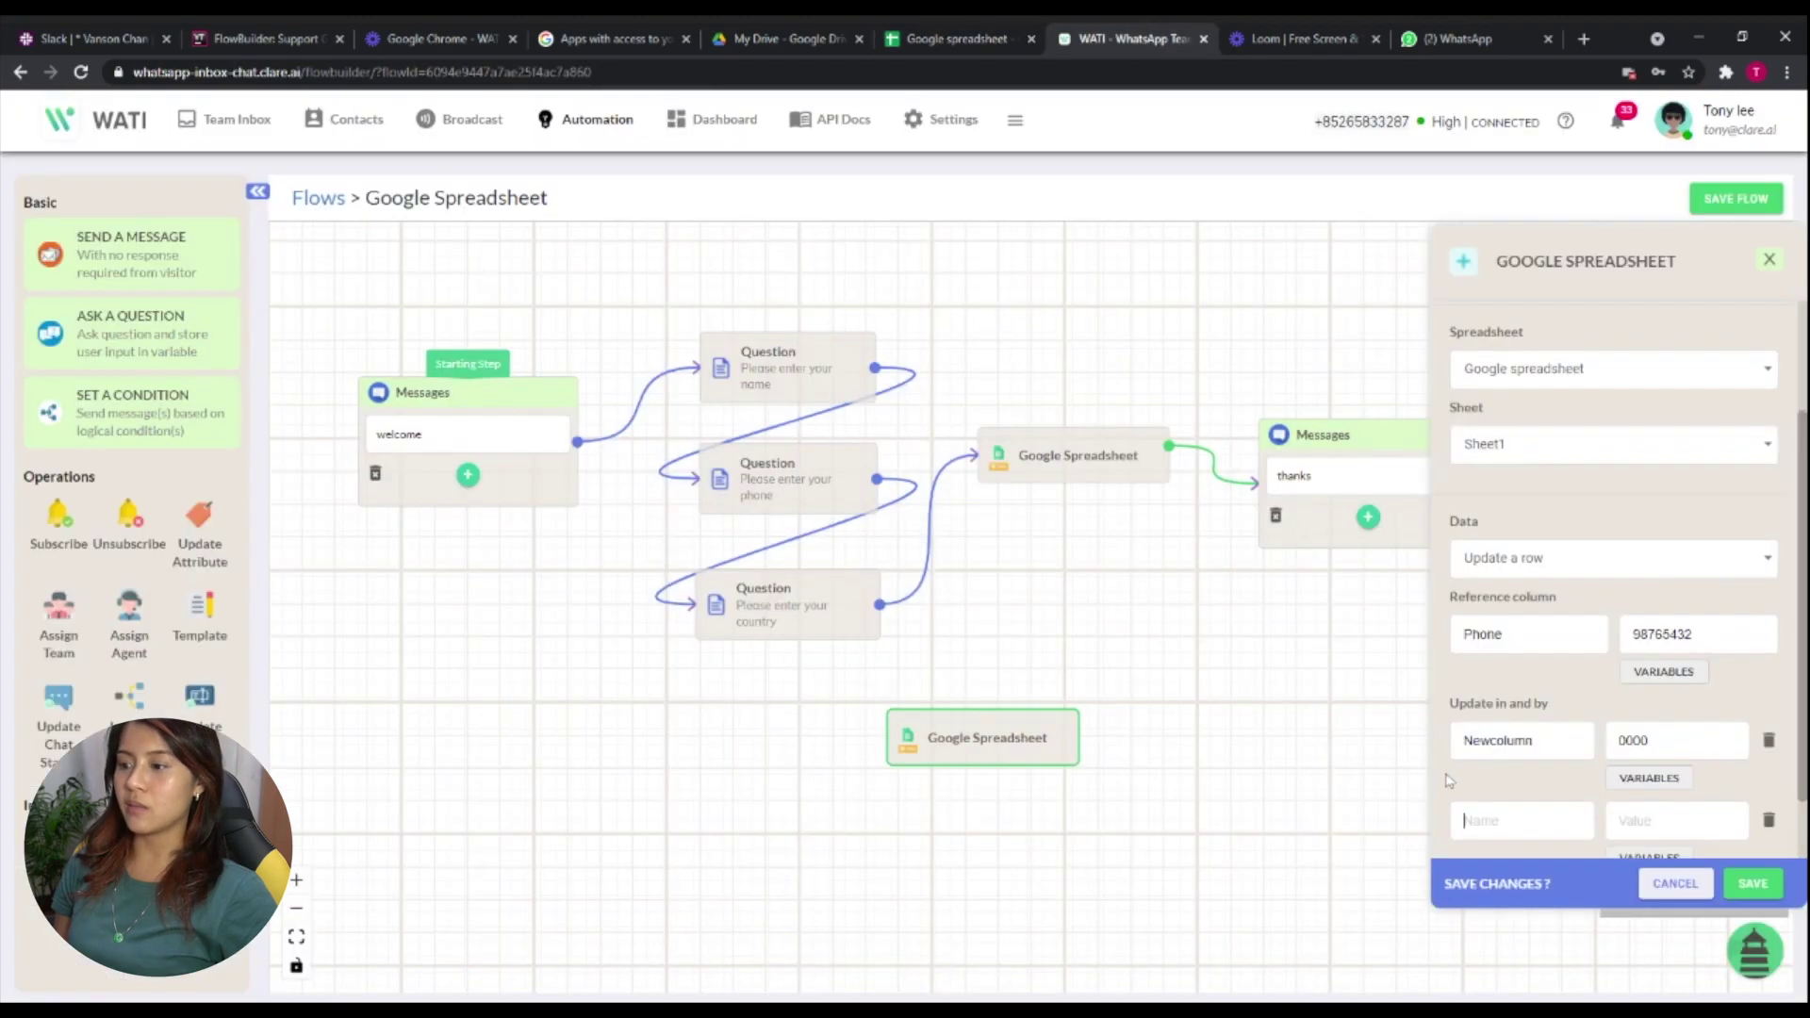
scroll(1612, 566, down, 2)
click(1521, 740)
key(ctrl+v)
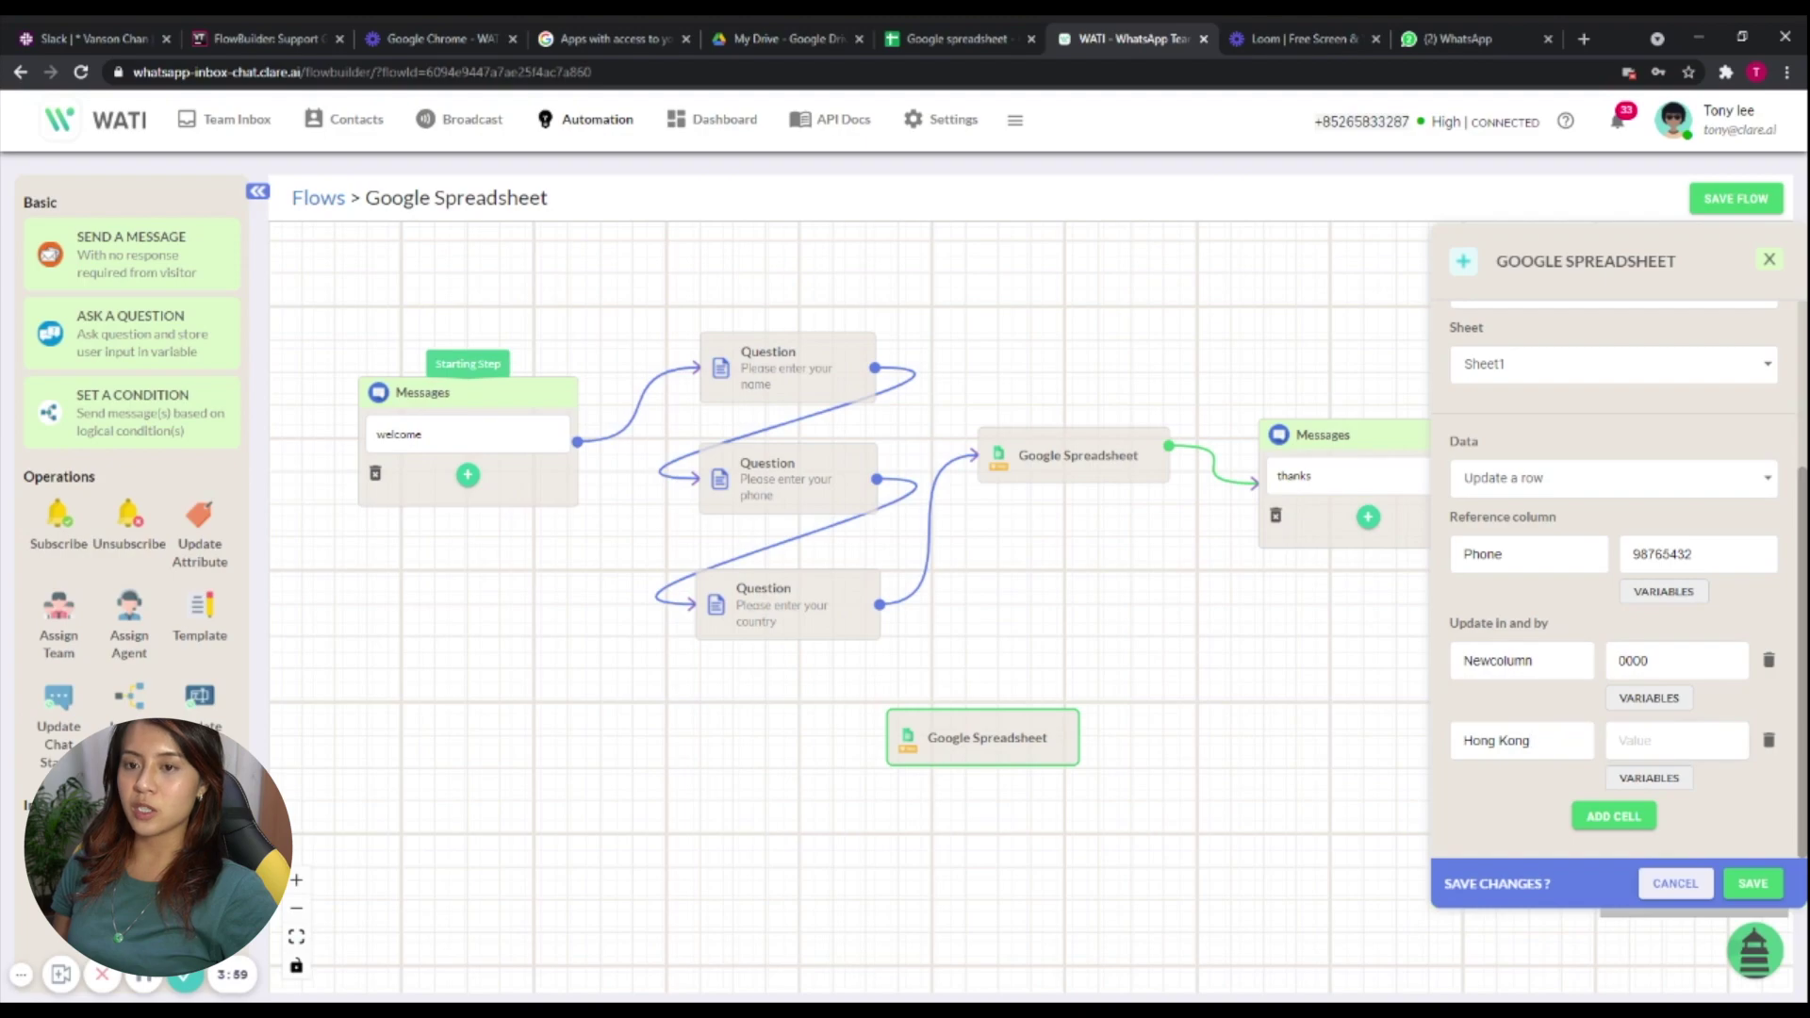
key(ctrl+a)
key(BackSpace)
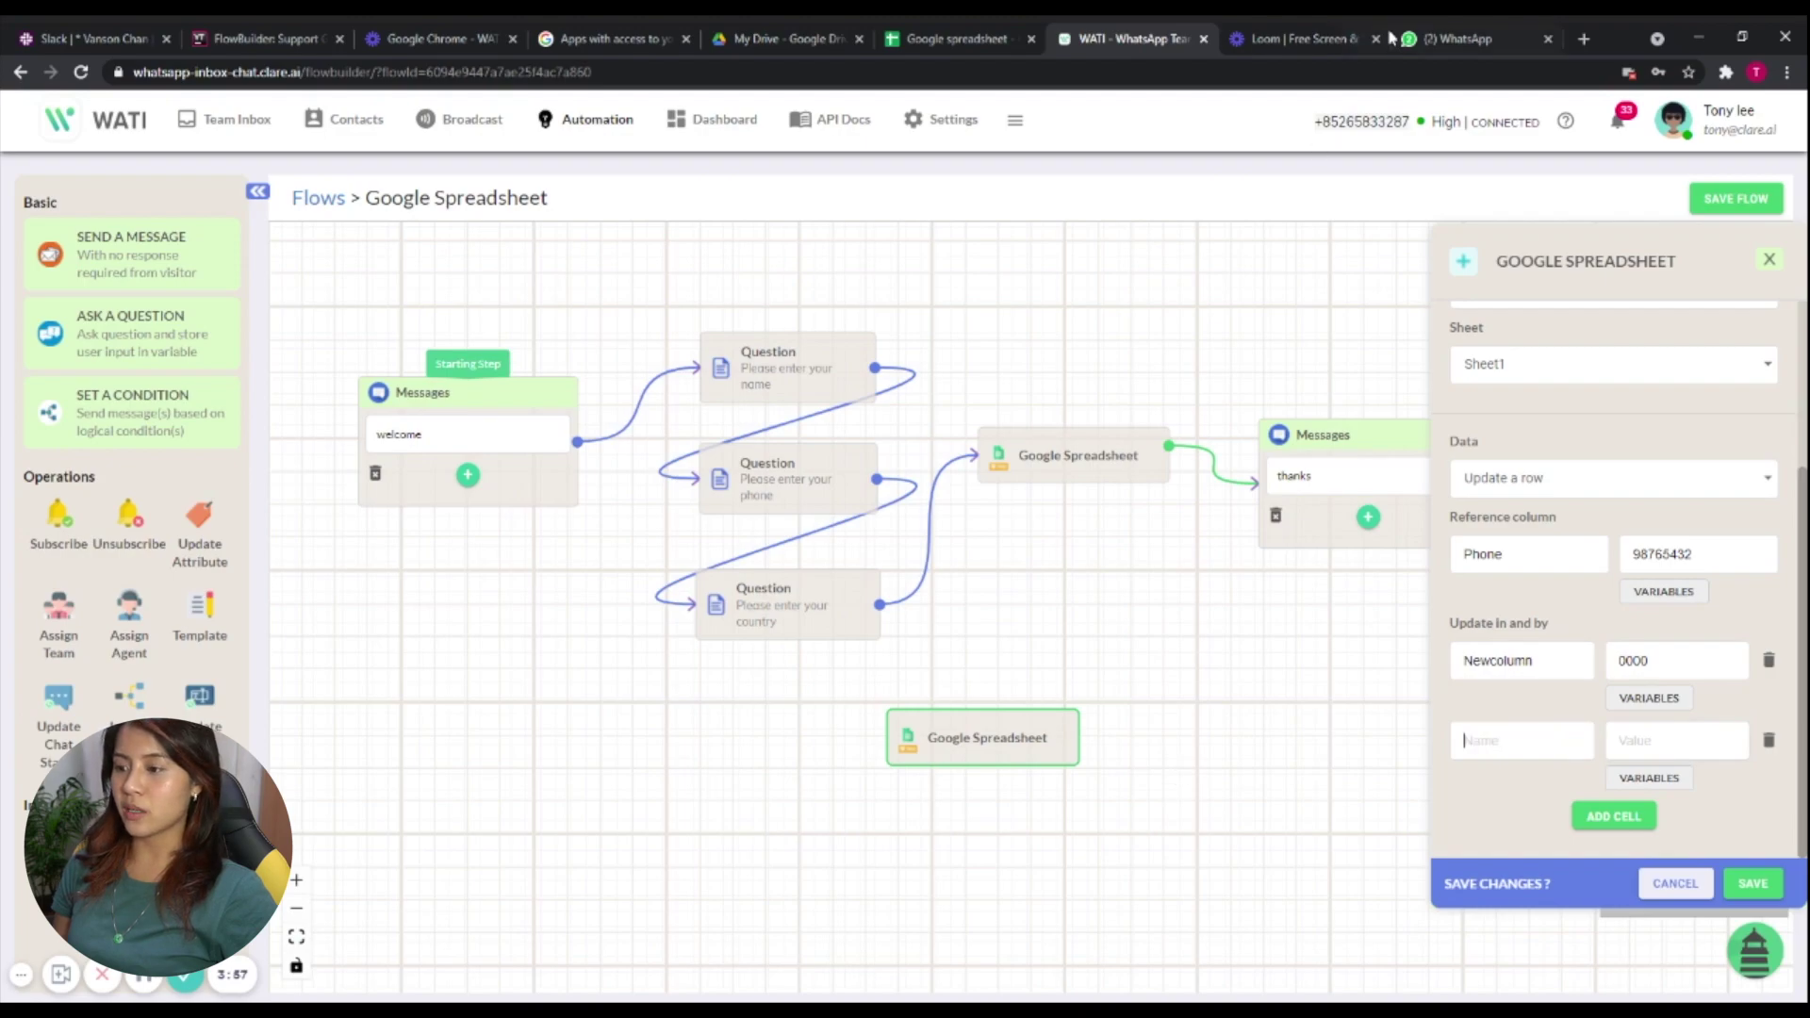
Set the second column to Country with value India and save the step.
click(988, 31)
key(Up)
key(Up)
key(ctrl+c)
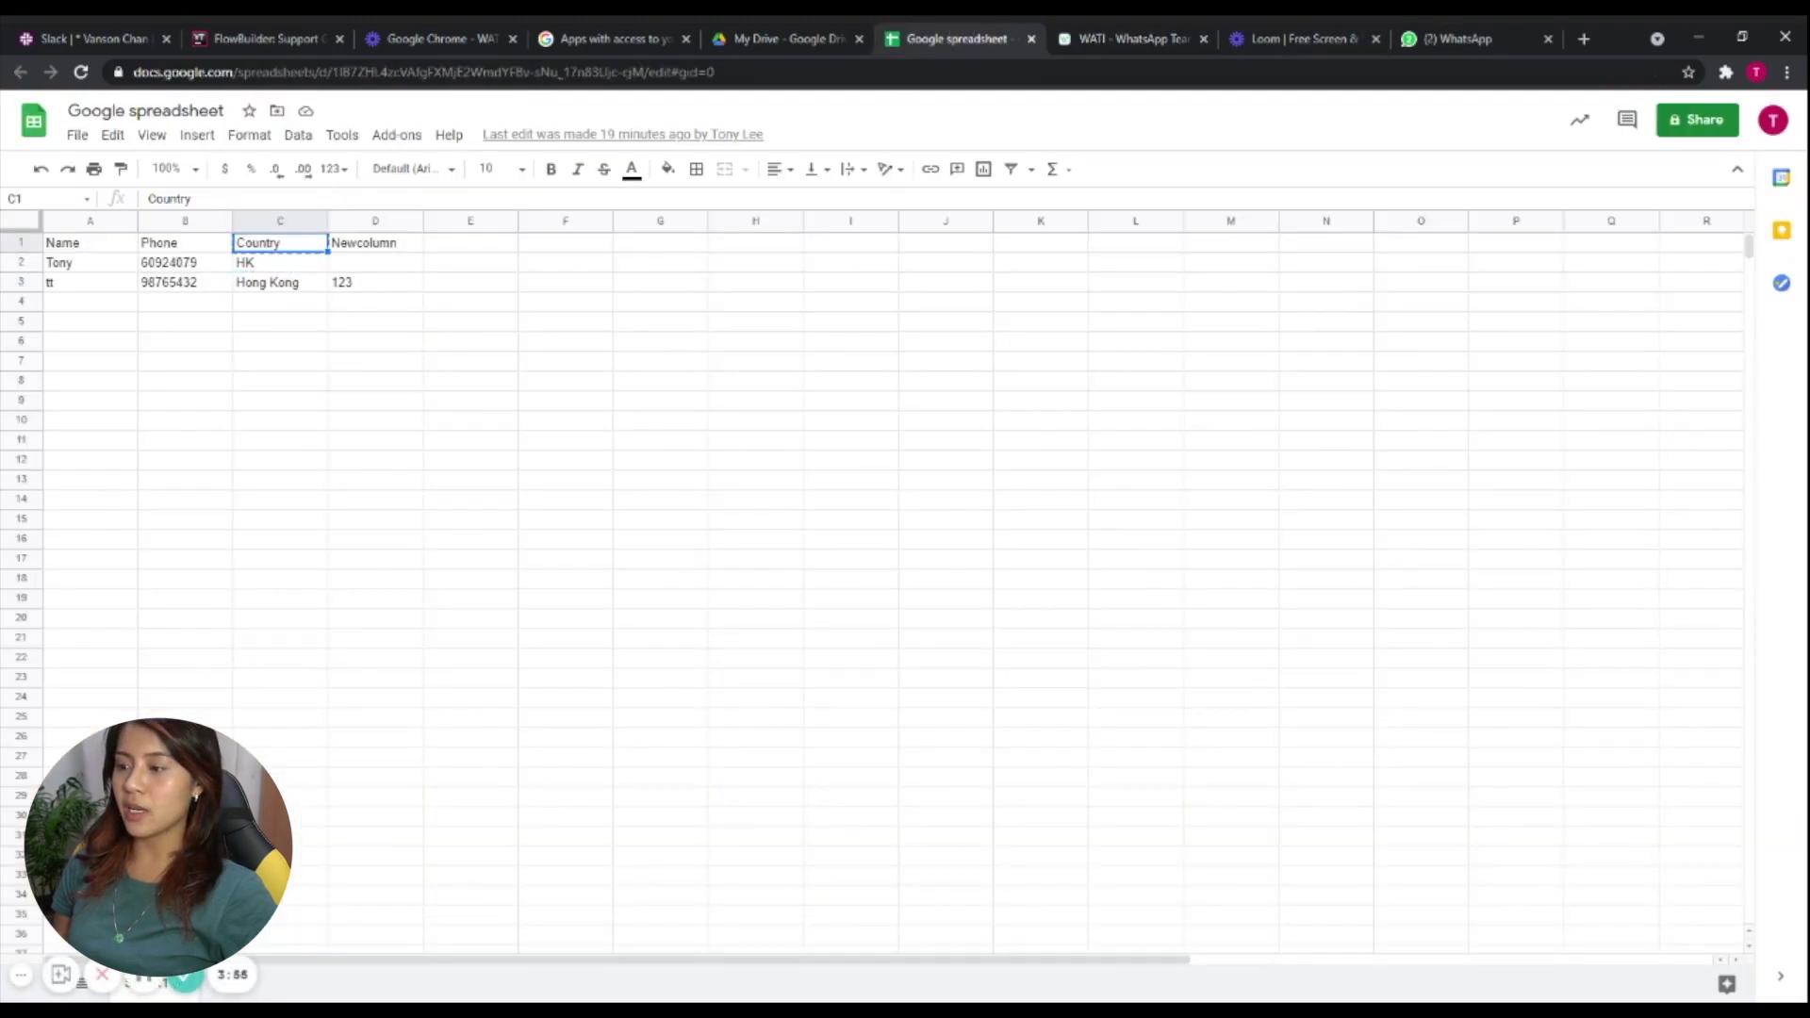
click(1167, 34)
key(ctrl+v)
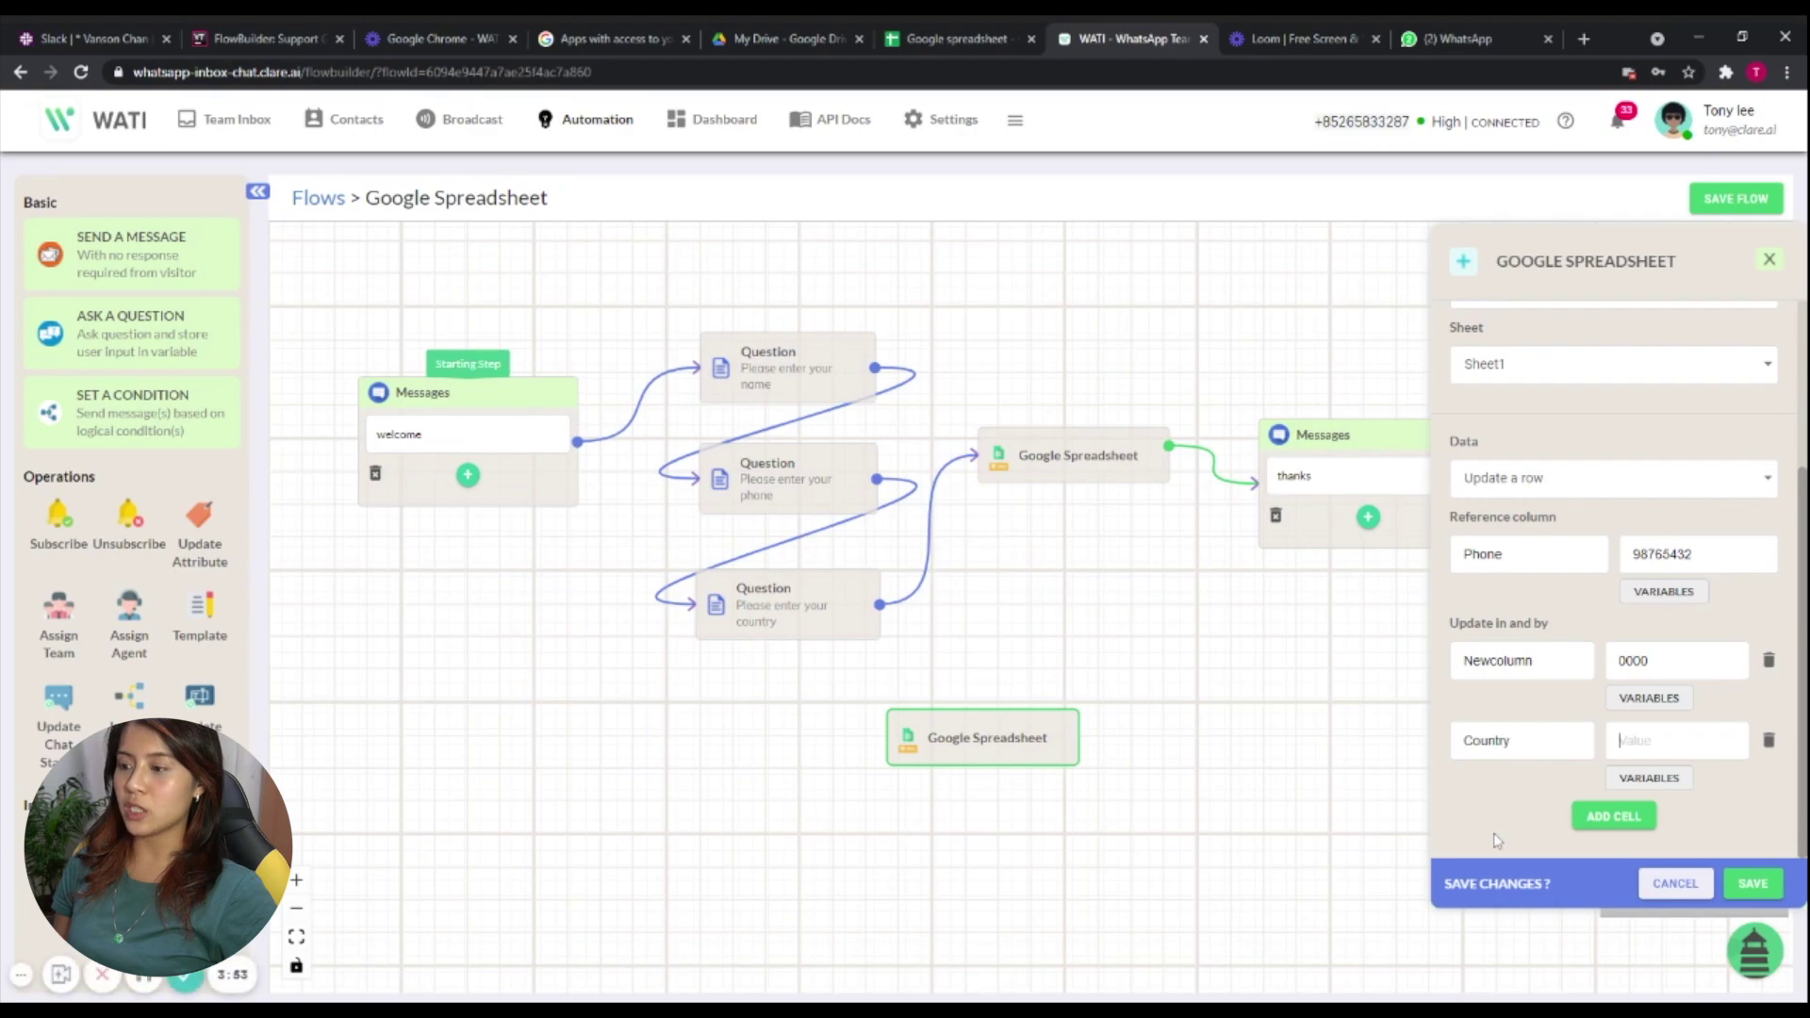
text(India)
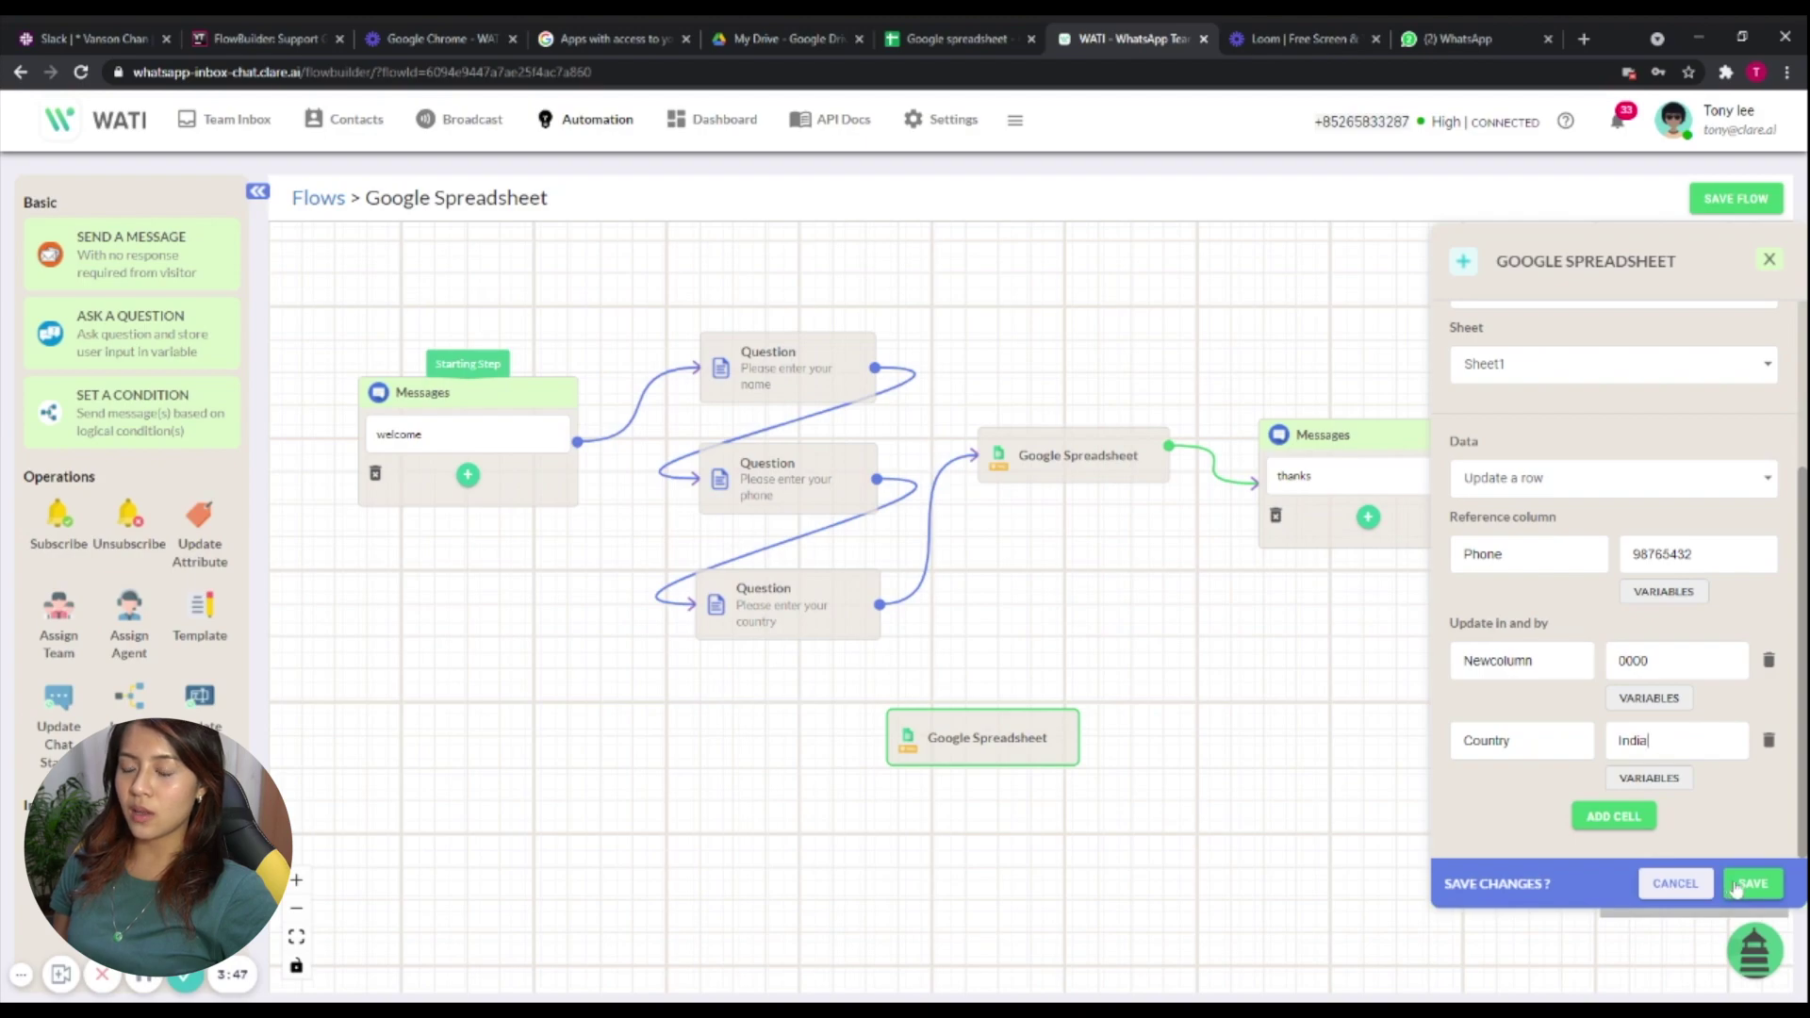
click(1752, 883)
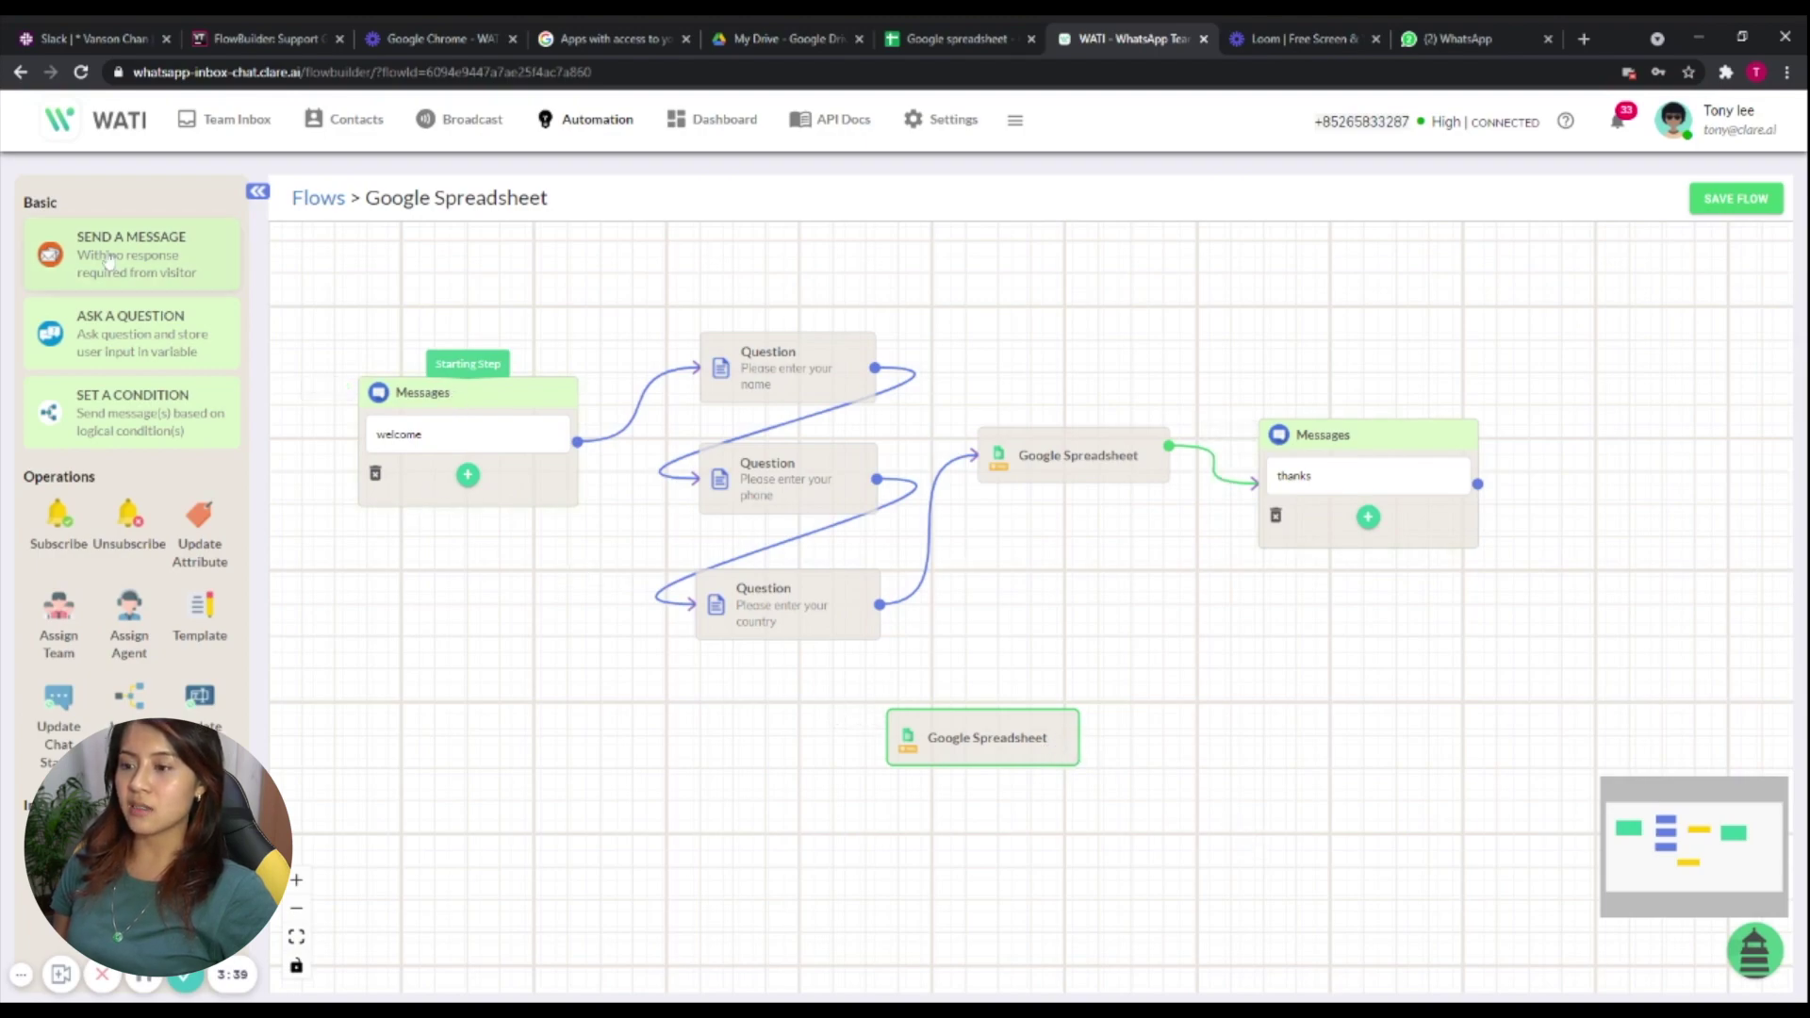
Add a new text message step reading 'fail' below the thanks step.
drag(111, 261, 1383, 677)
click(1381, 668)
click(1324, 699)
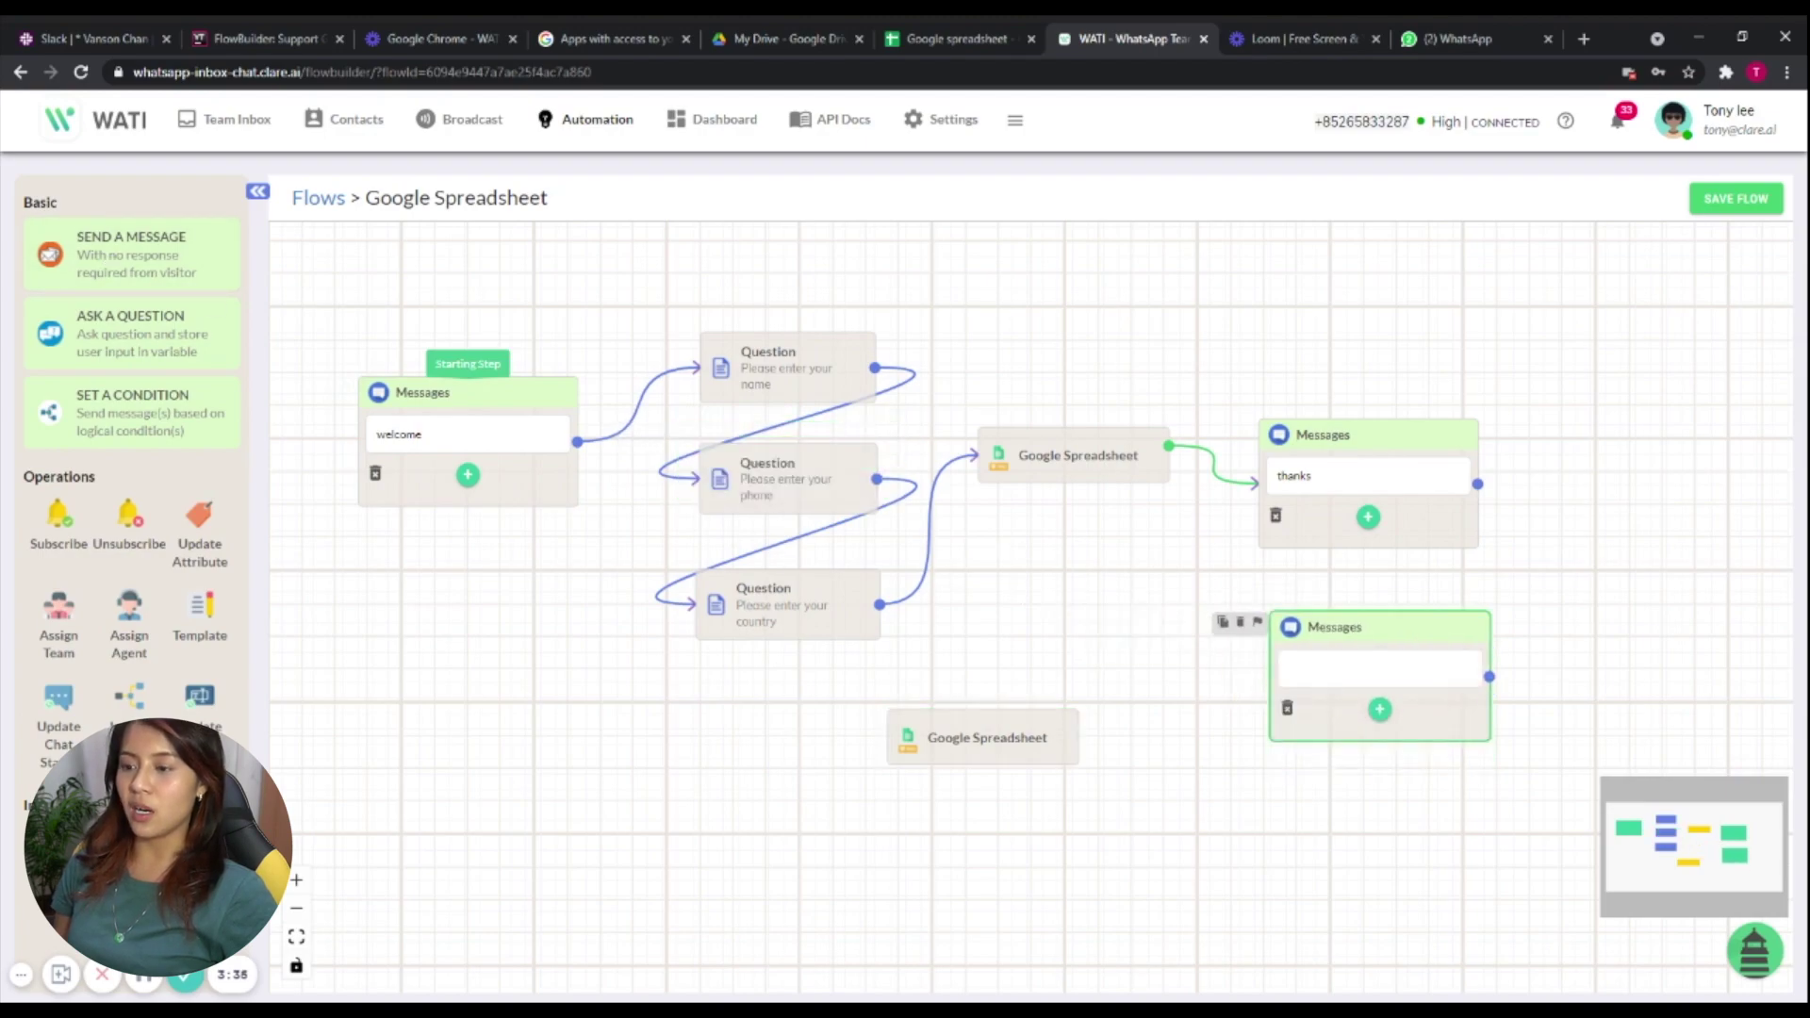
text(fail)
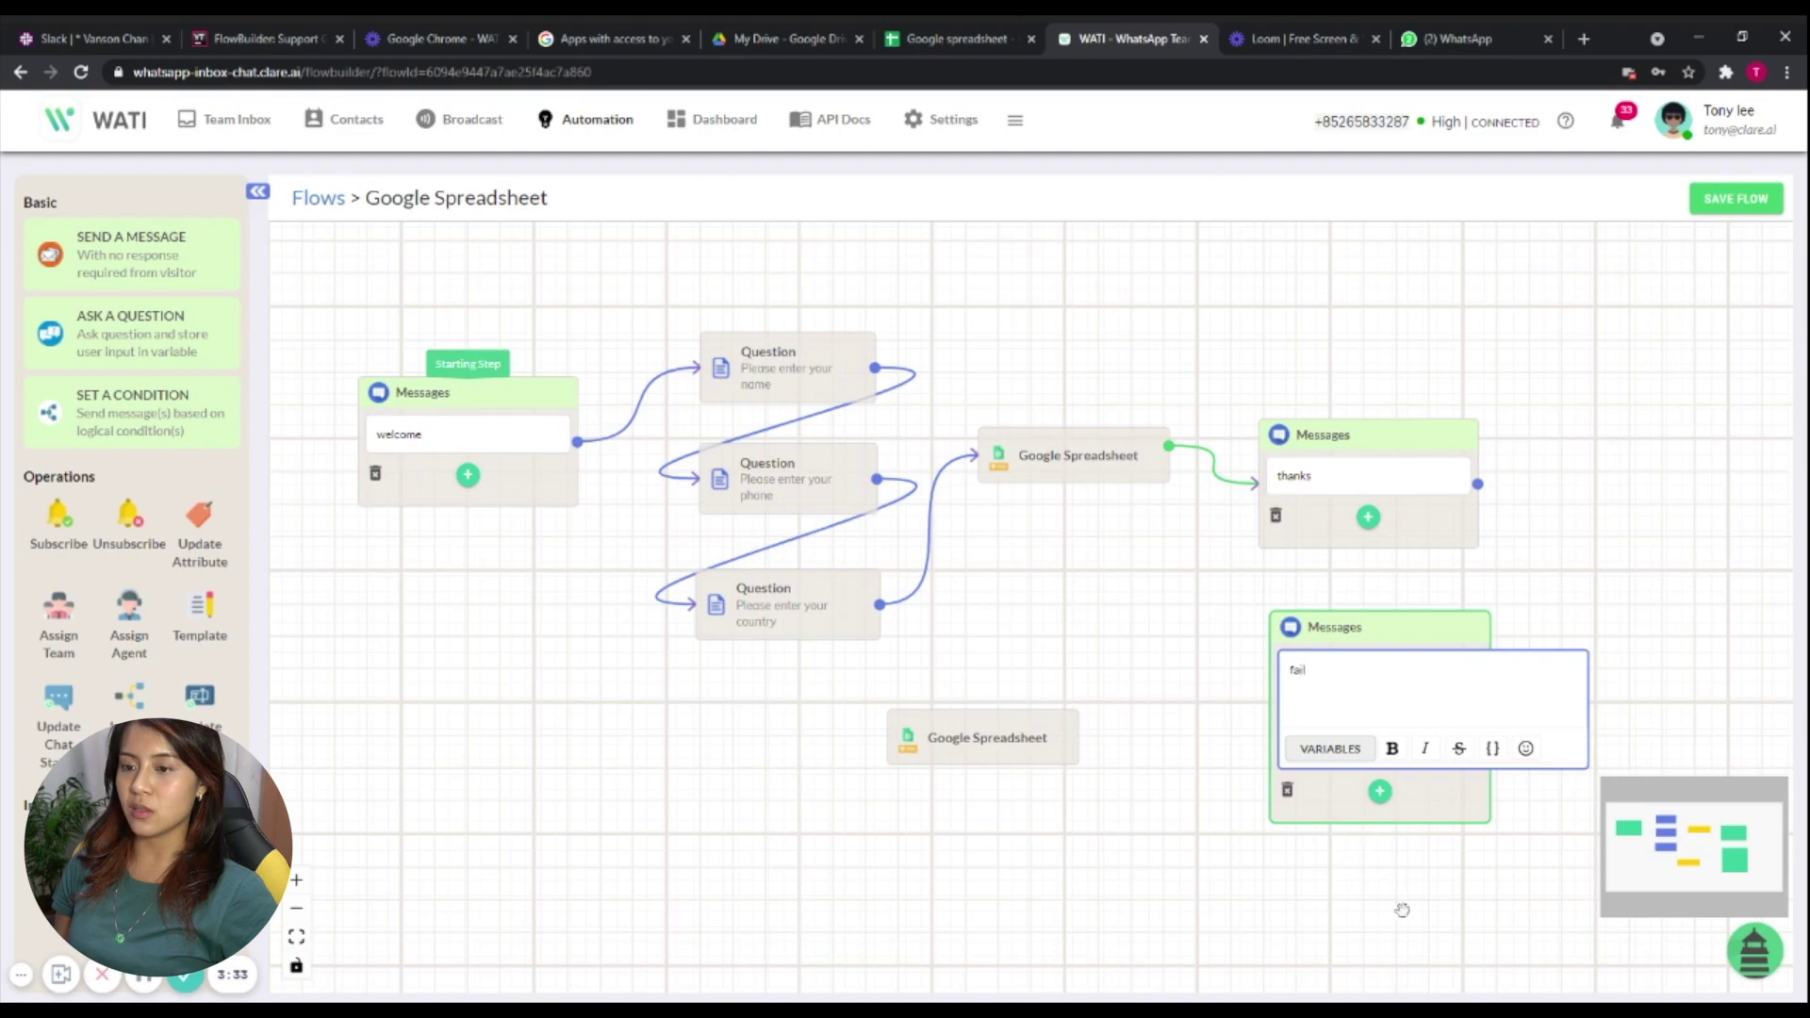
click(1403, 910)
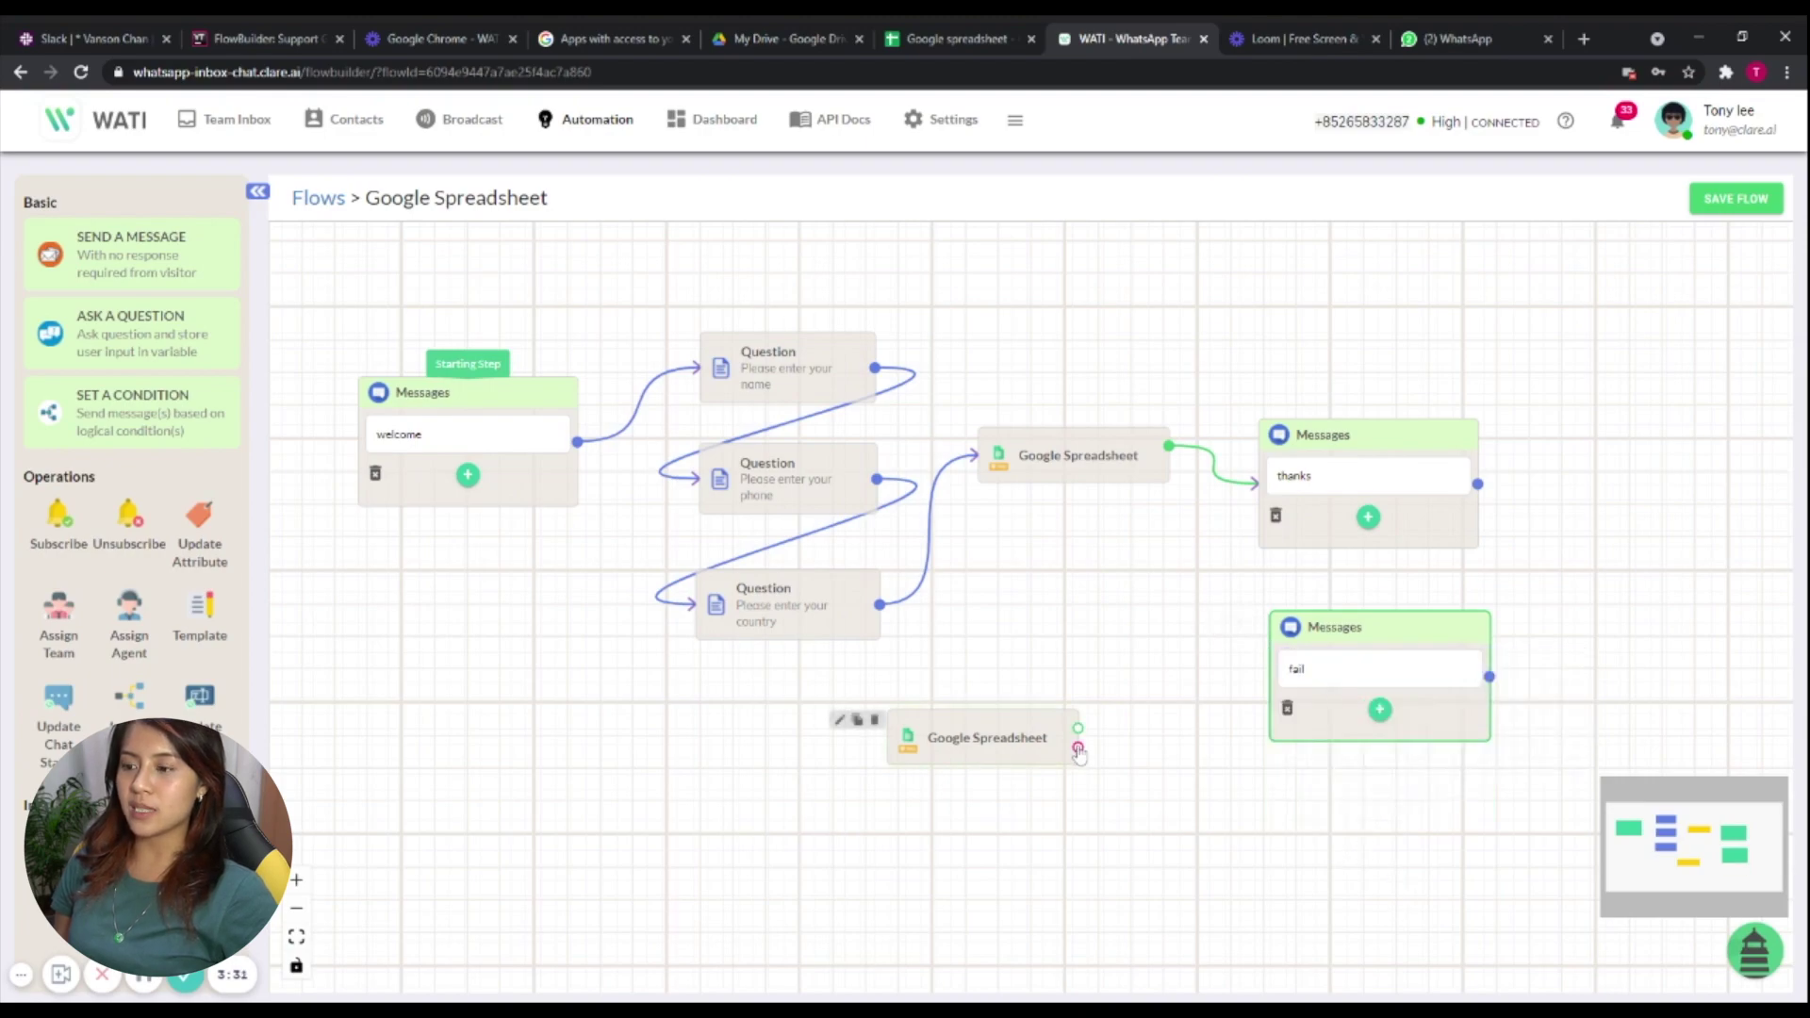
Link welcome to the lower spreadsheet step, success to thanks, both failures to fail, and save.
drag(1079, 750, 1268, 676)
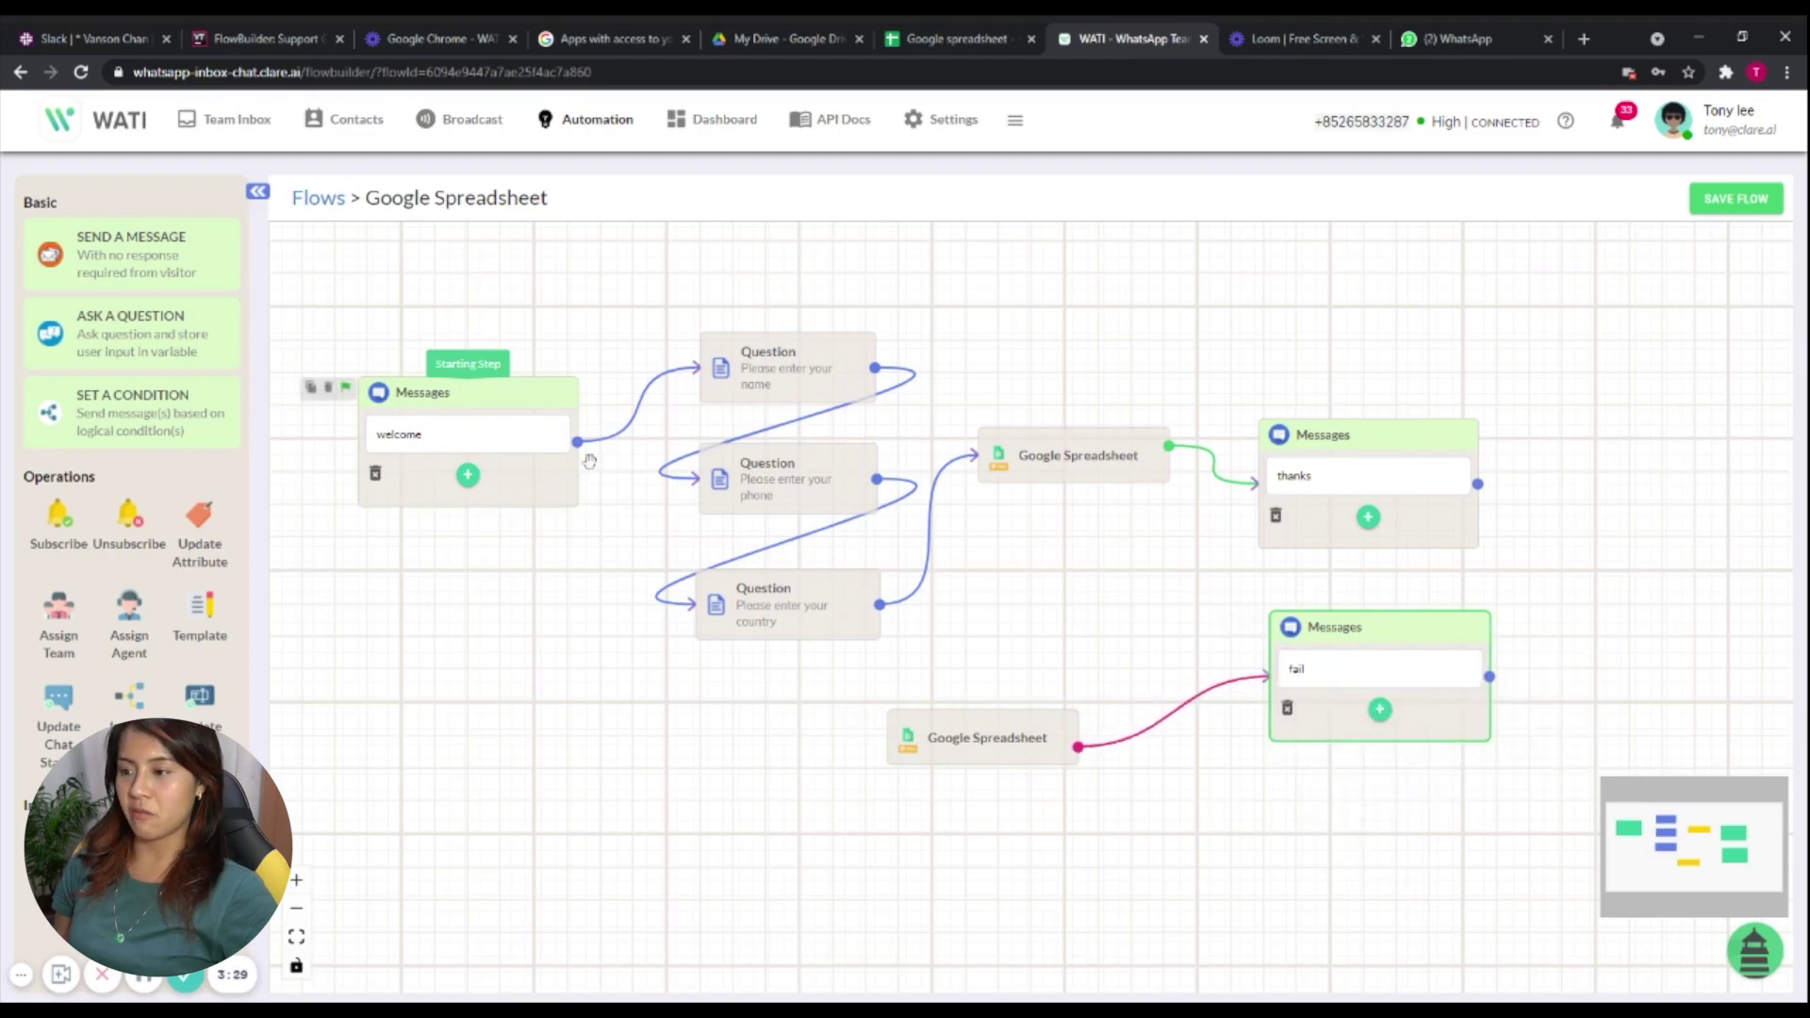
mouse_move(618, 424)
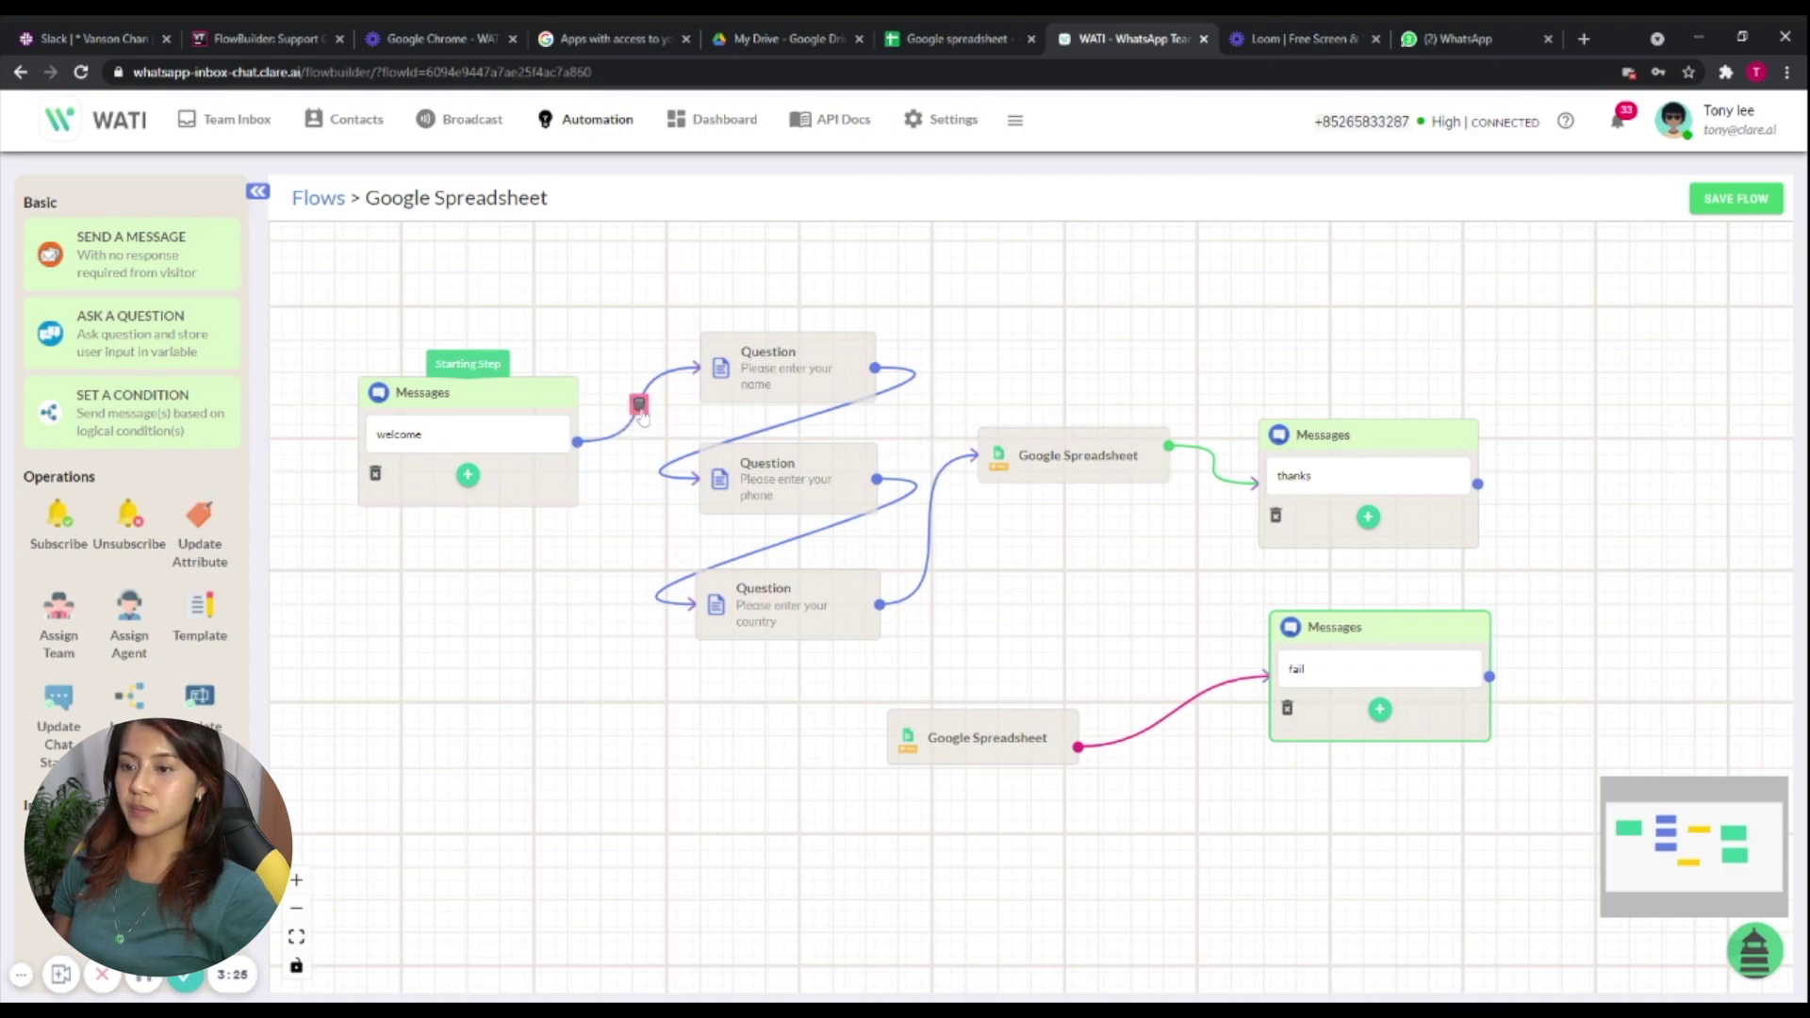
click(639, 405)
drag(577, 441, 911, 749)
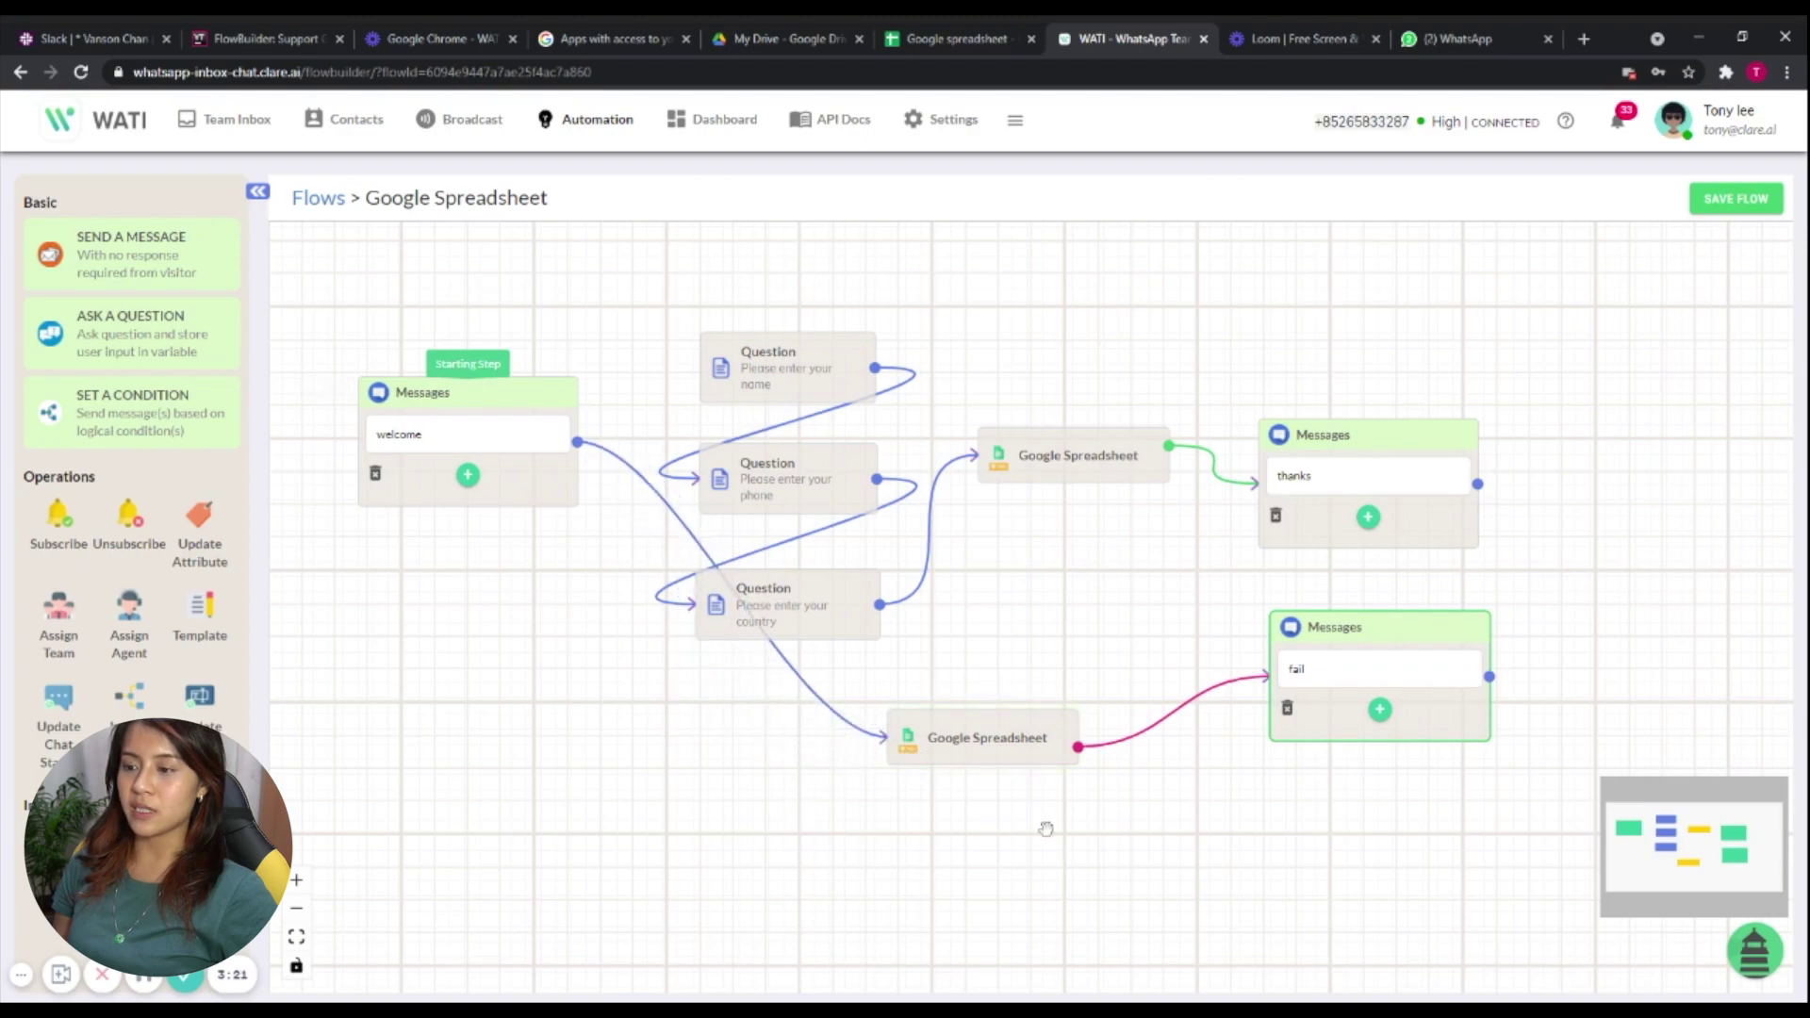
drag(1079, 727, 1274, 524)
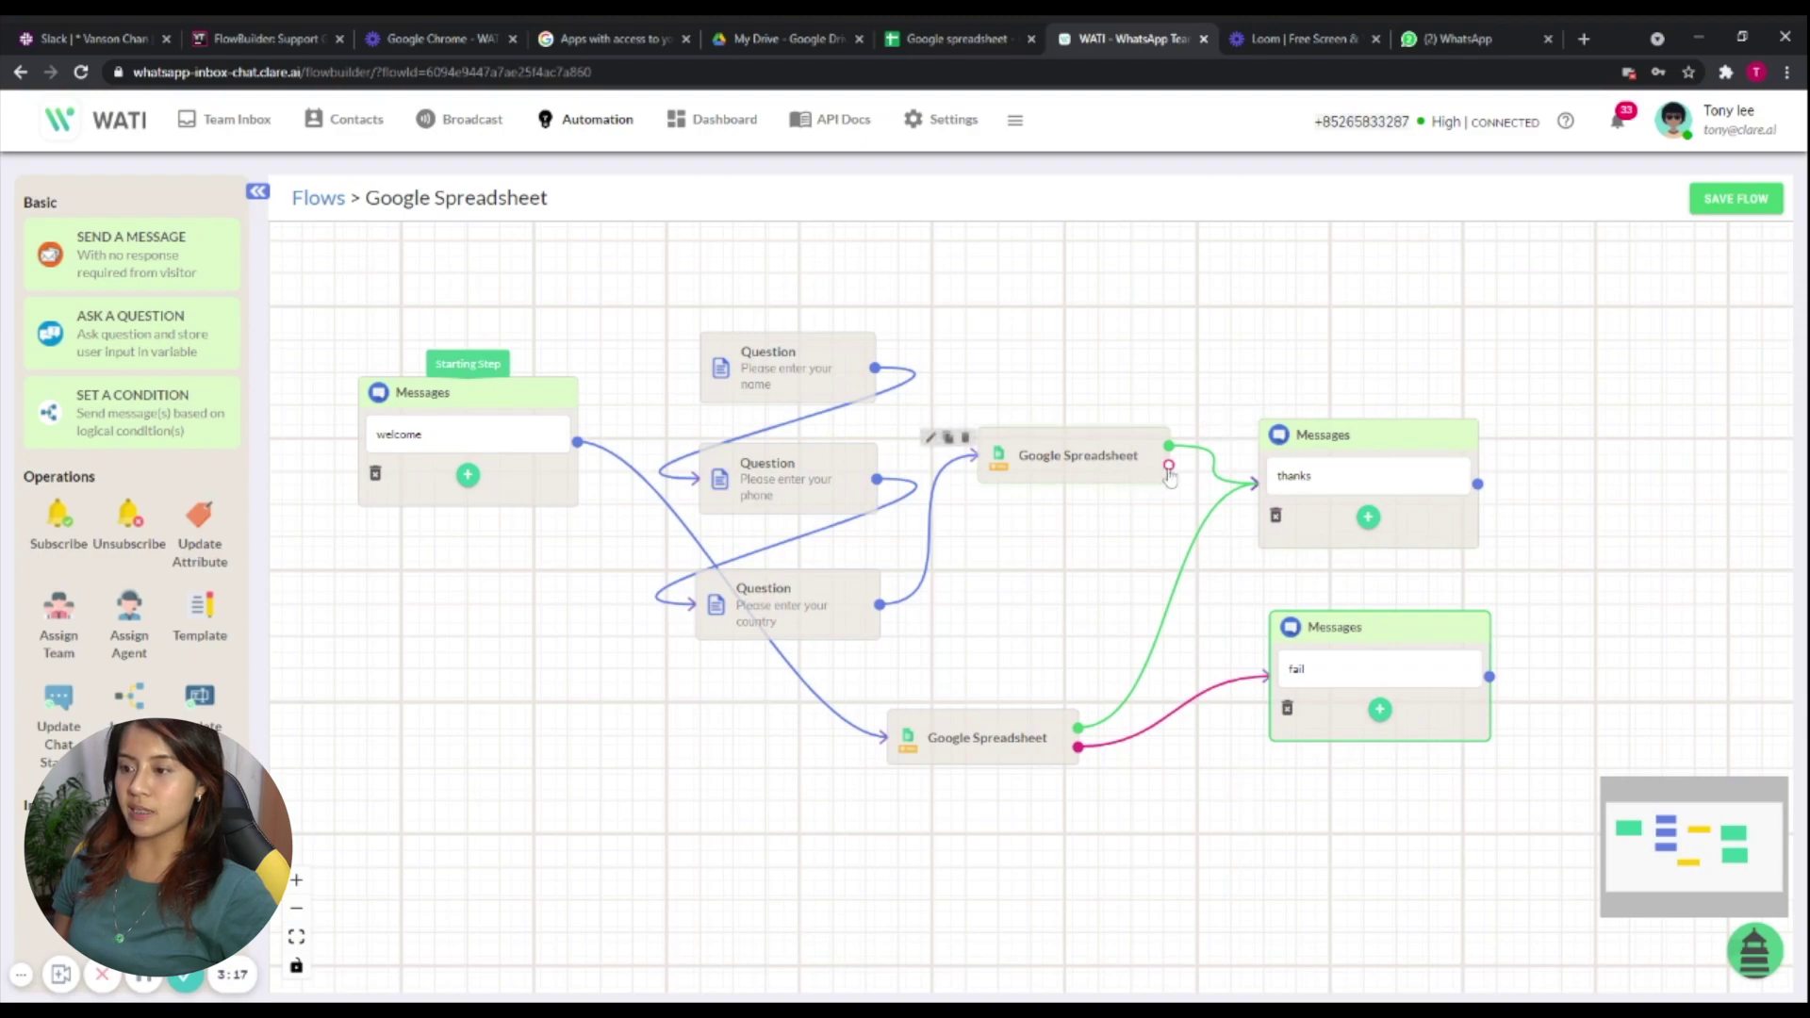
drag(1169, 464, 1263, 673)
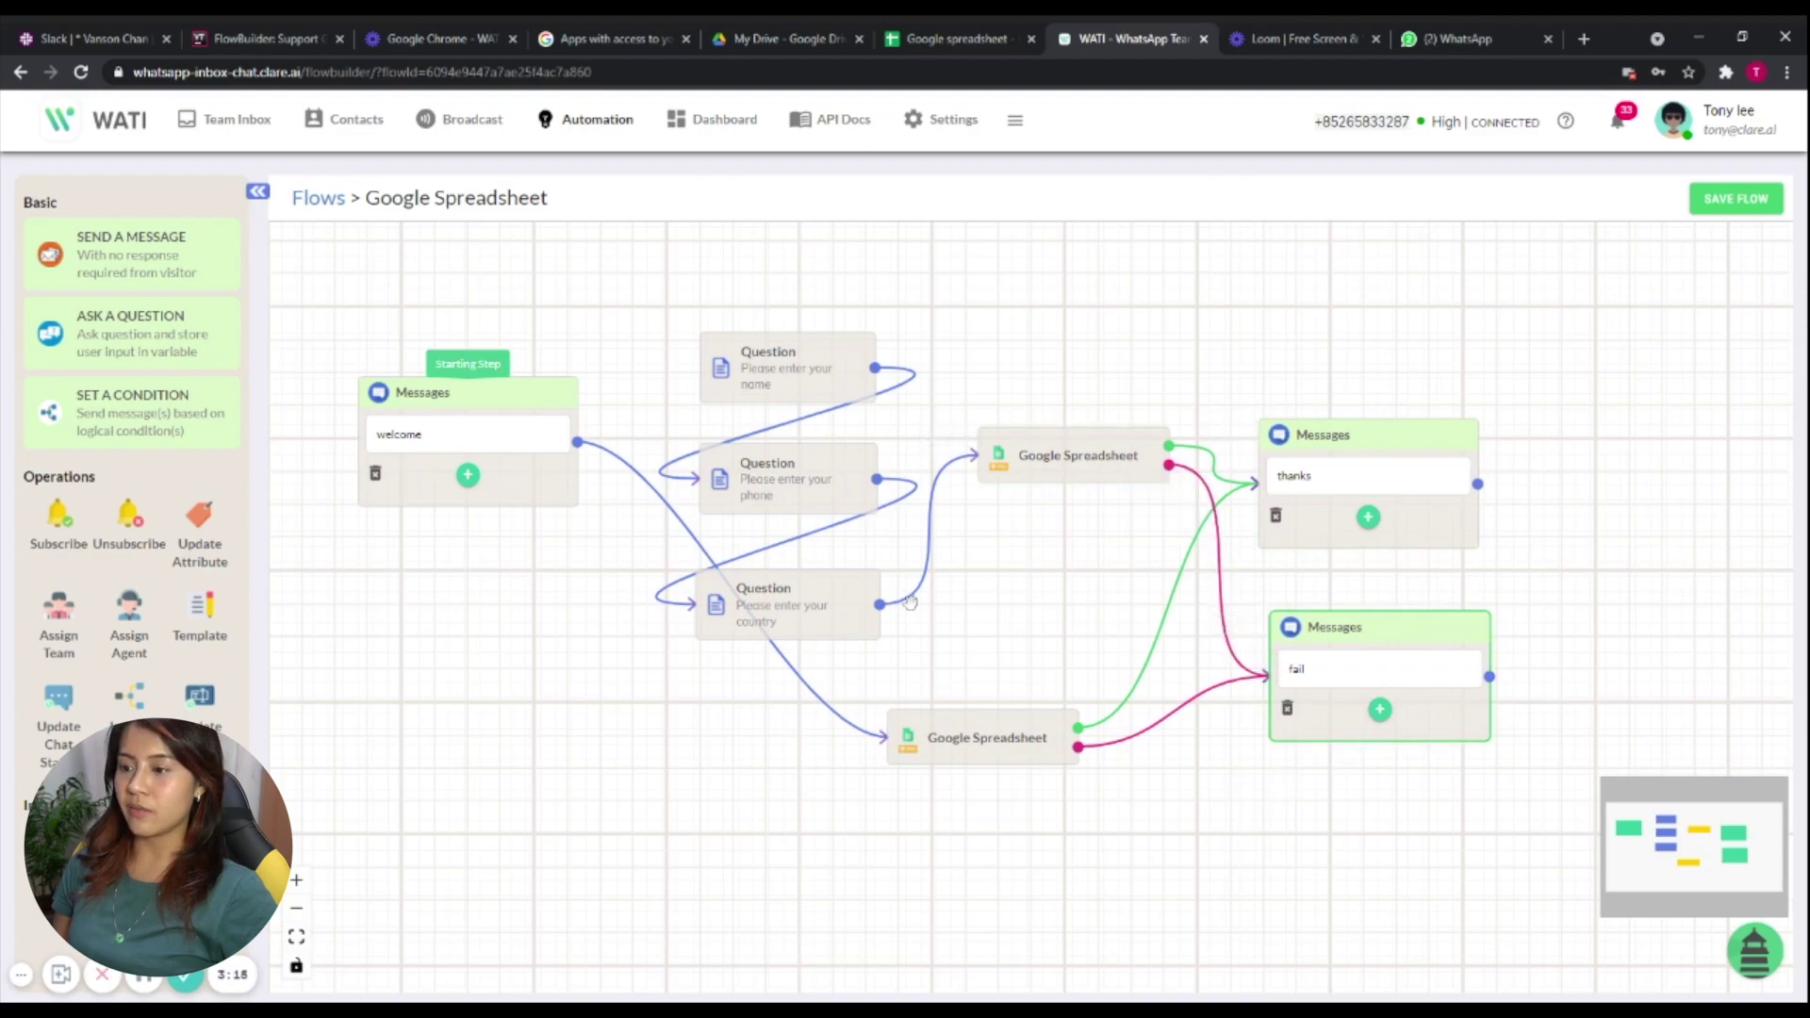
click(1735, 198)
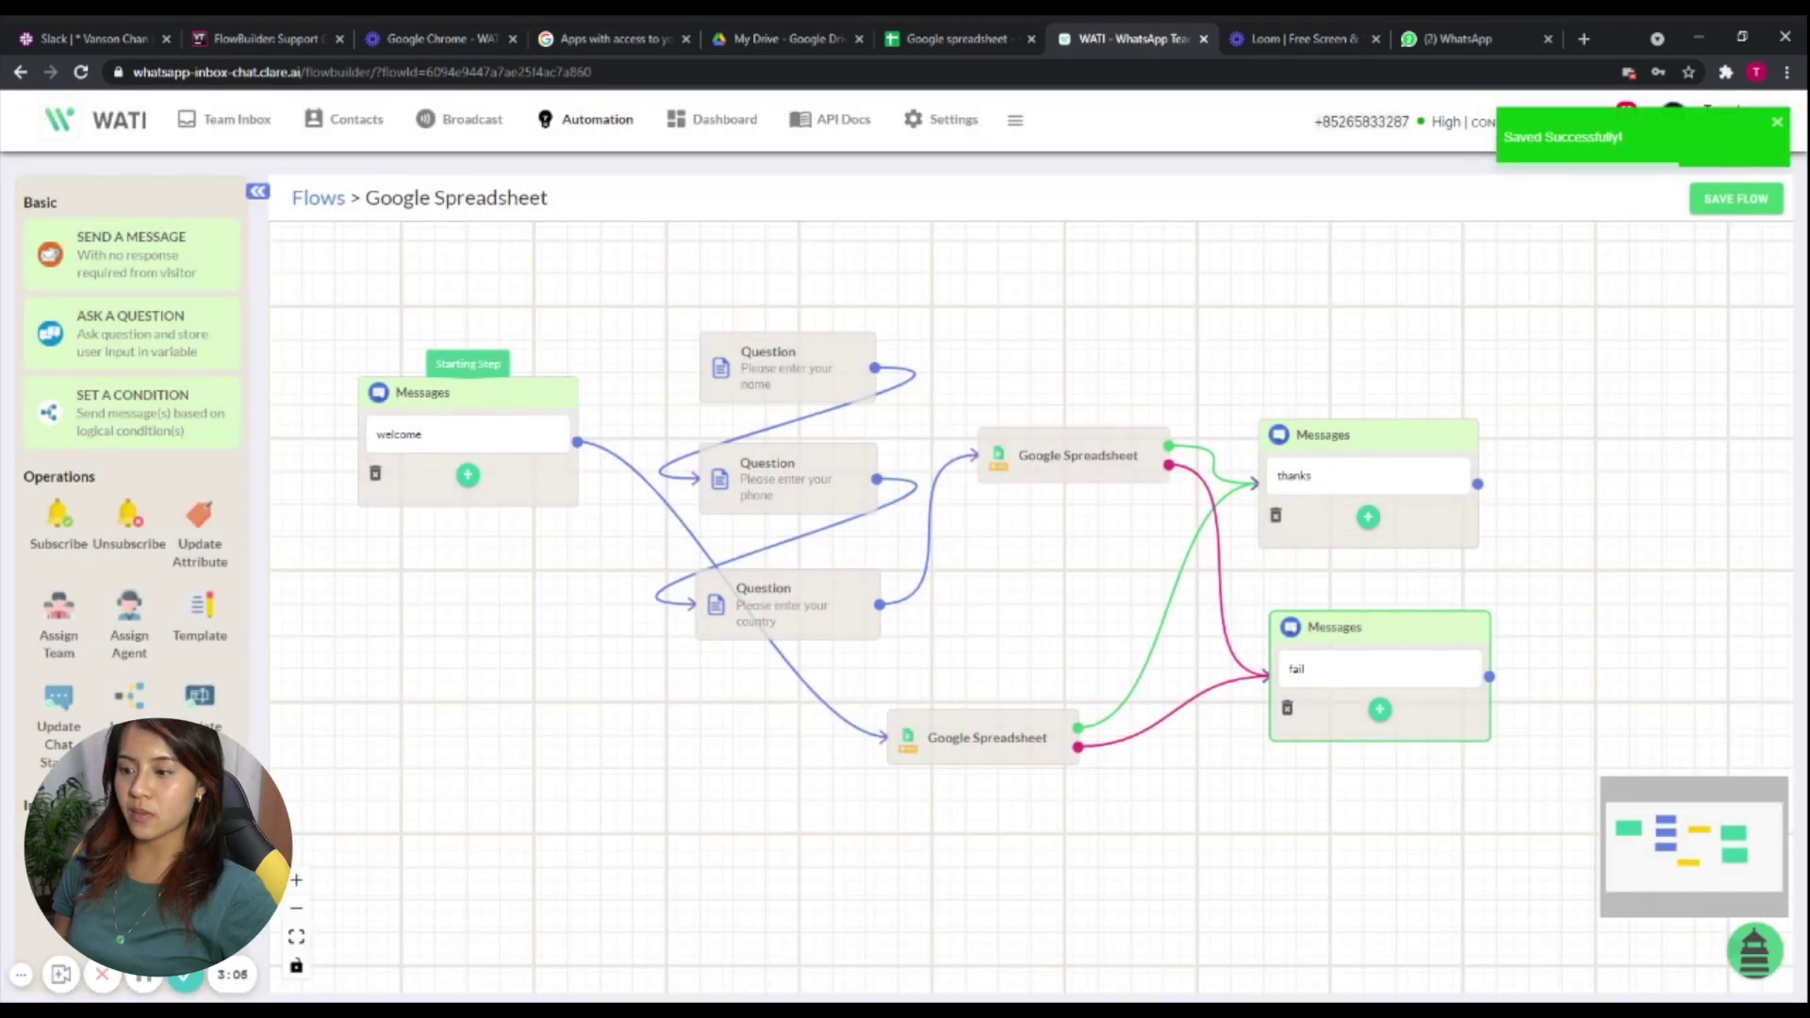
click(1441, 32)
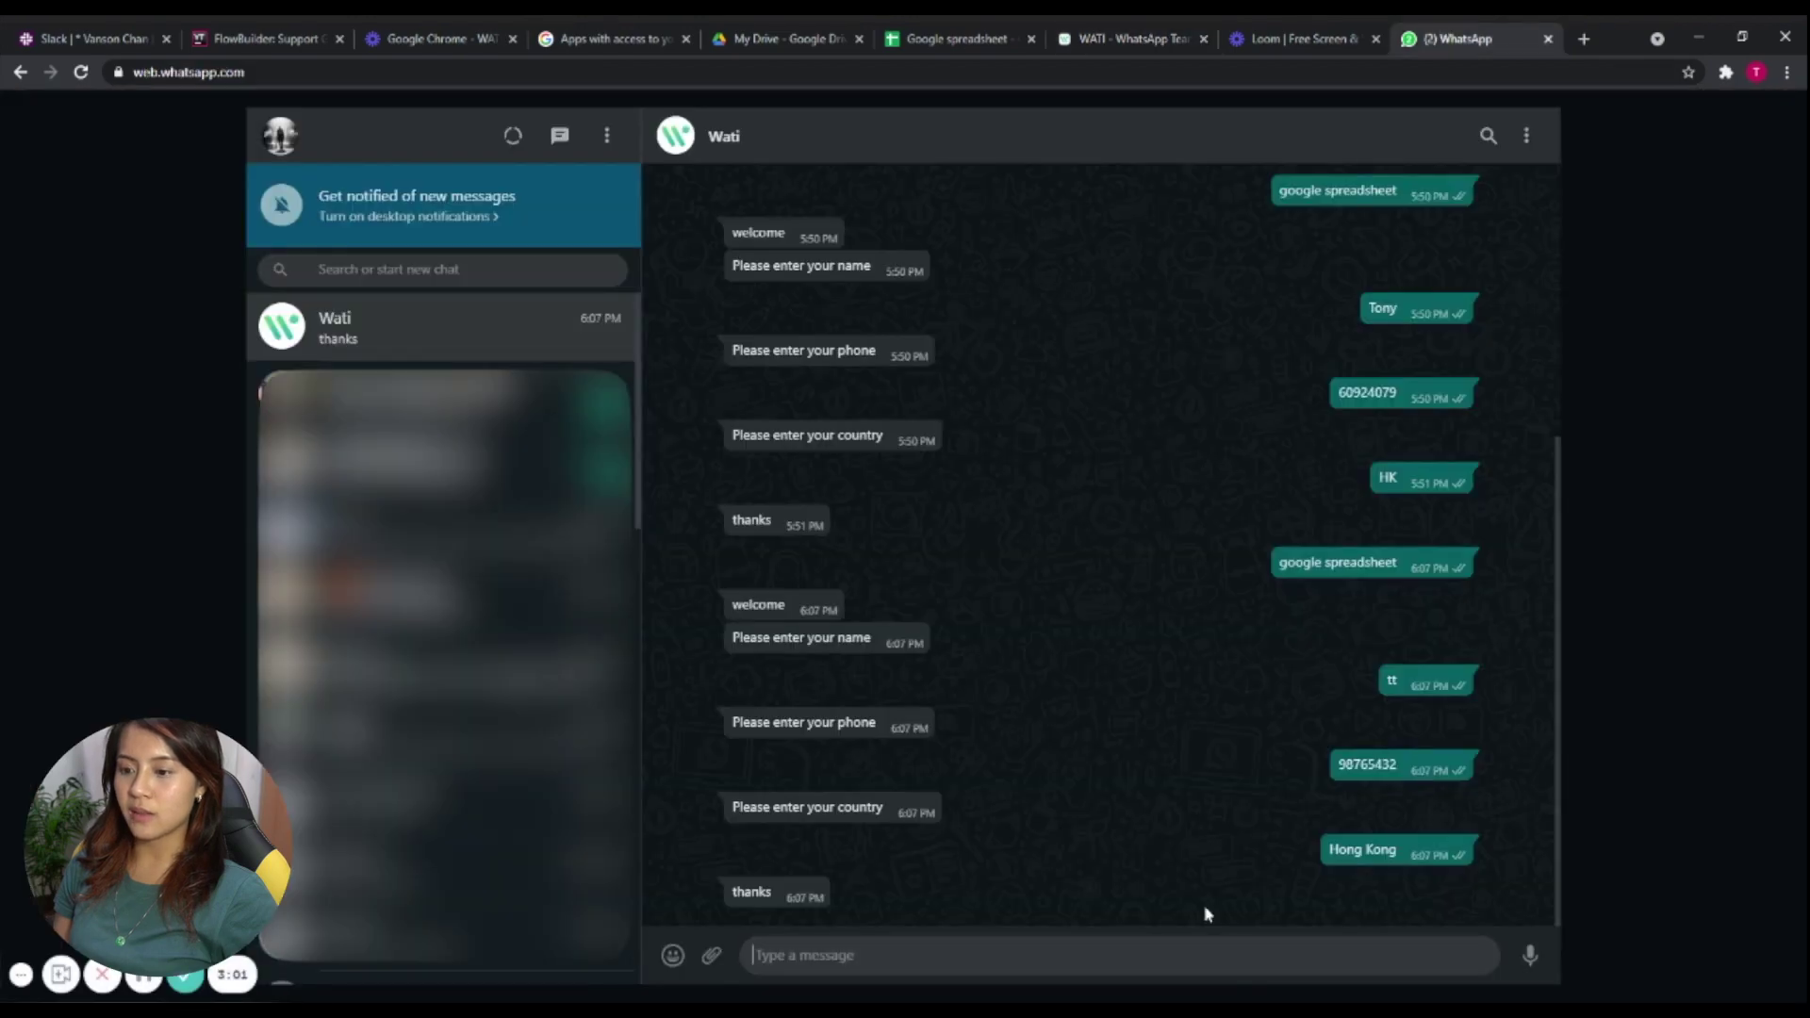
Send 'google spreadsheet' in the Wati chat to trigger the flow again.
text(goog)
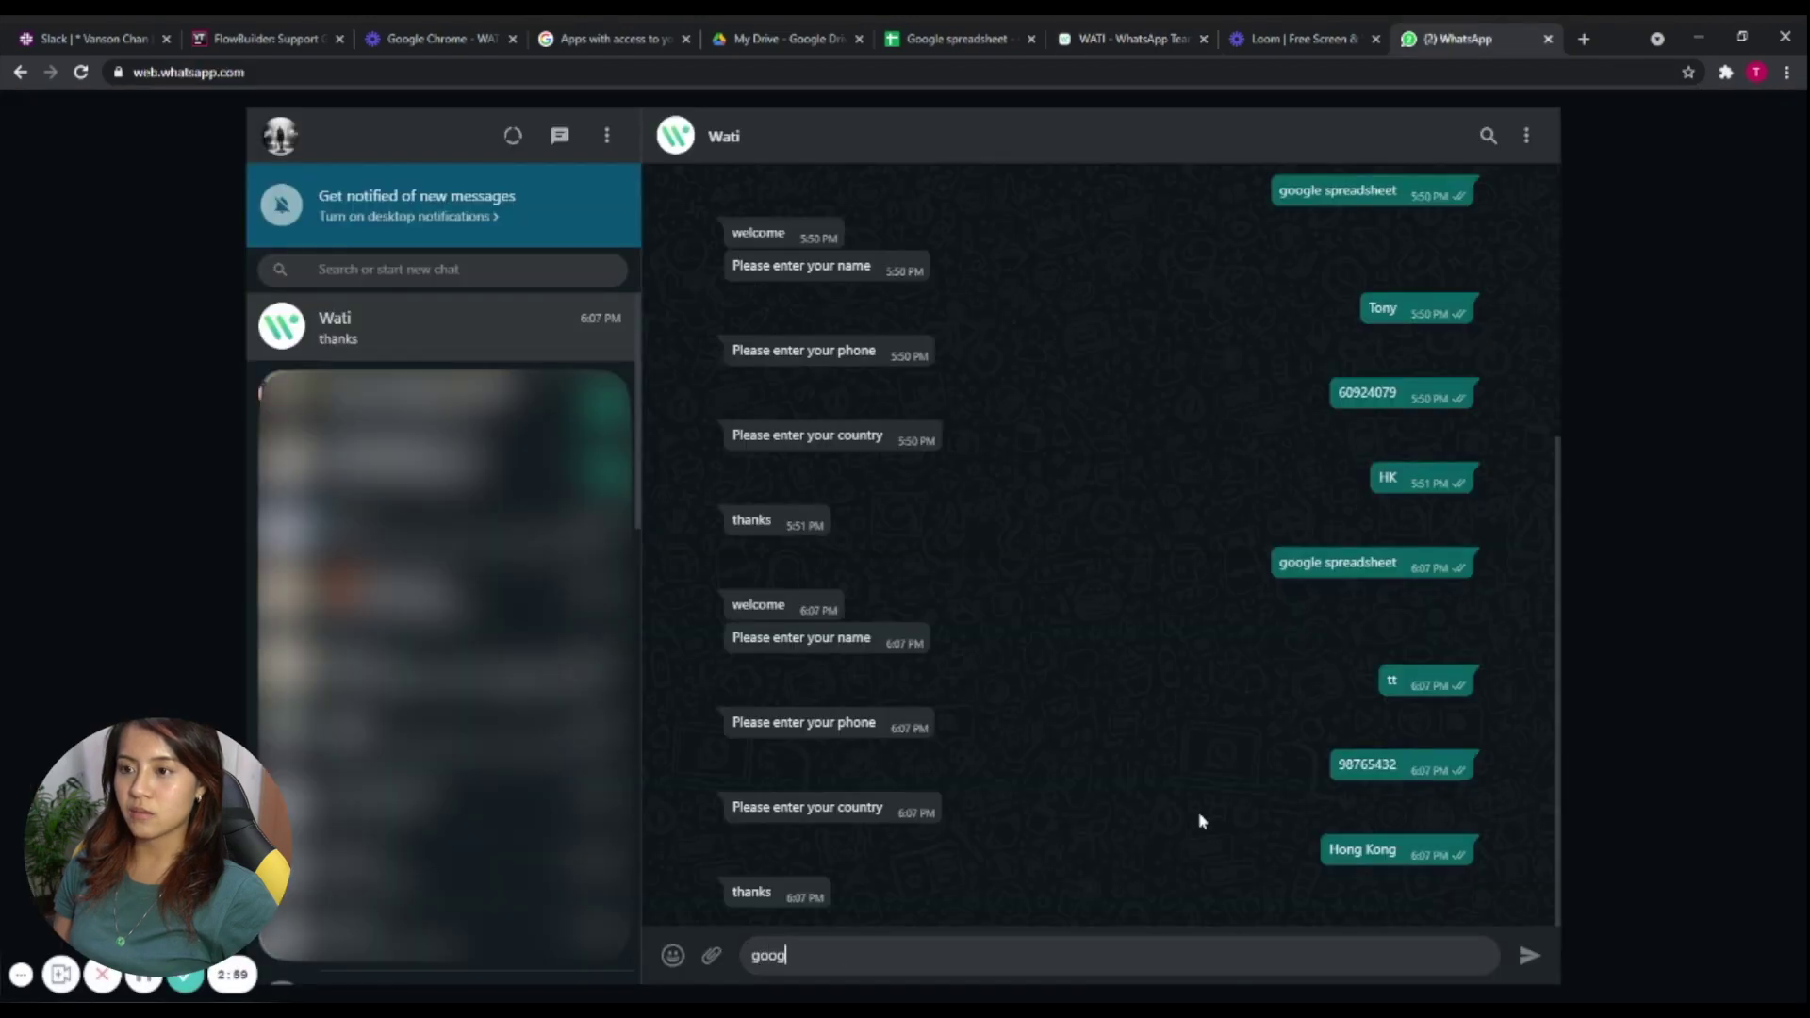
text(le spread)
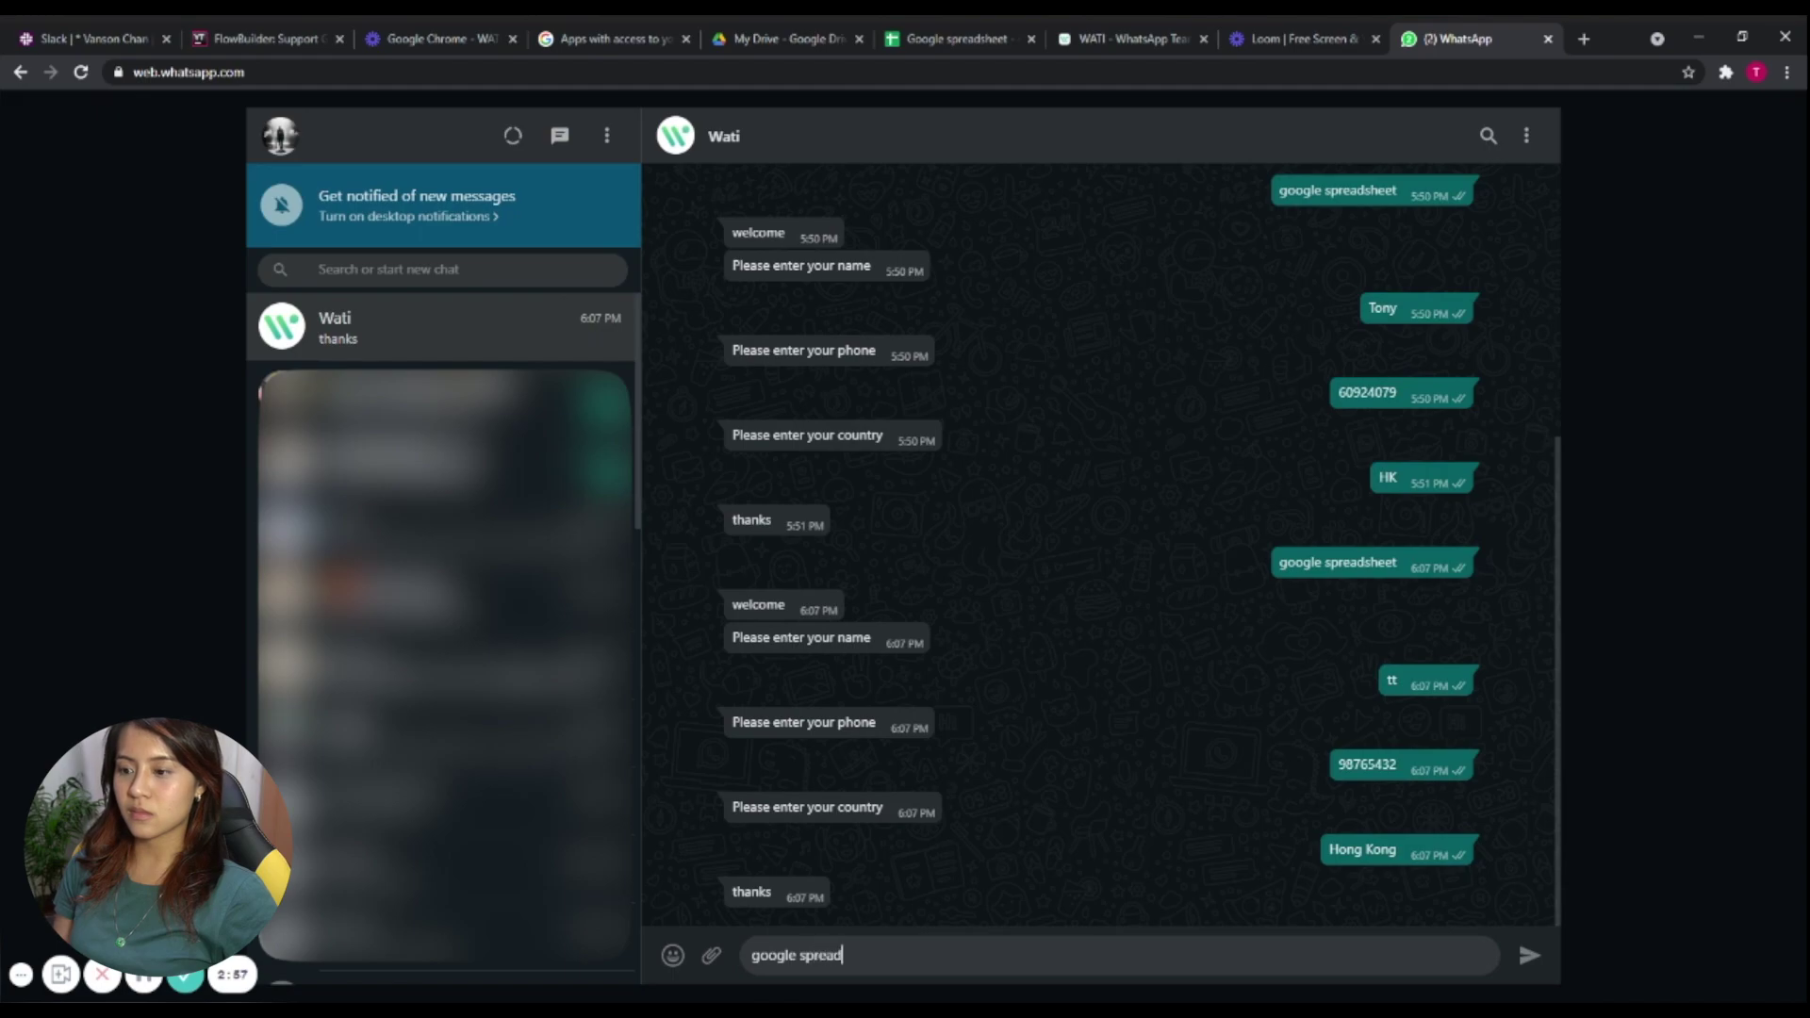
text(sheet)
key(Return)
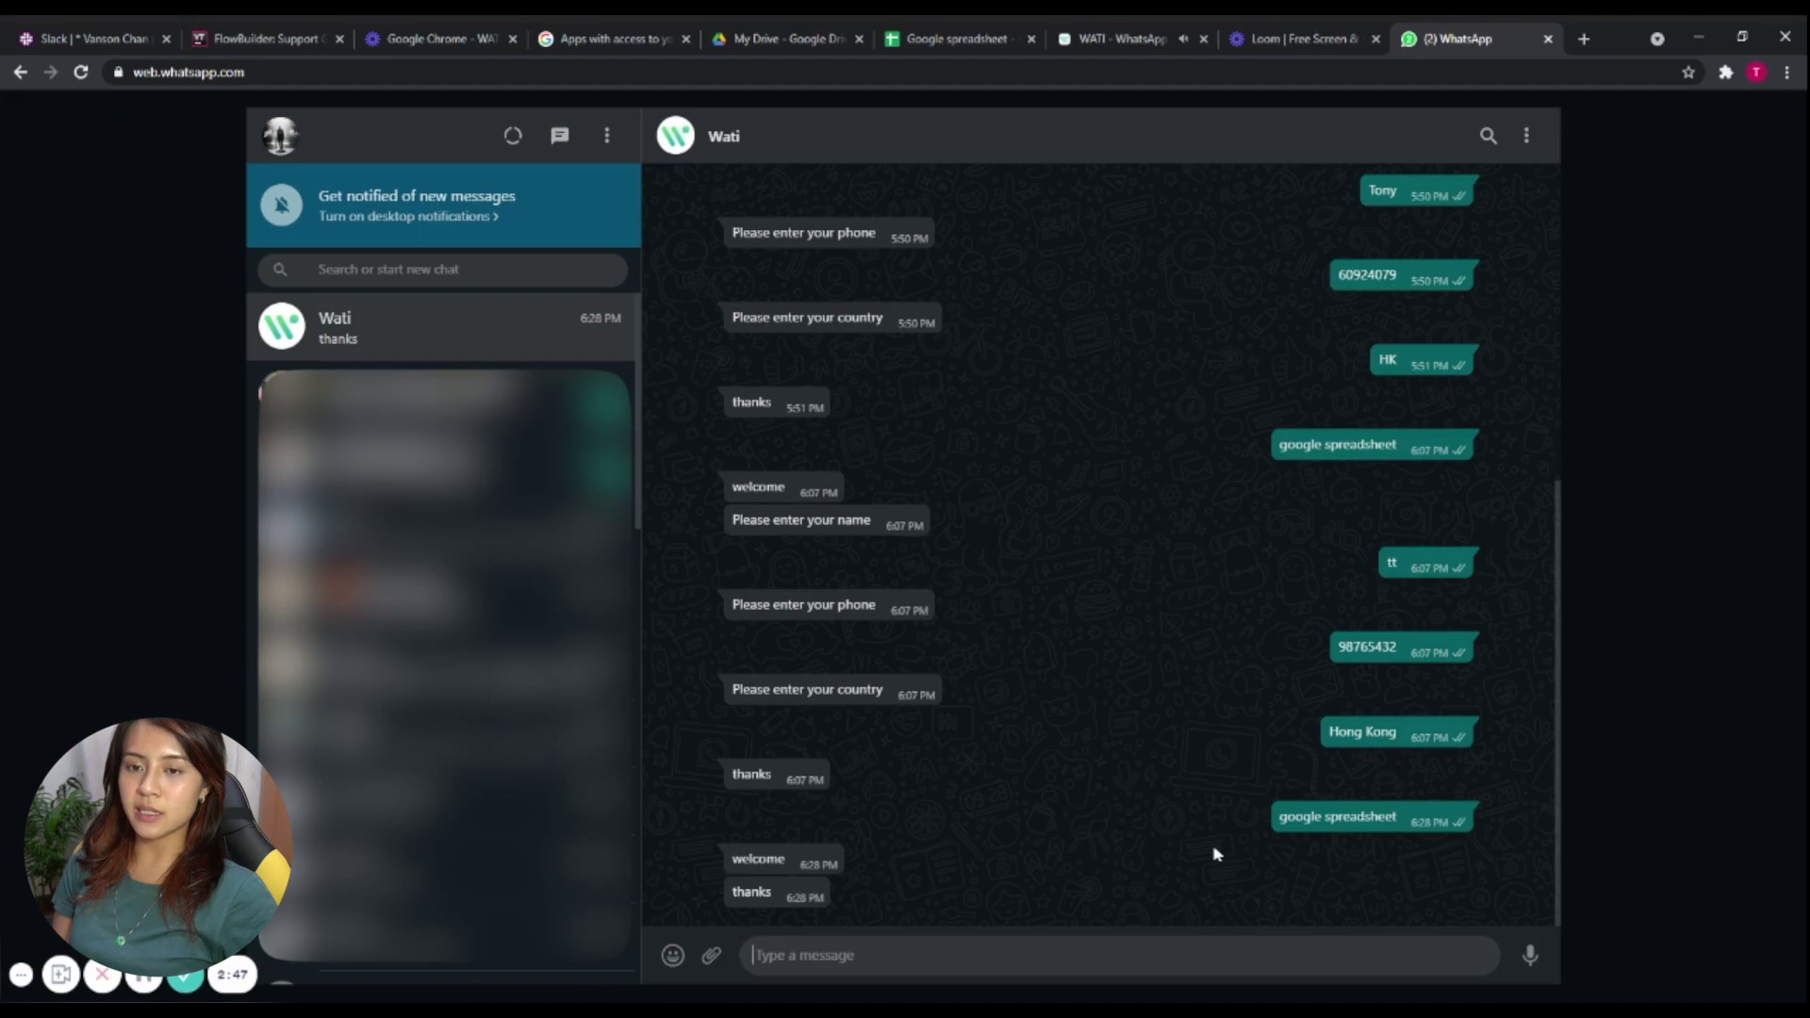
Inspect row 3 for phone 98765432, confirming Country is India and Newcolumn is 0000.
click(963, 37)
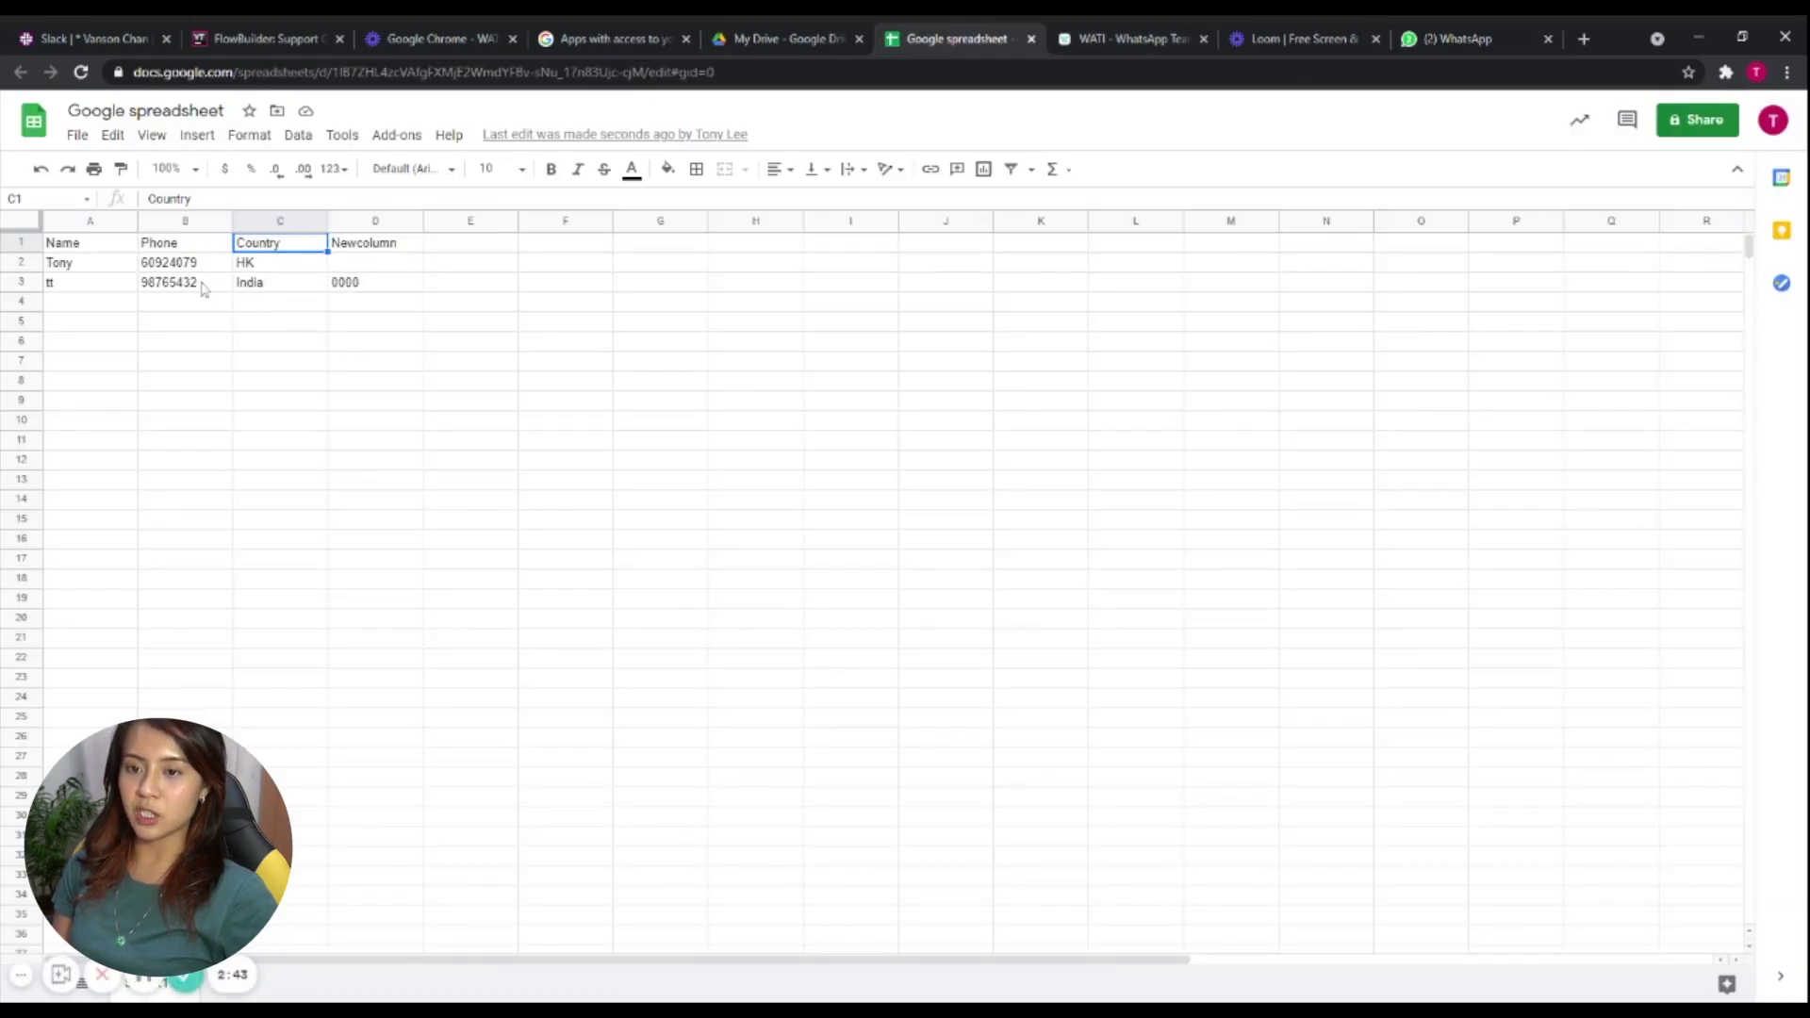
click(271, 288)
click(397, 286)
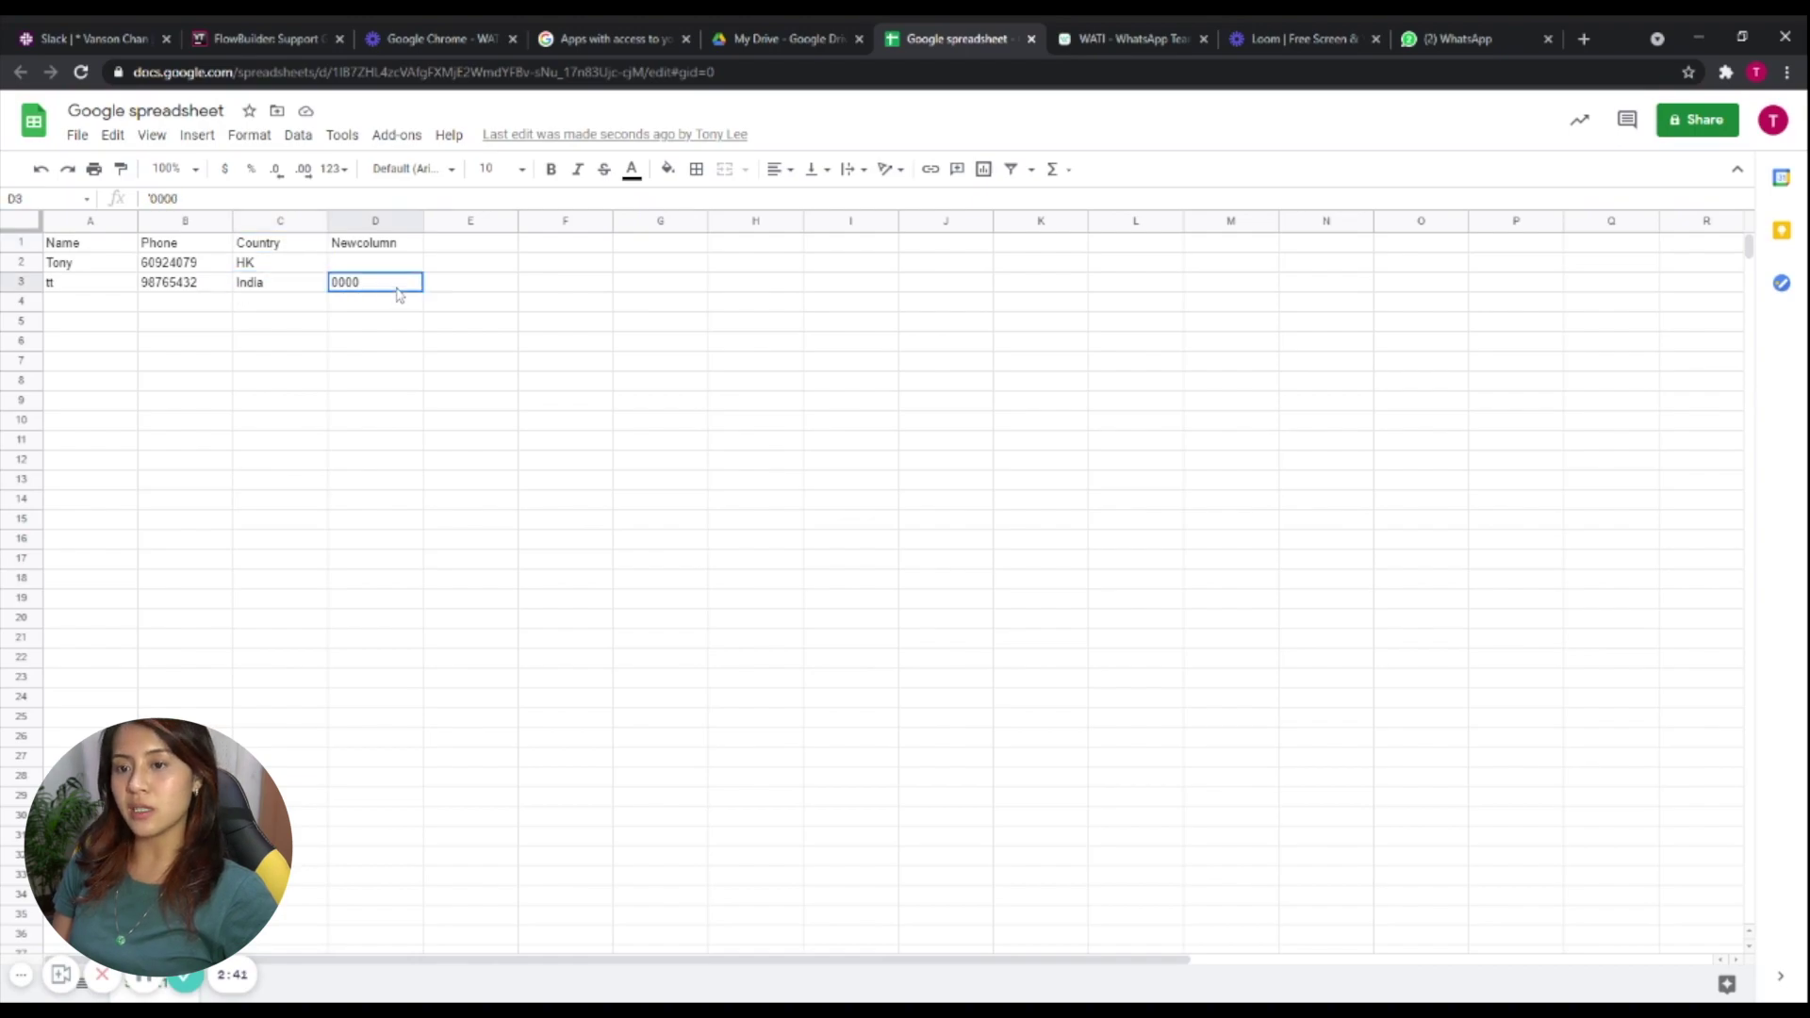
click(400, 381)
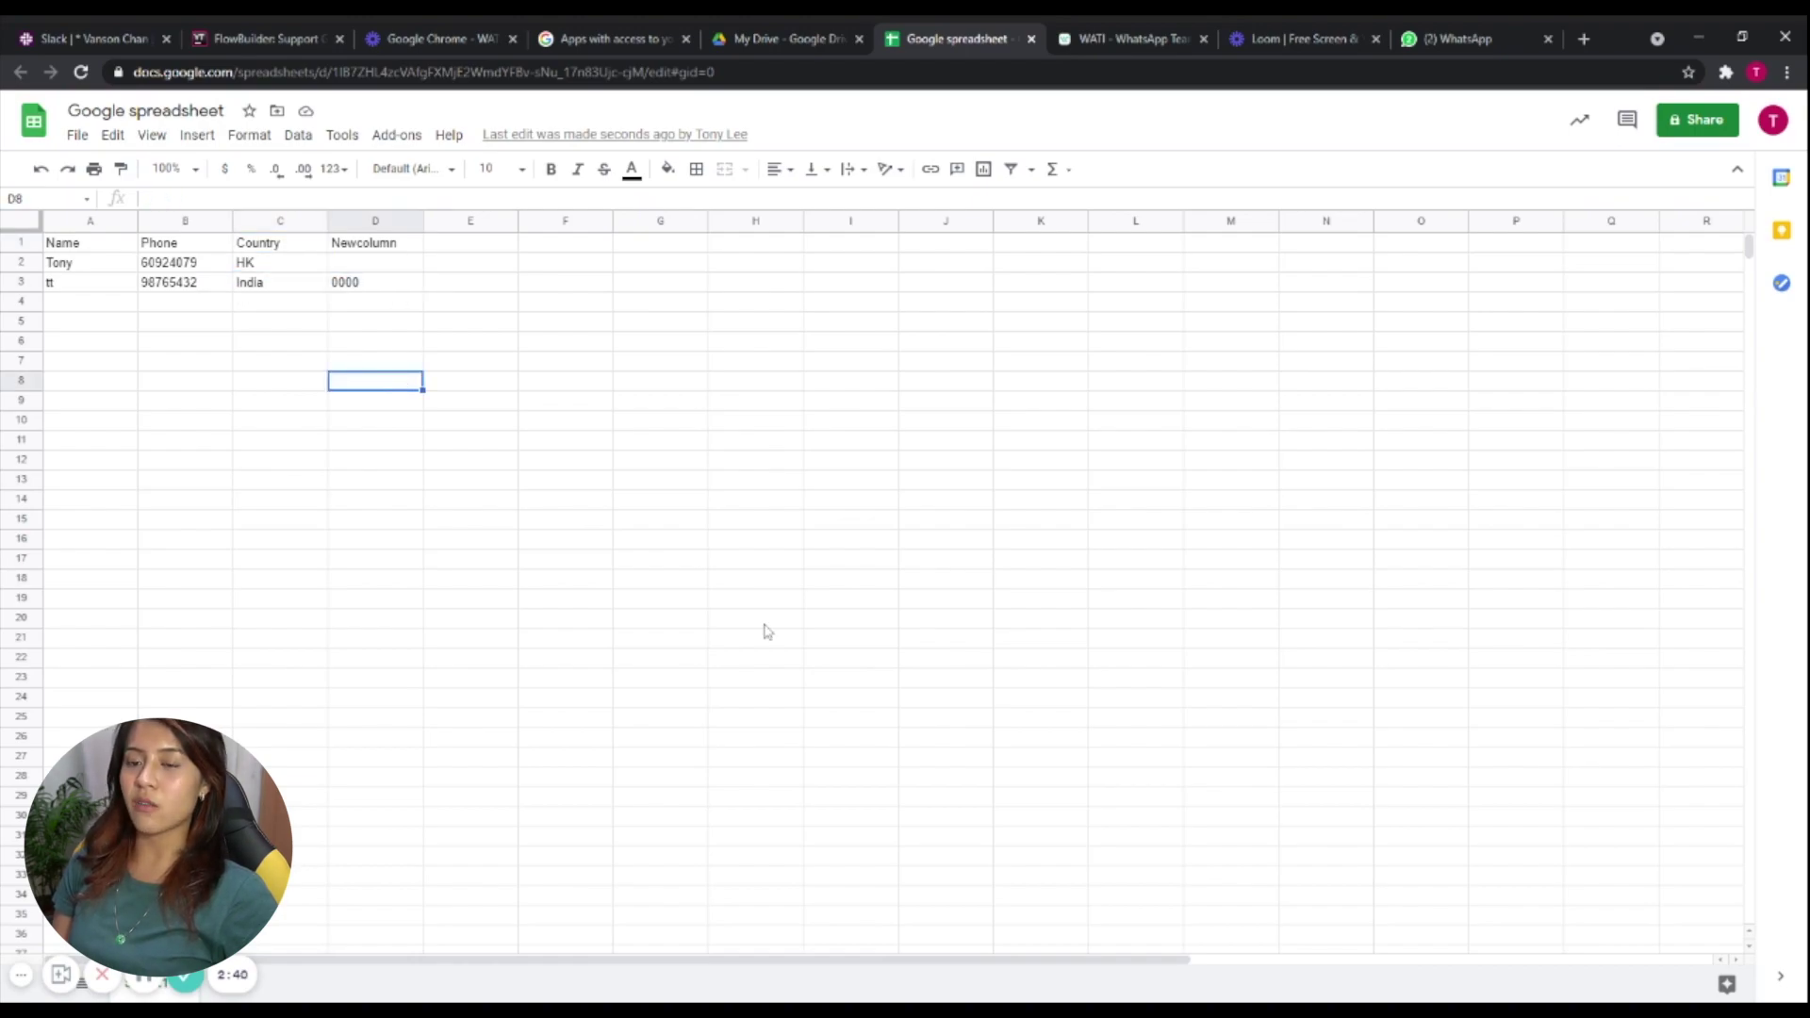